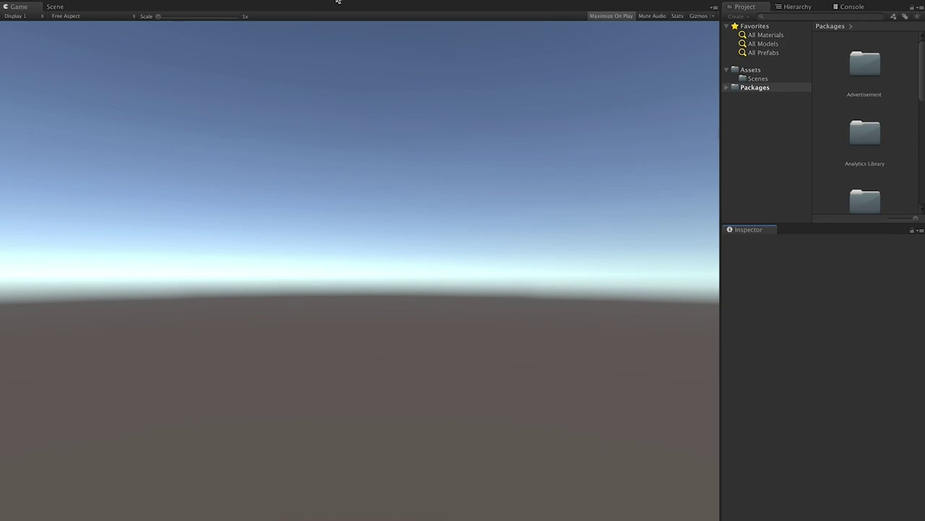
Check the installed versions of the High Definition RP and Visual Effect Graph packages in the Package Manager
left_click(296, 0)
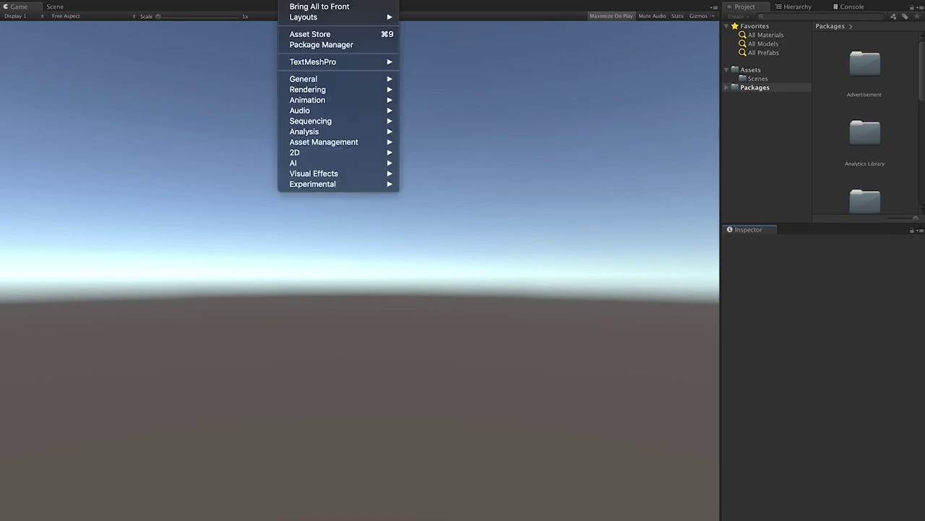
left_click(310, 44)
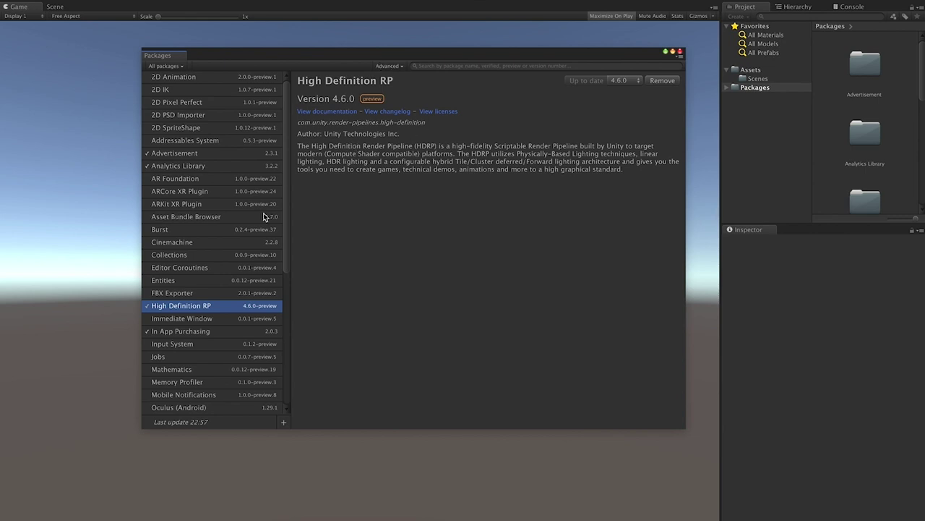
scroll(240, 337, "down", 3)
scroll(241, 337, "down", 9)
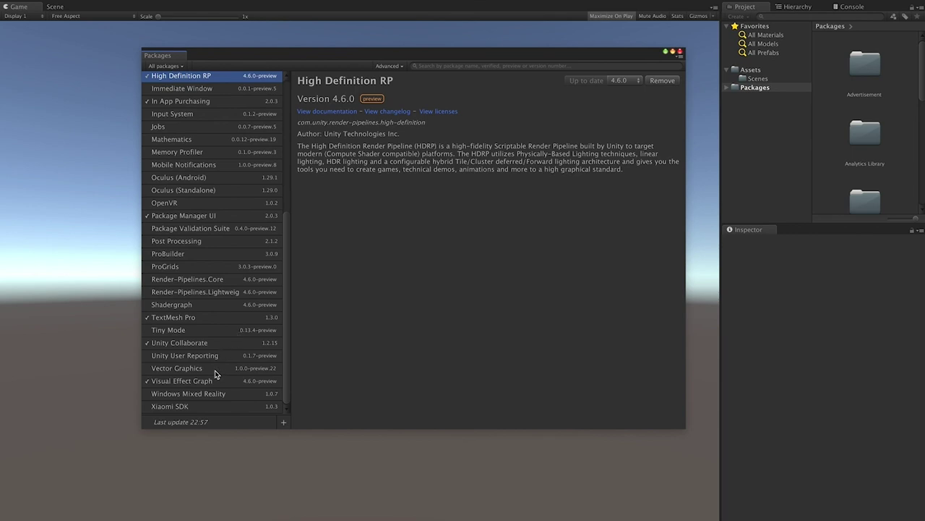
left_click(196, 381)
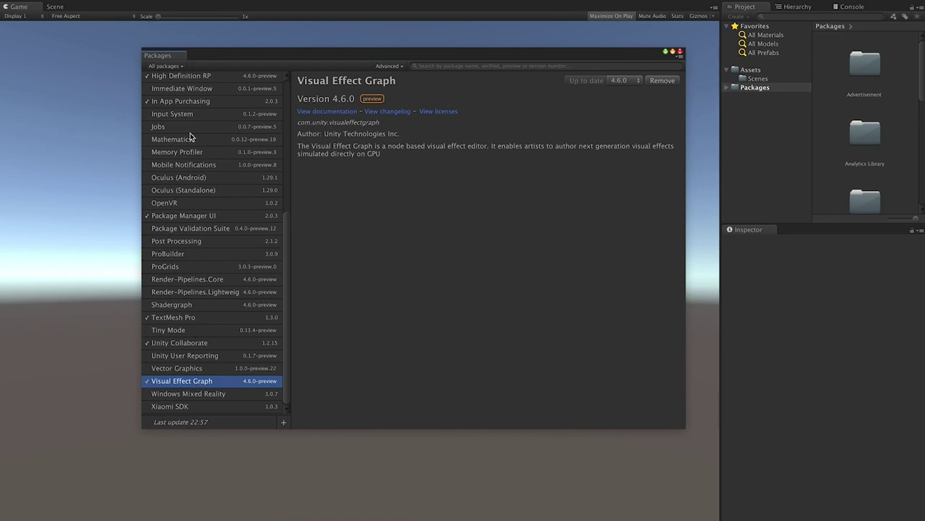
left_click(204, 78)
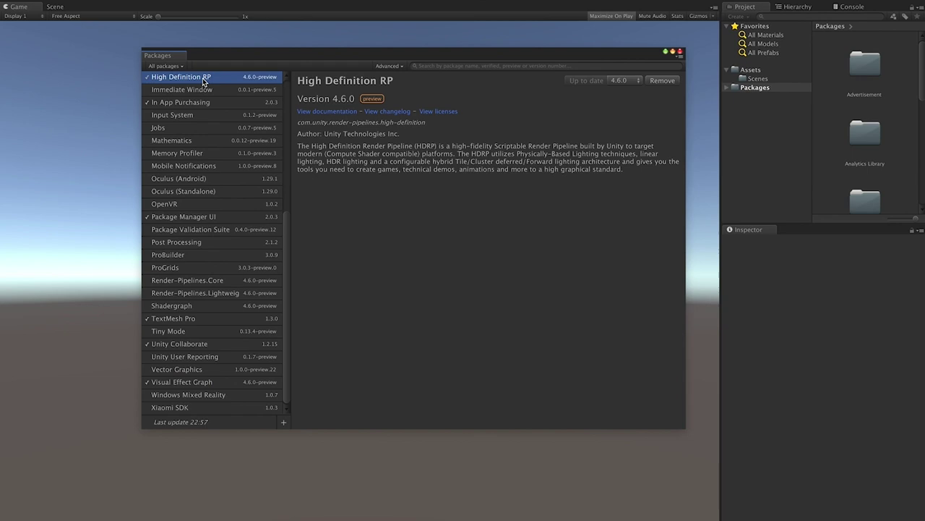
left_click(177, 383)
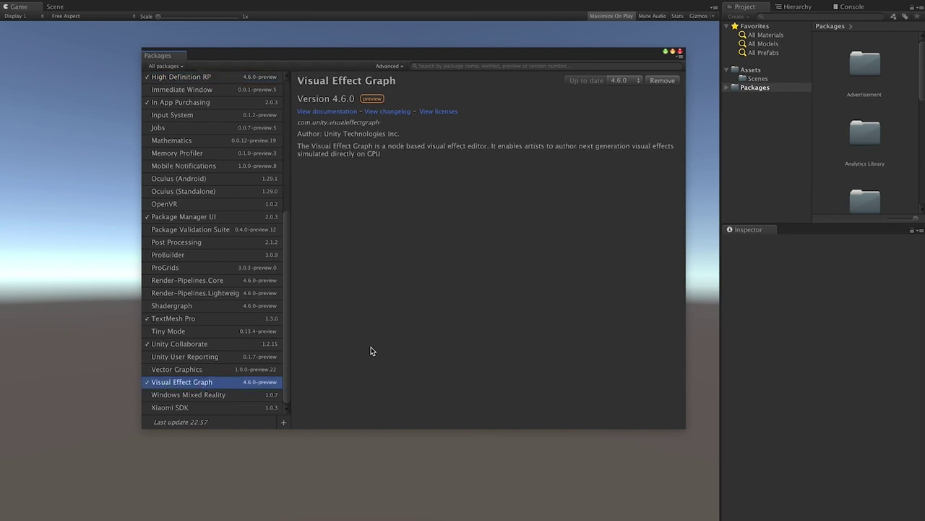
left_click_drag(313, 56, 292, 57)
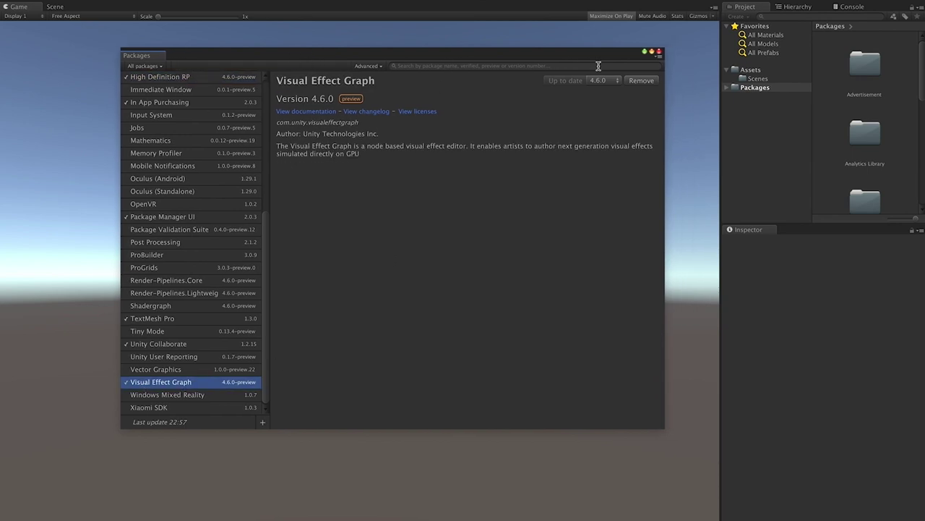
left_click(658, 52)
Inspect the project's Visual Effect Graph and High Definition RP package folders
left_click(727, 88)
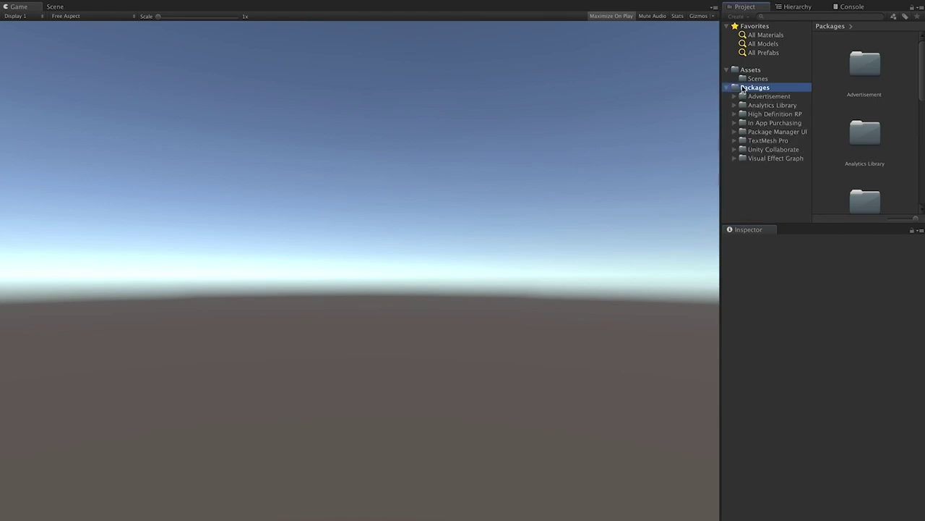
left_click(772, 161)
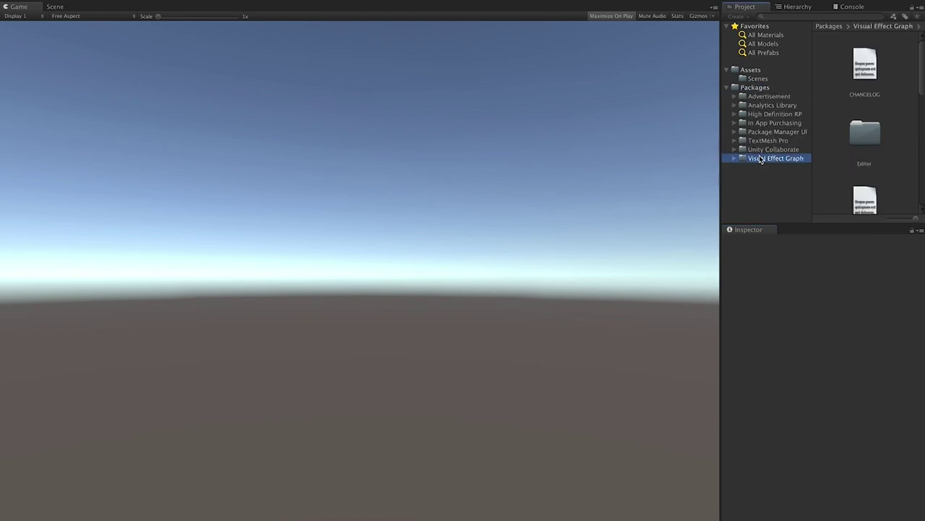
left_click(778, 115)
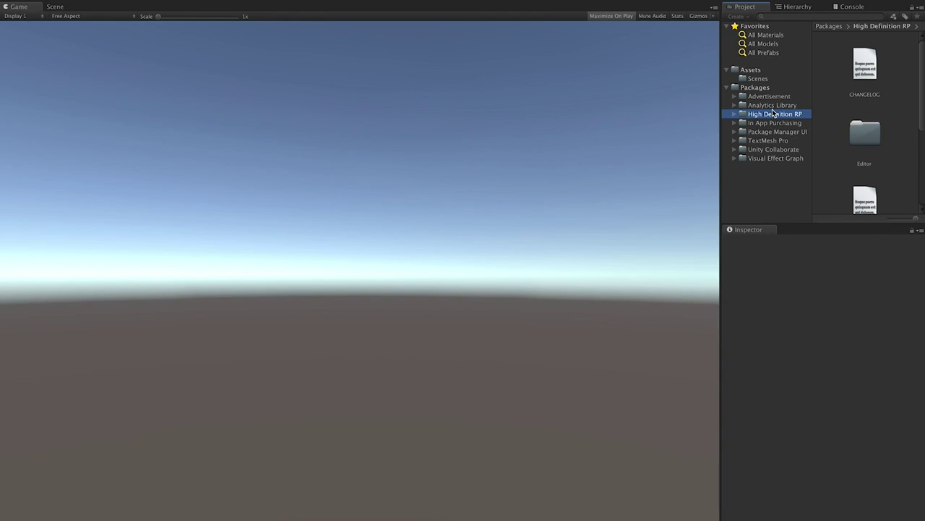
left_click(727, 87)
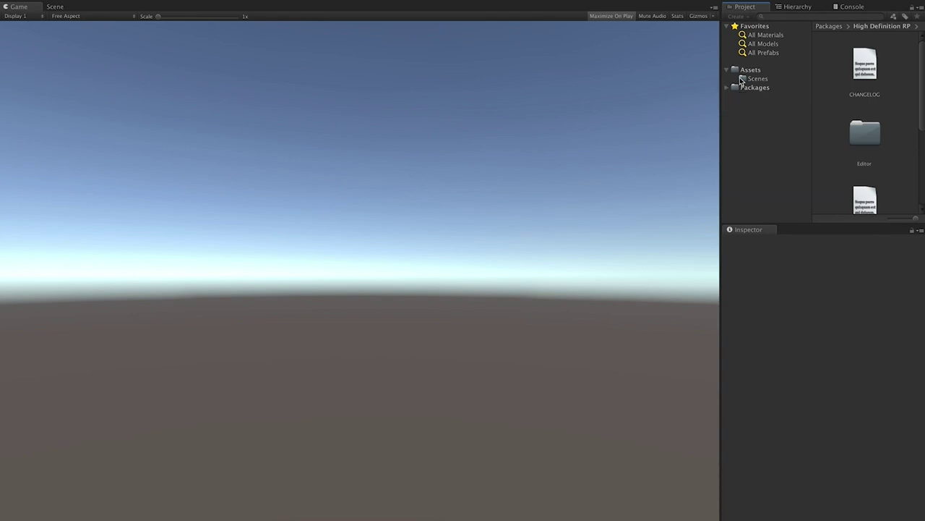
Create a folder named VisualEffects inside Assets and open it
left_click(750, 70)
right_click(758, 73)
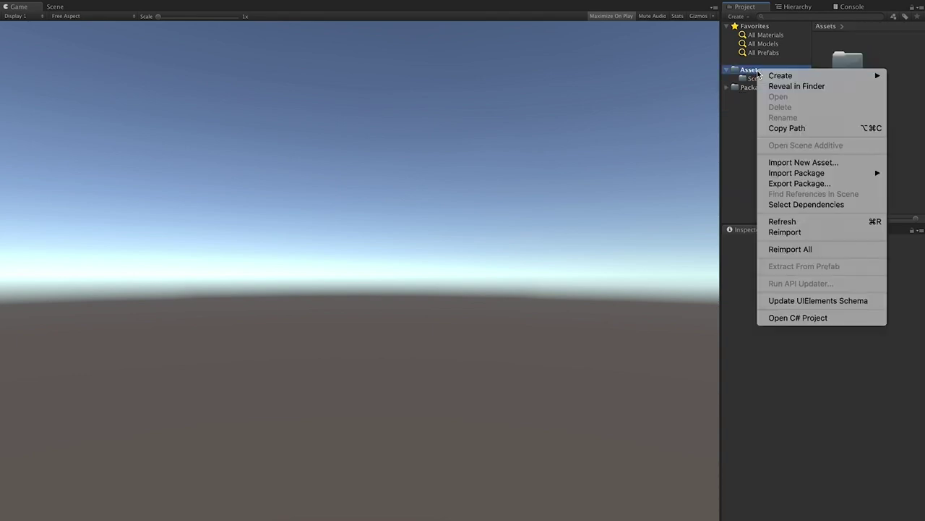
mouse_move(774, 76)
left_click(733, 76)
type("ViusalEf")
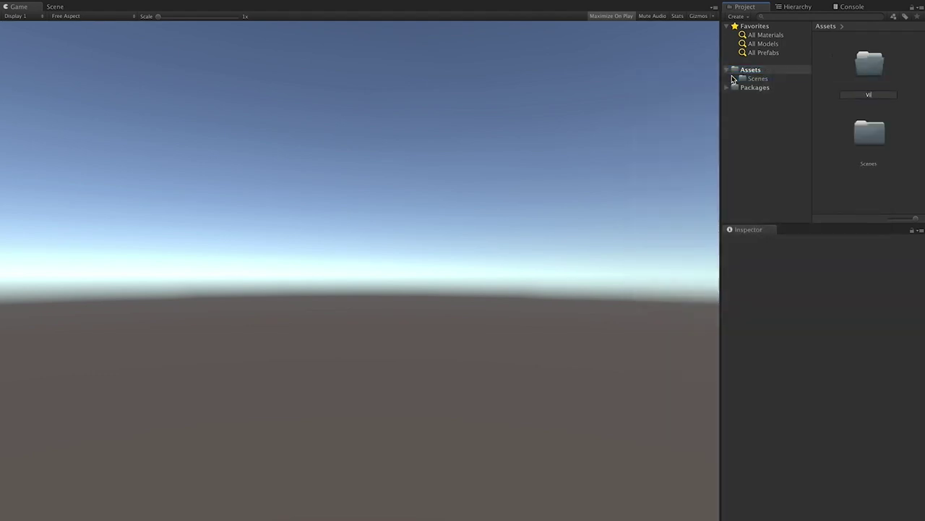
key("BackSpace")
key("BackSpace")
key("BackSpace")
key("BackSpace")
key("BackSpace")
key("BackSpace")
type("sualEffects")
key("Return")
double_click(872, 138)
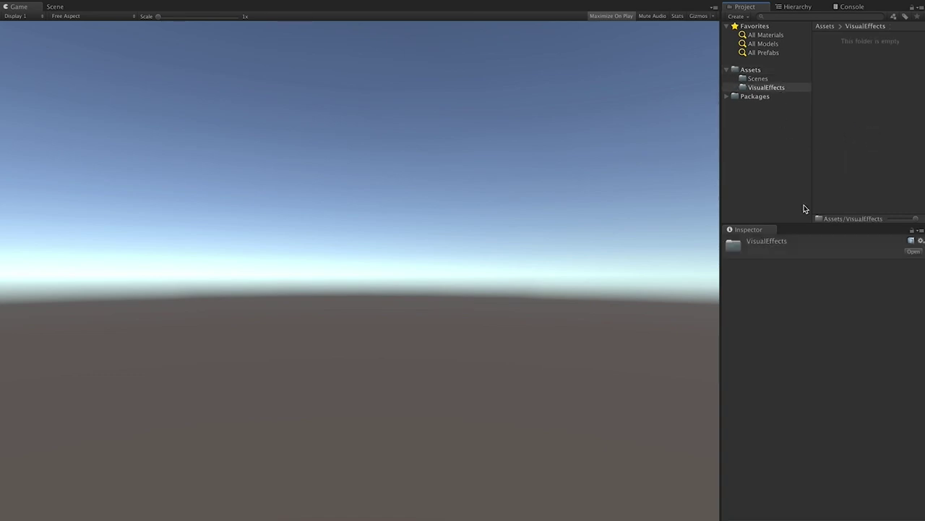
Enlarge the project browsing area and create a High Definition Render Pipeline Asset with its default name in the VisualEffects folder
left_click_drag(816, 227, 820, 297)
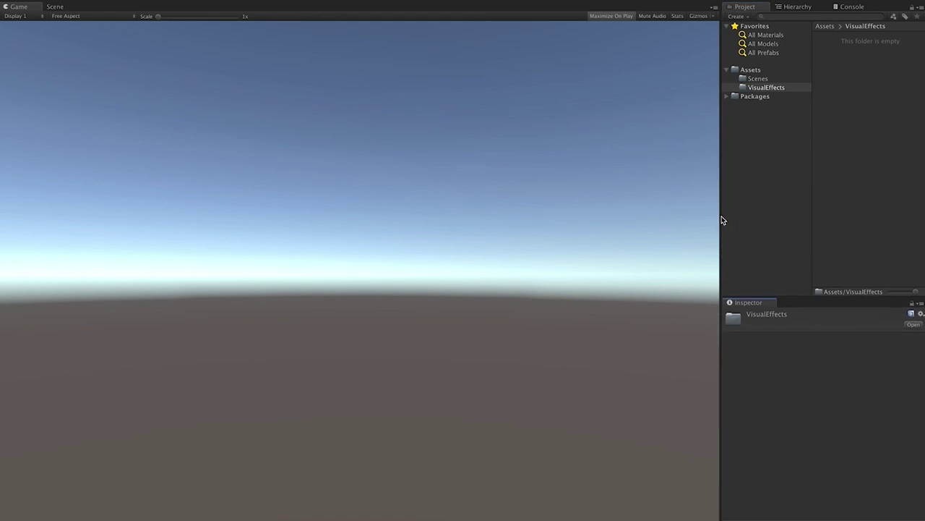
left_click_drag(720, 216, 678, 215)
right_click(836, 159)
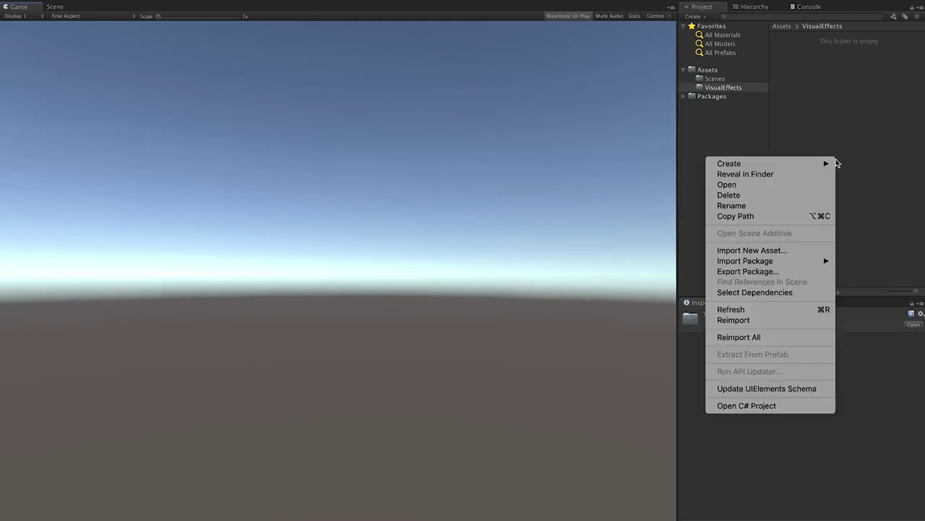
mouse_move(824, 164)
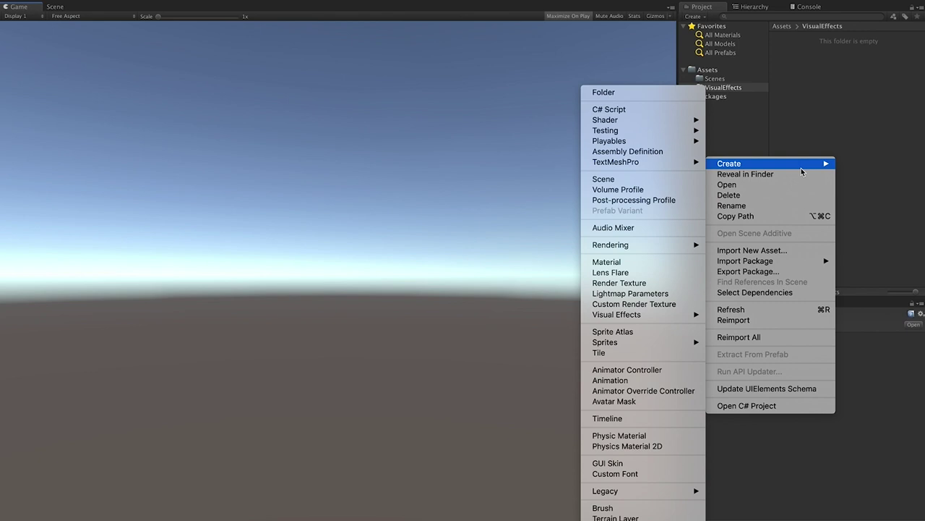
mouse_move(648, 246)
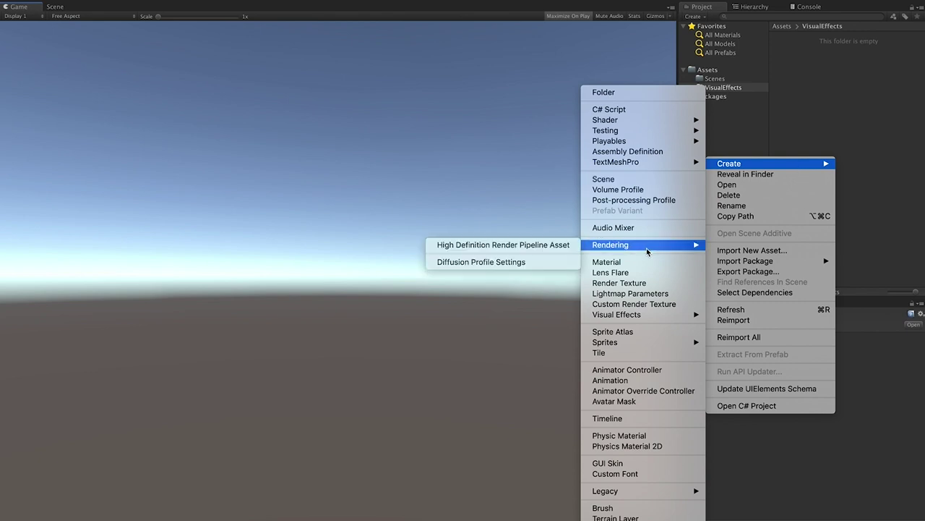
left_click(560, 246)
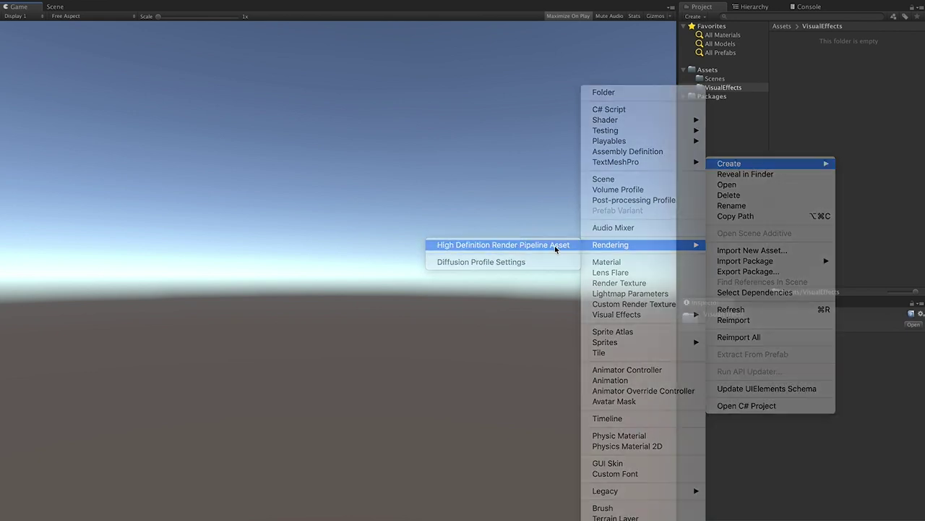
left_click(783, 96)
double_click(784, 96)
key("BackSpace")
left_click(819, 143)
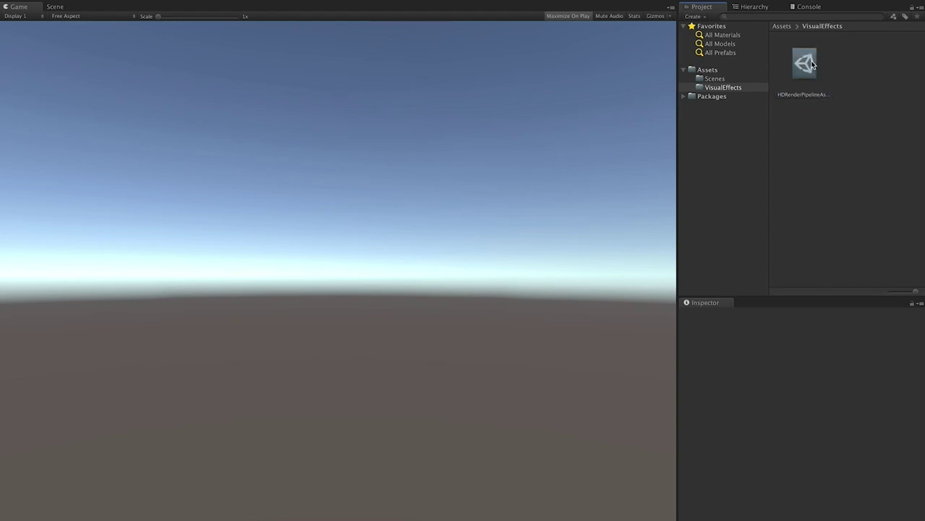
left_click(852, 154)
Assign HDRenderPipelineAsset as the Scriptable Render Pipeline in the project's graphics settings
left_click(91, 0)
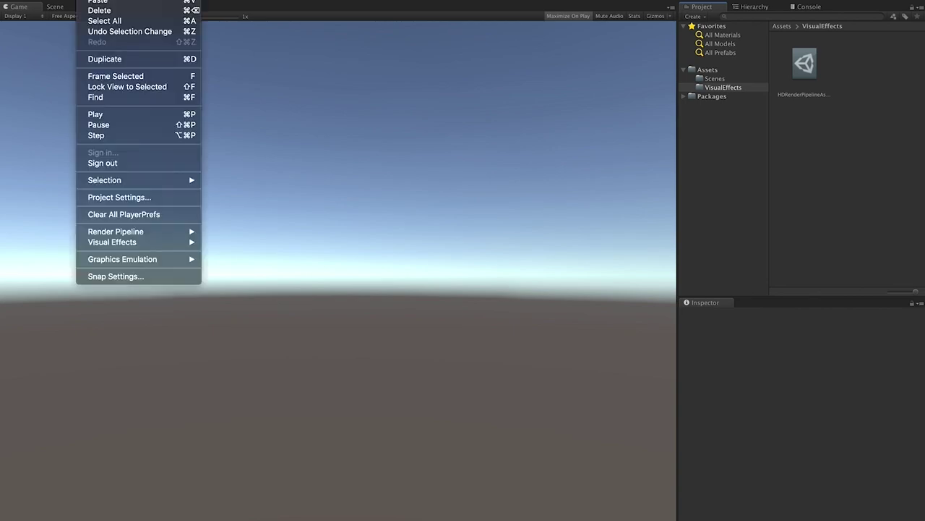
left_click(101, 197)
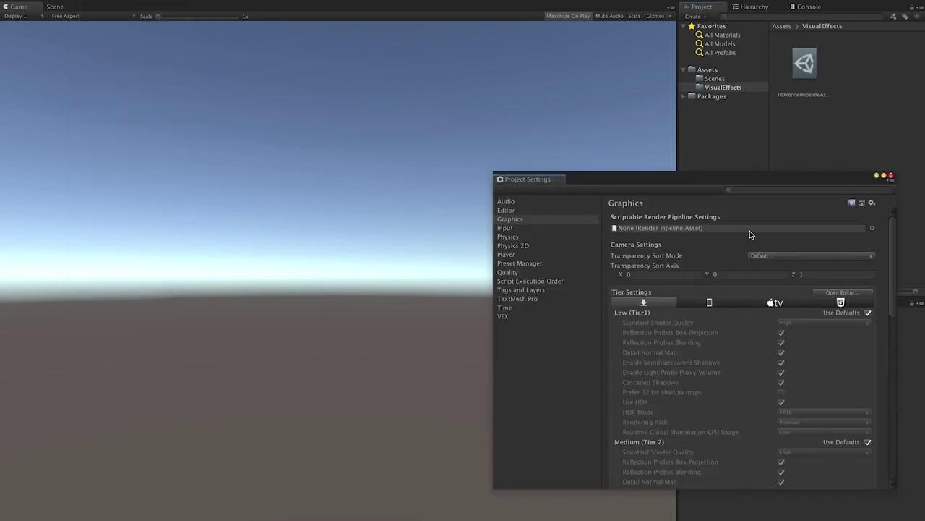
left_click(873, 228)
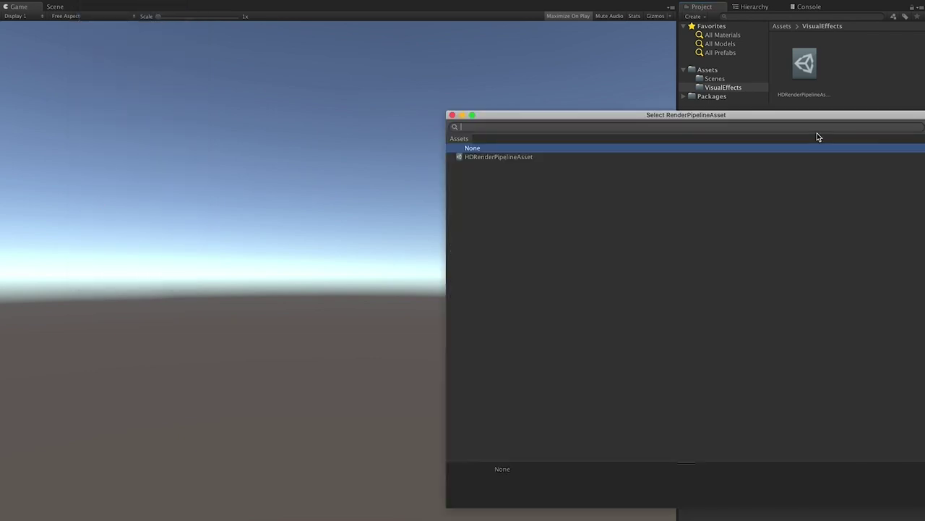
left_click(504, 157)
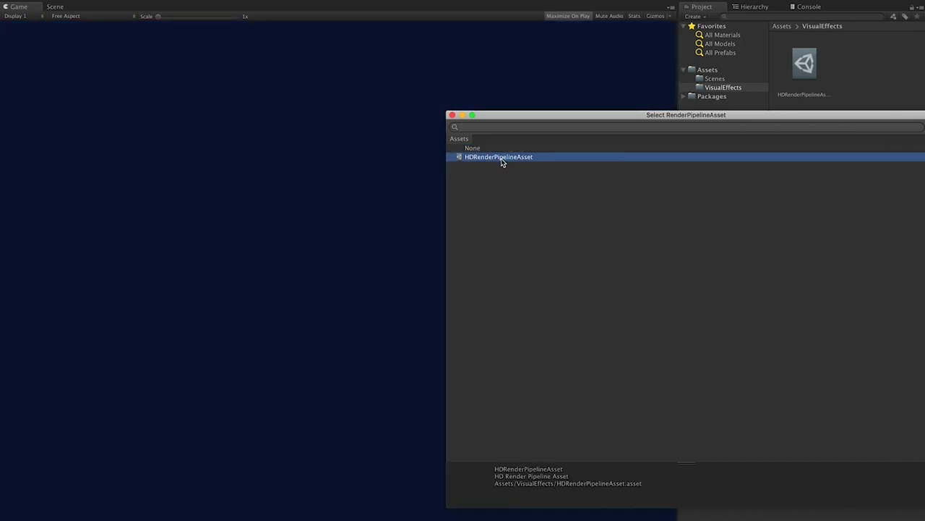
double_click(501, 158)
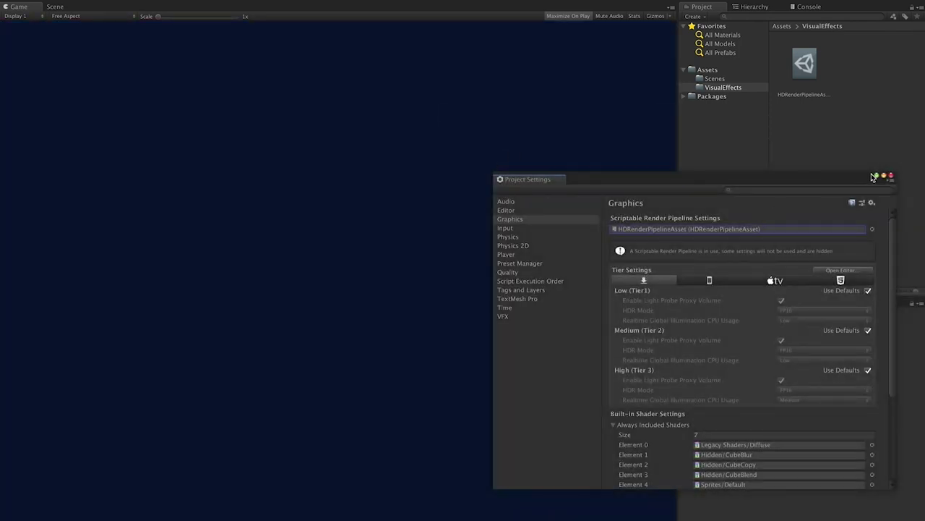
left_click(891, 176)
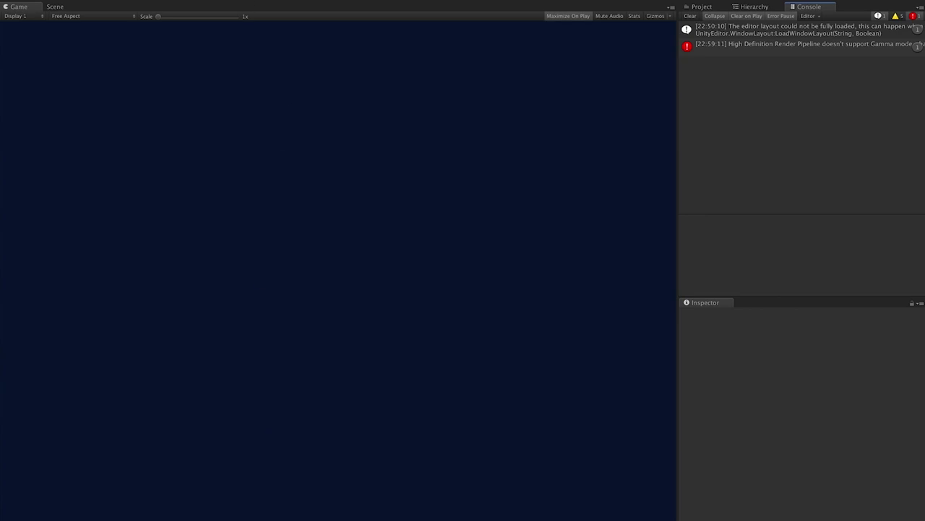
Set the Color Space to Linear in the player settings for PC, Mac & Linux Standalone and clear the console messages
left_click(61, 0)
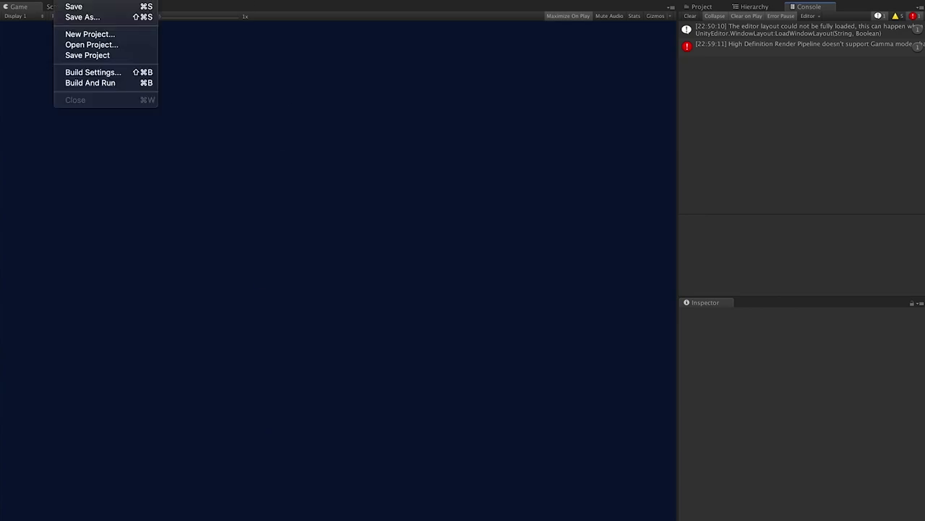
left_click(83, 73)
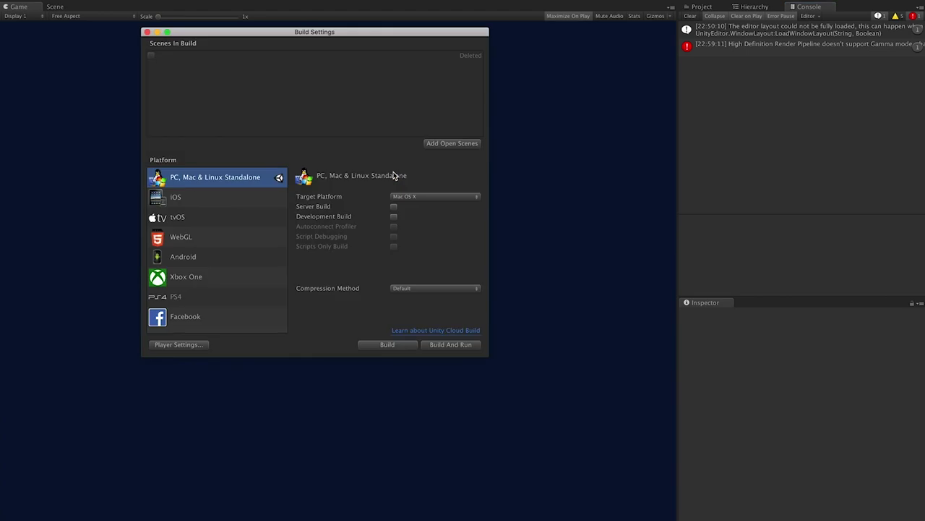
left_click(176, 345)
scroll(814, 371, "down", 5)
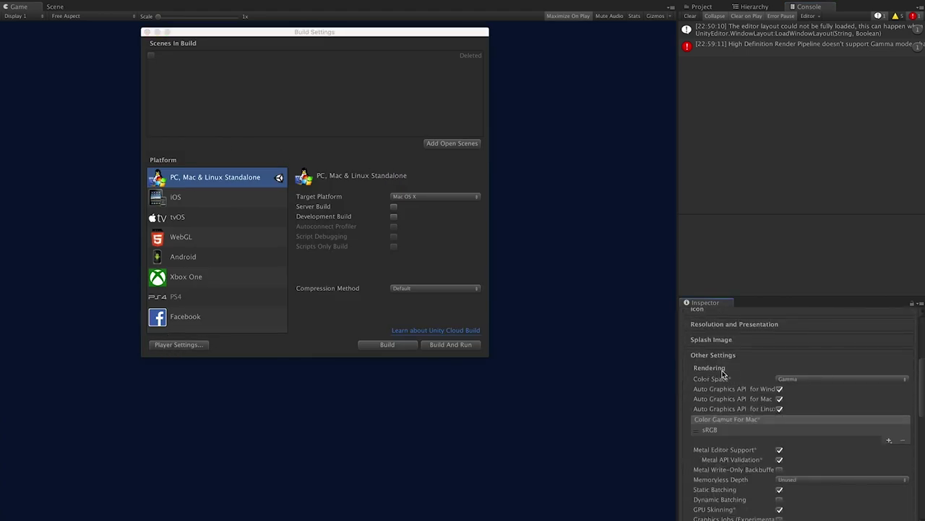
left_click(784, 379)
left_click(788, 389)
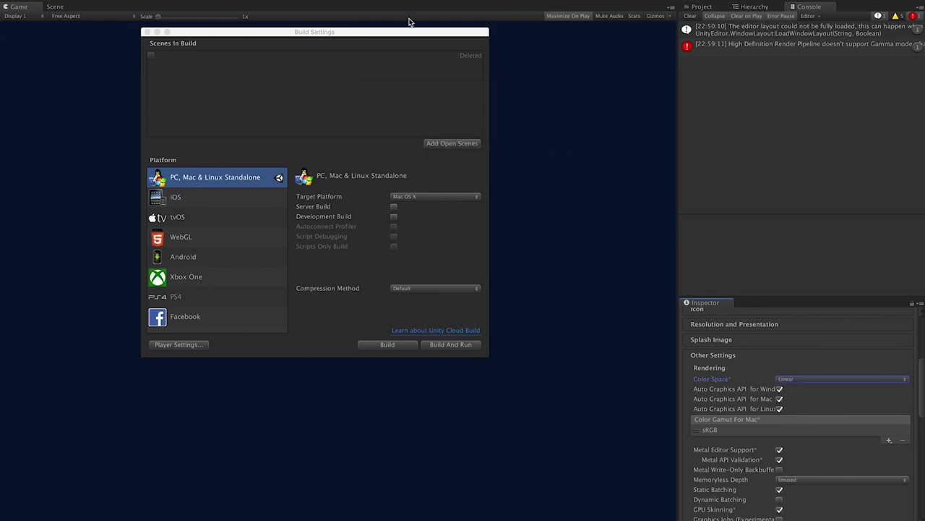
left_click(148, 32)
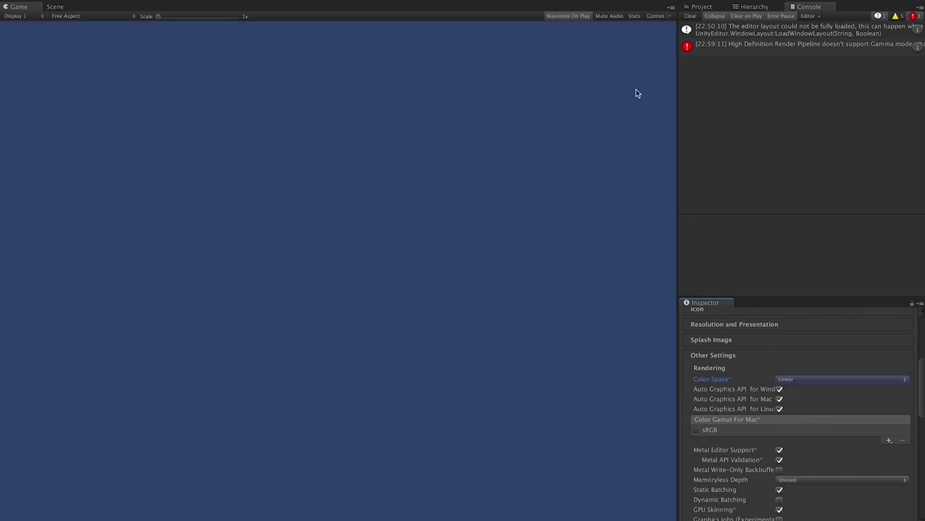
left_click(724, 45)
left_click(691, 16)
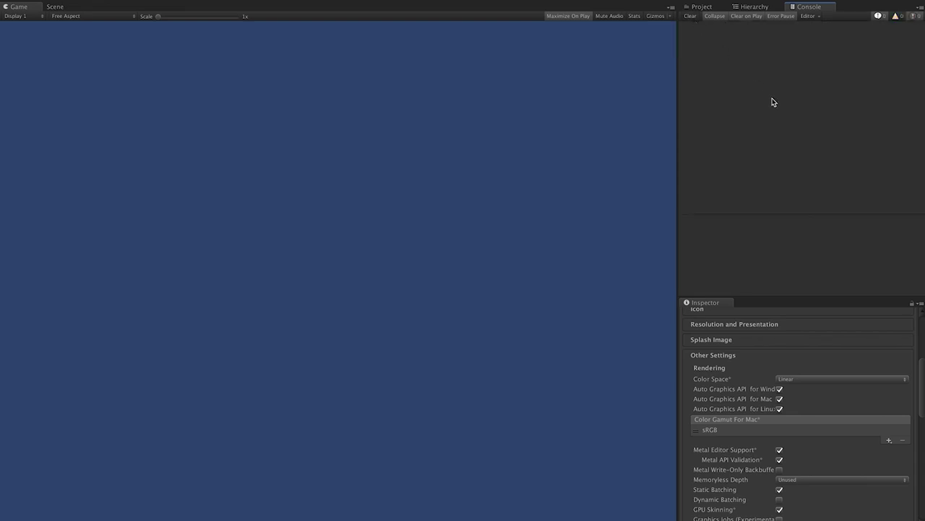
Select the Main Camera in SampleScene and enlarge the area showing its component properties
left_click(755, 6)
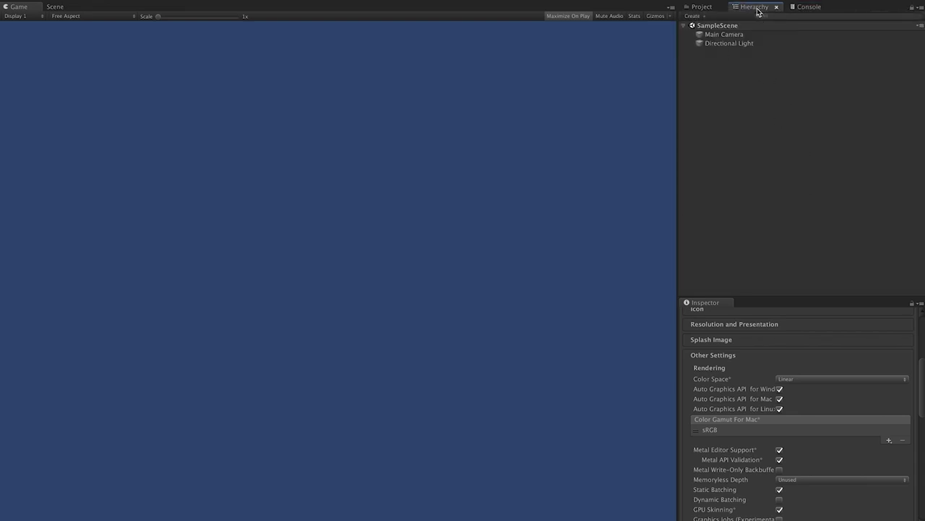
left_click(727, 36)
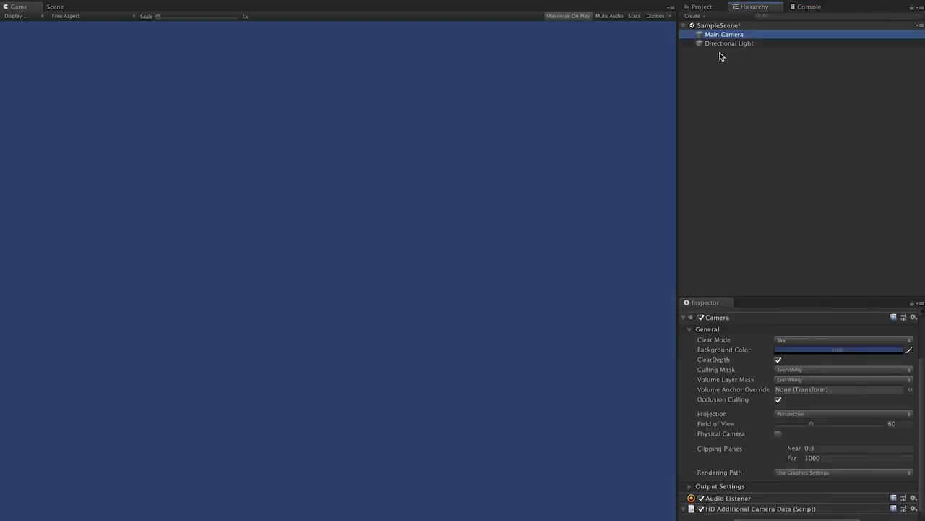
left_click_drag(787, 301, 796, 129)
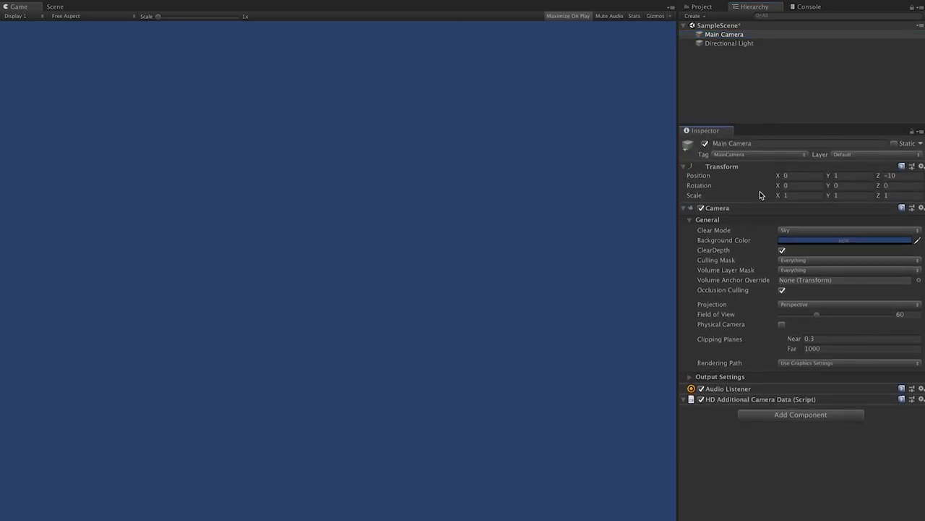
Set the Main Camera's Background Color to black
left_click(801, 240)
left_click_drag(838, 215, 833, 253)
key("Return")
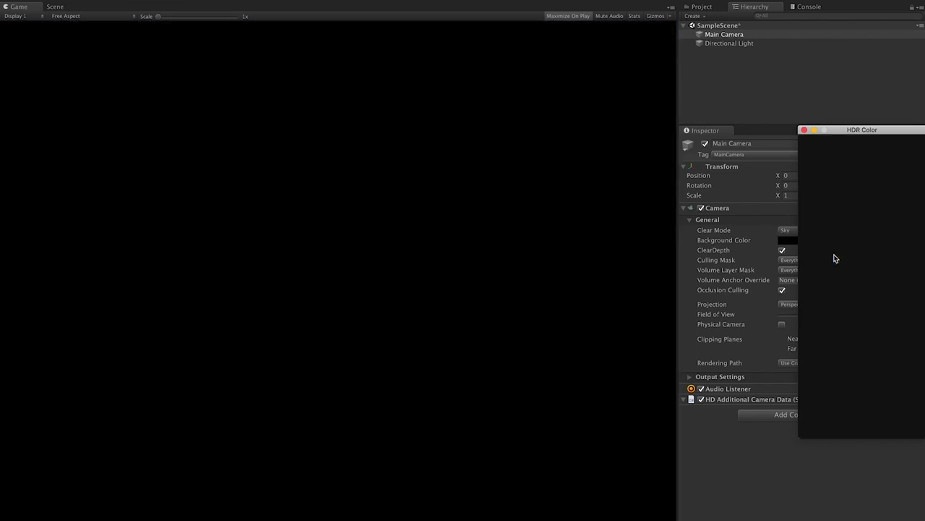
left_click(717, 34)
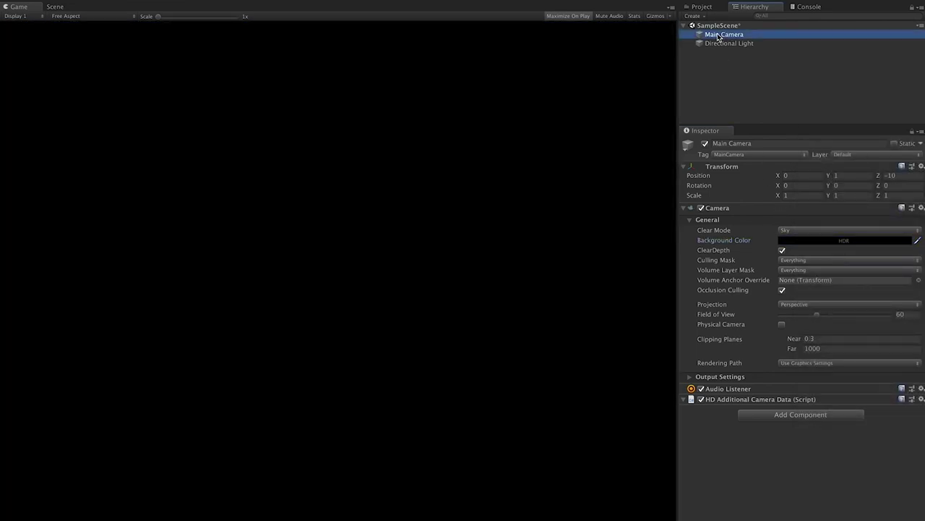
left_click(779, 243)
left_click_drag(843, 235, 827, 268)
key("Return")
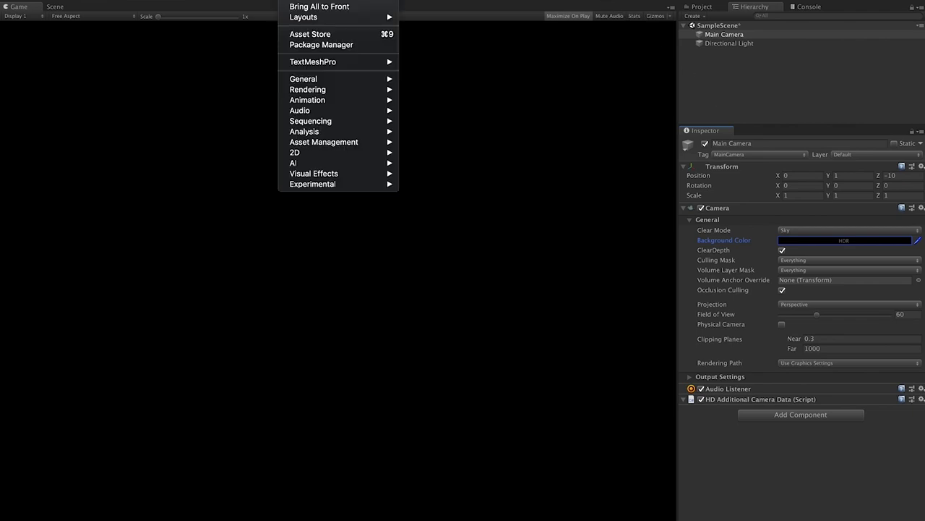
Open the Visual Effect Graph window, dock it between the Game view and the Hierarchy, and widen it
mouse_move(322, 175)
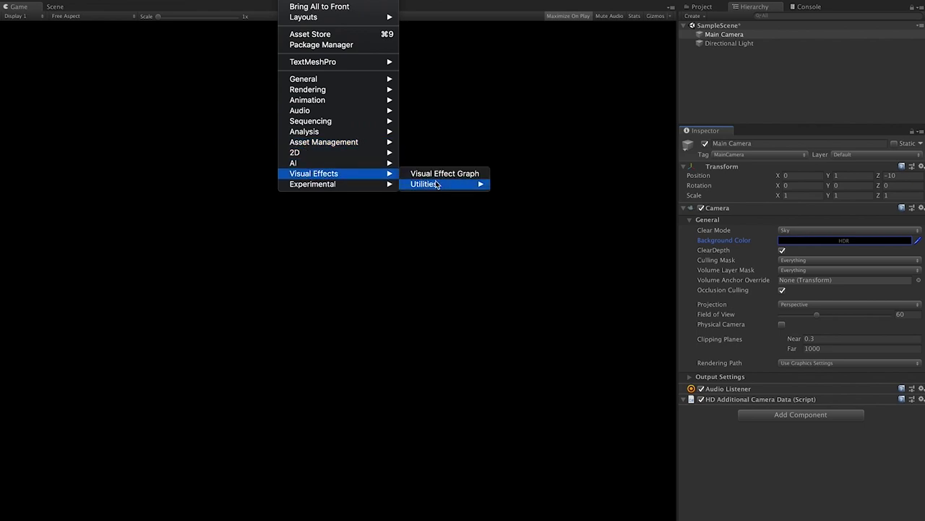
left_click(450, 175)
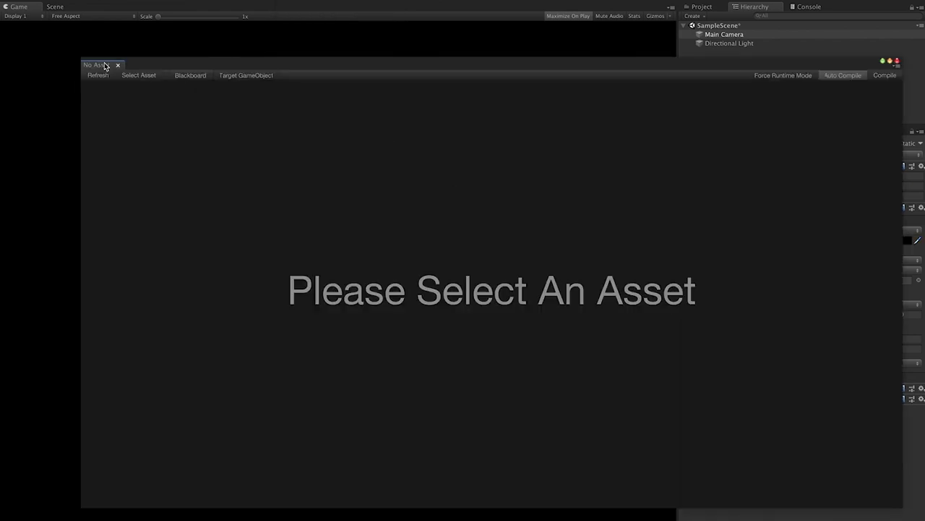
left_click_drag(105, 66, 502, 78)
left_click_drag(225, 85, 618, 45)
left_click_drag(28, 7, 614, 299)
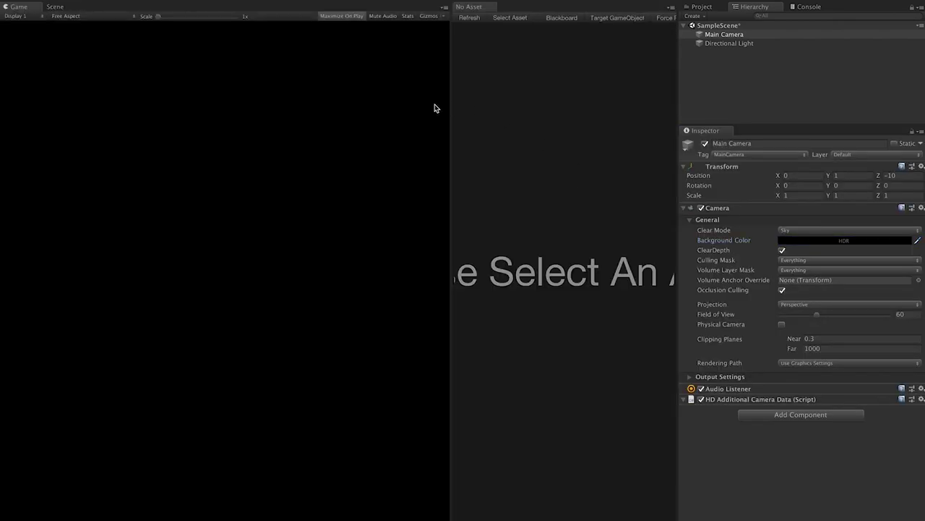
left_click_drag(450, 97, 303, 91)
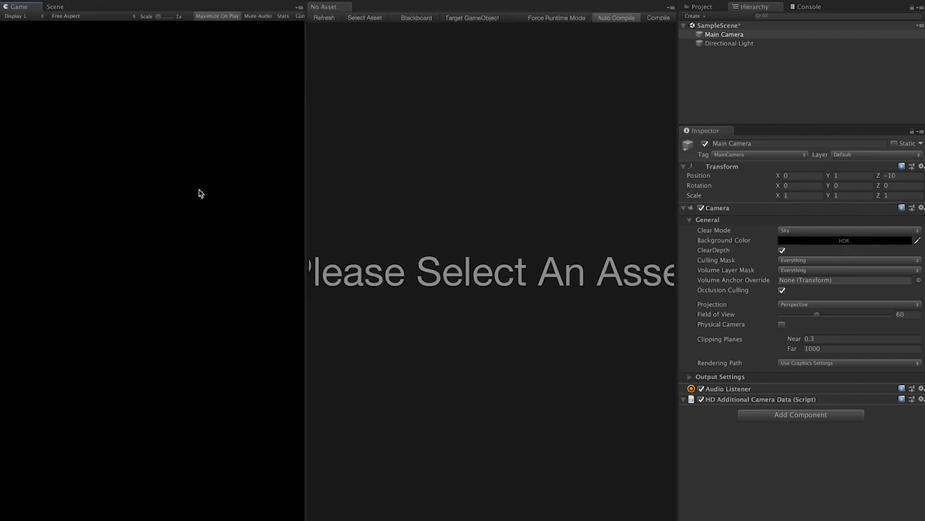
left_click_drag(305, 218, 347, 221)
left_click(460, 240)
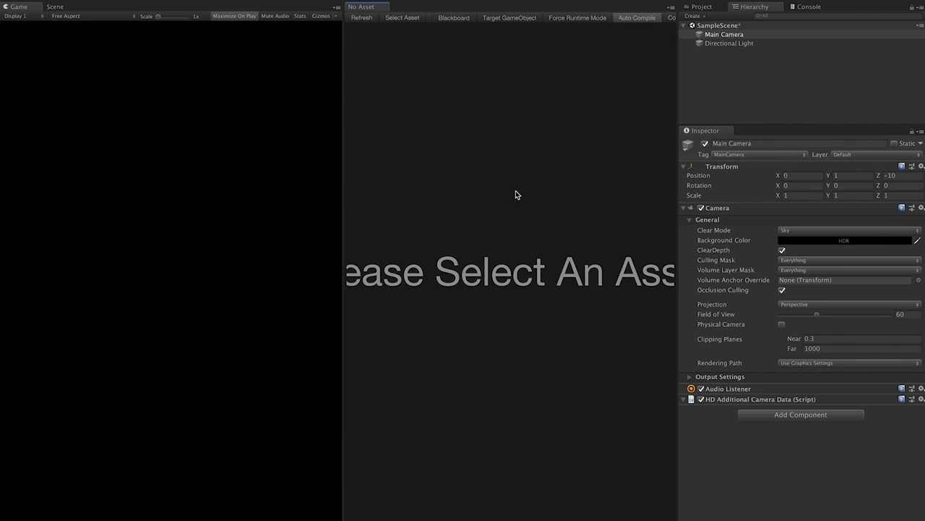
Create a Visual Effect Graph asset named VFX_1 in the VisualEffects folder and enlarge the project browsing area
left_click(694, 11)
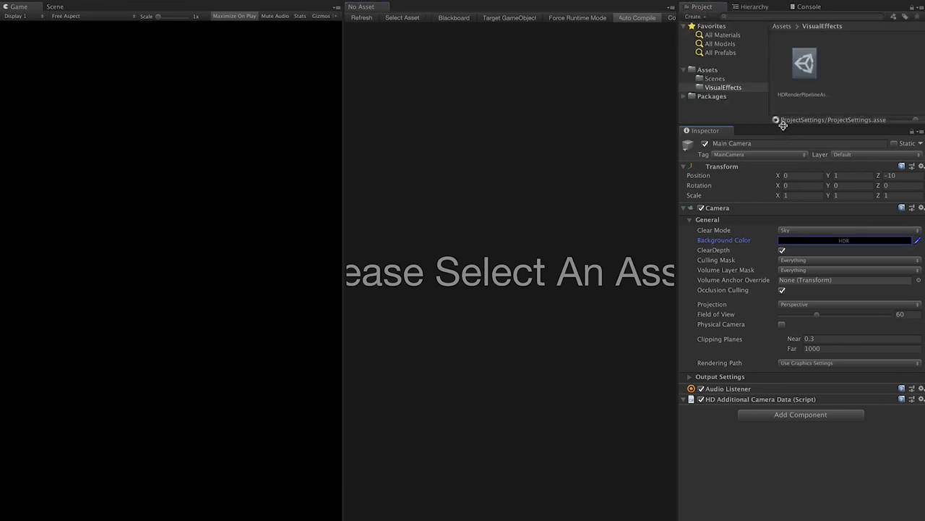
right_click(746, 89)
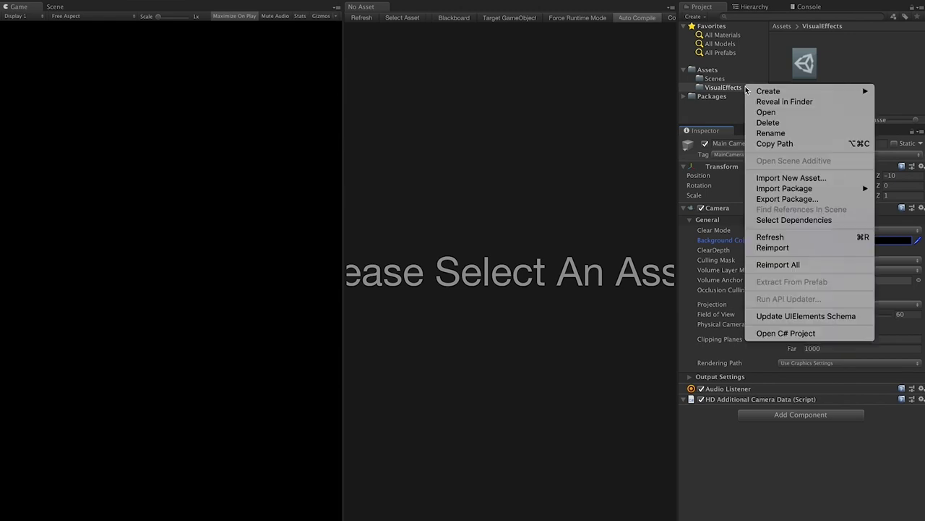
mouse_move(759, 92)
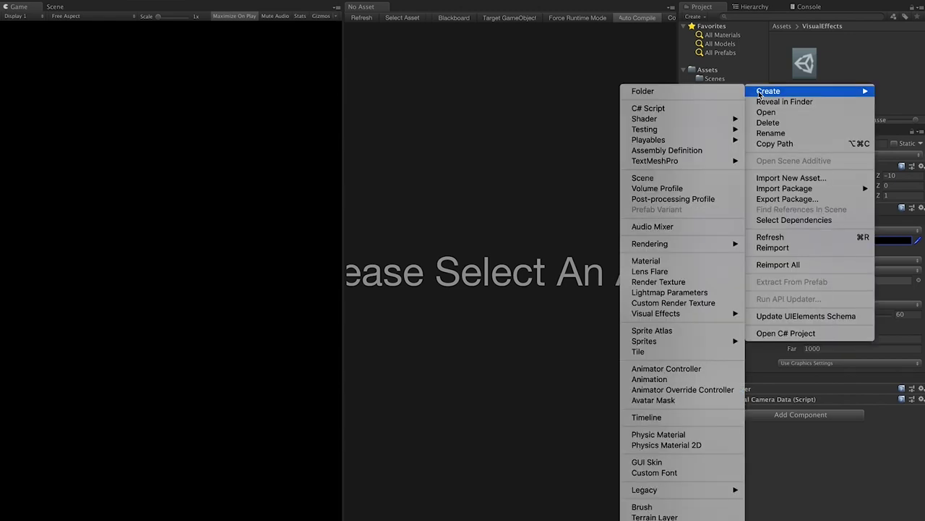
mouse_move(688, 251)
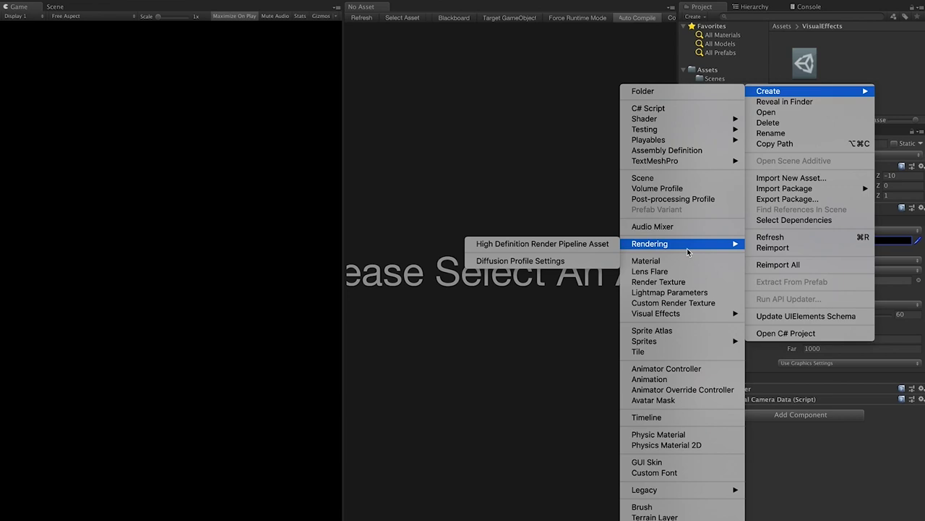
mouse_move(687, 315)
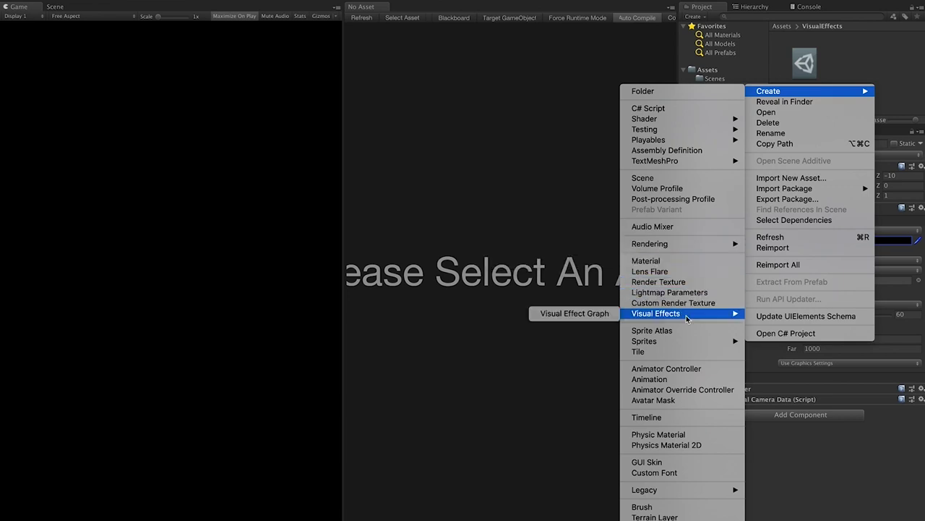
left_click(595, 314)
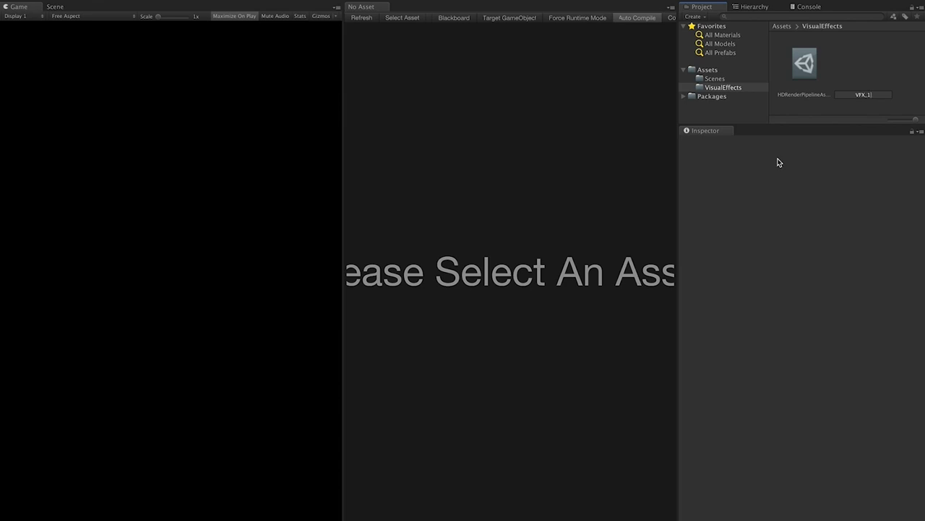
key("Return")
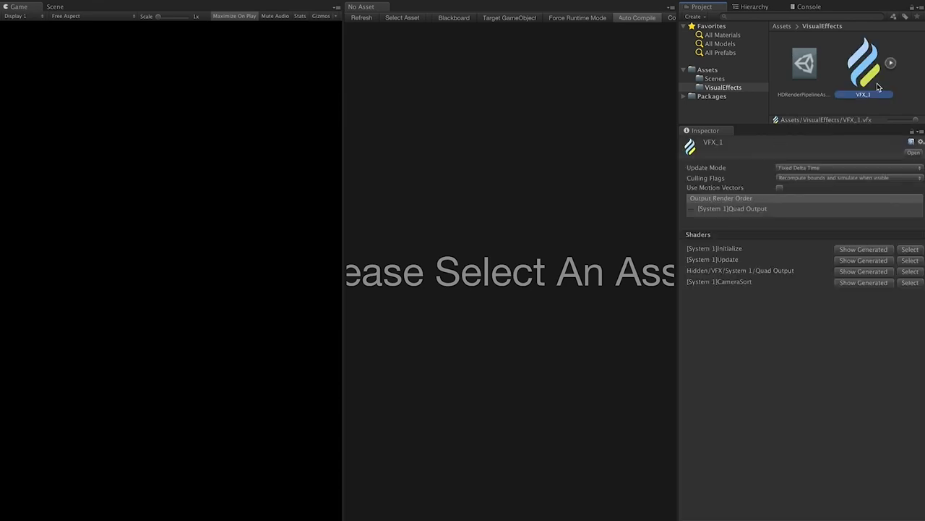
left_click(814, 112)
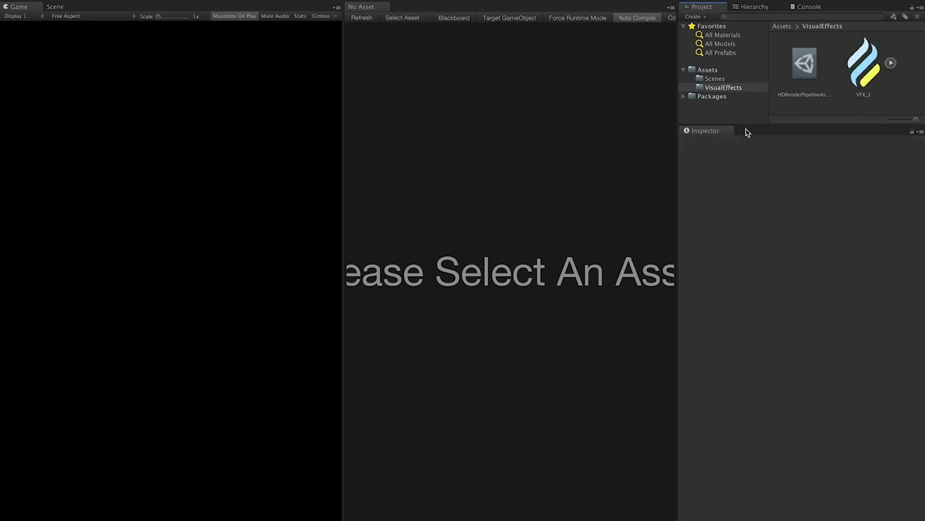
left_click_drag(757, 132, 781, 162)
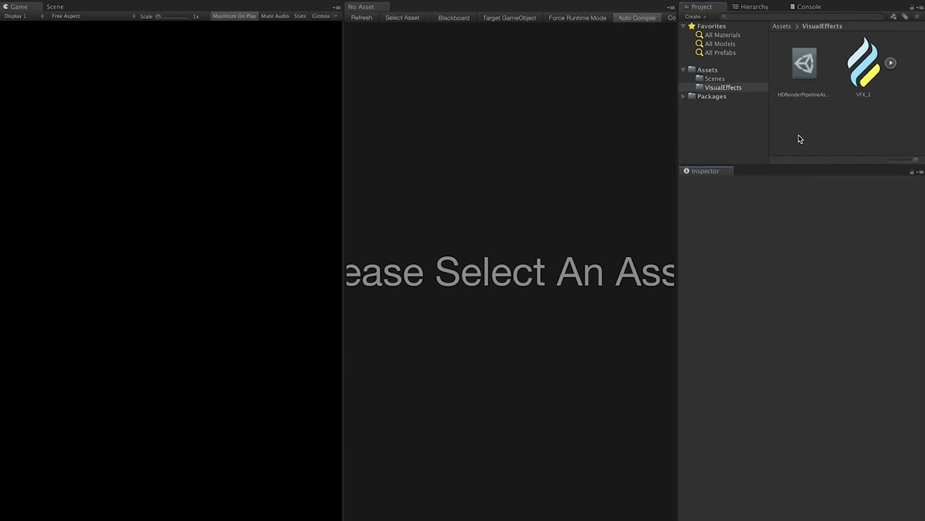
Create an empty game object named VFX_1 in SampleScene
left_click(745, 6)
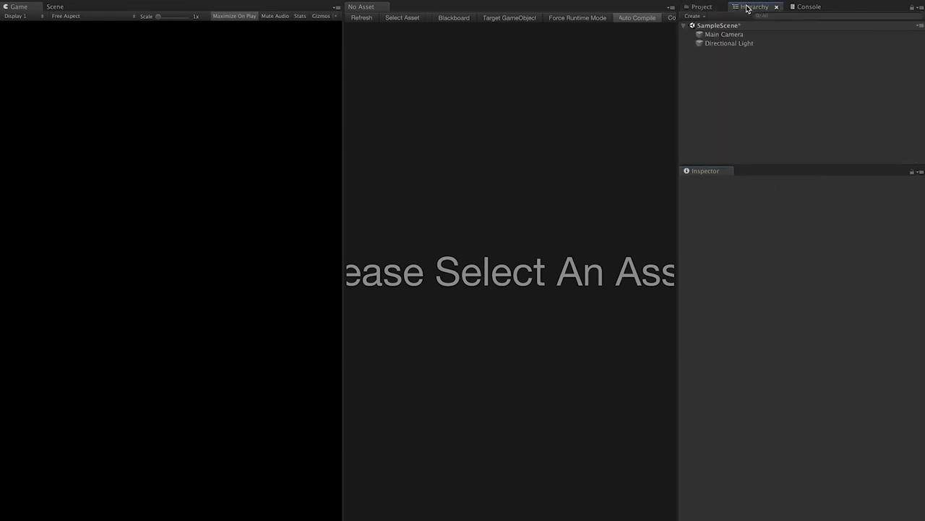
right_click(735, 83)
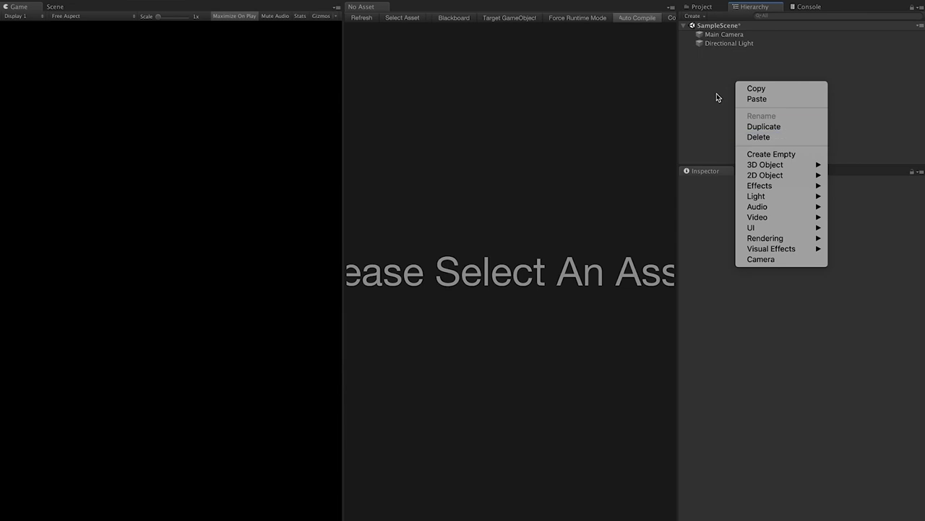
left_click(709, 70)
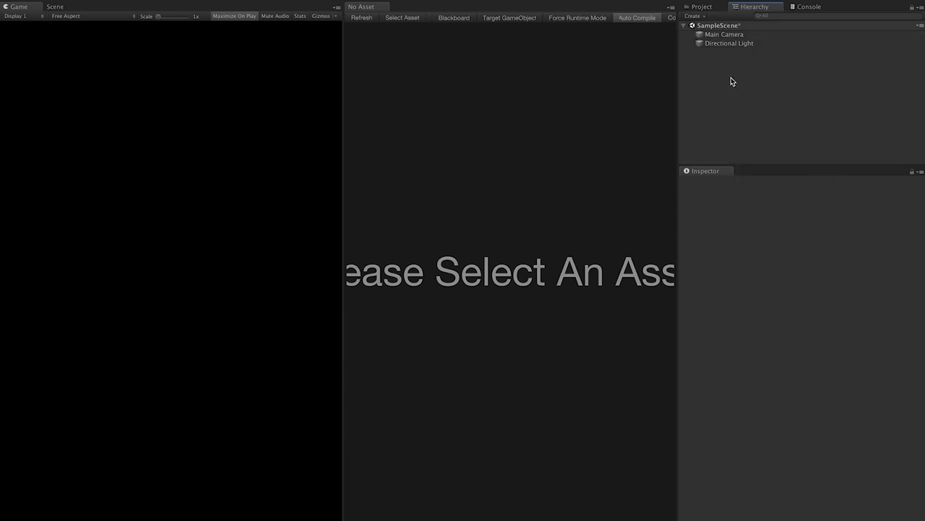
right_click(731, 81)
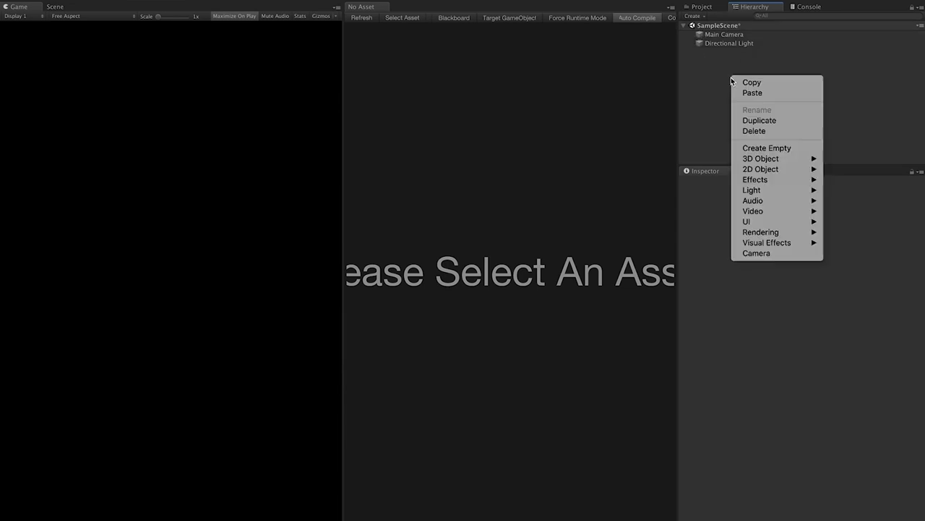
left_click(757, 148)
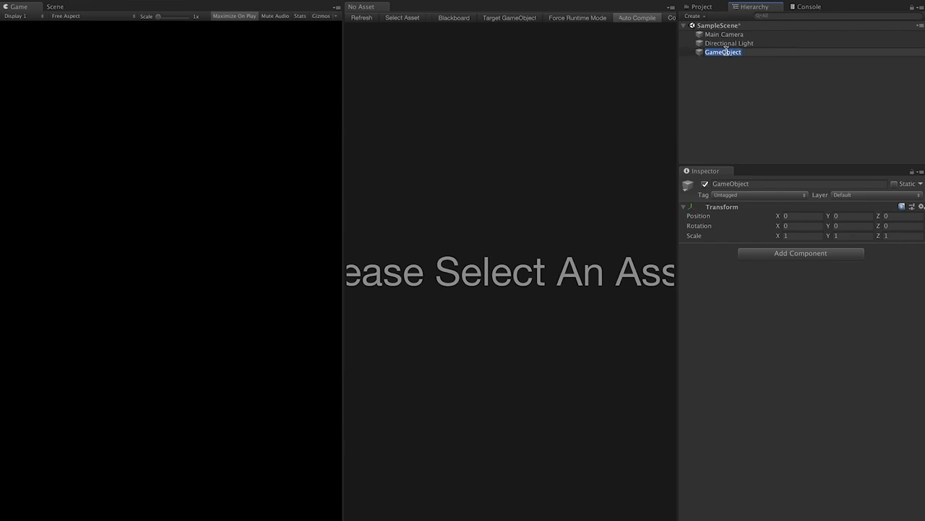
type("VFX_1")
key("Return")
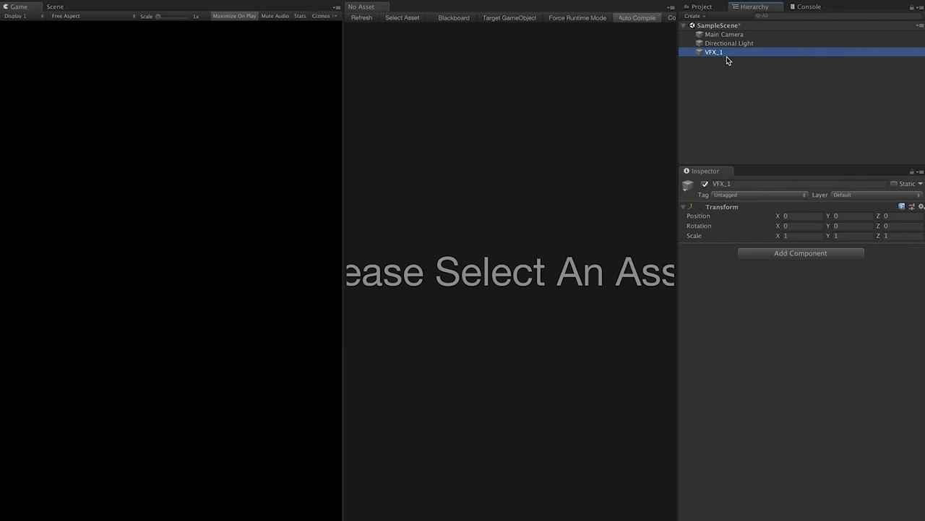
Add a Visual Effect component to the VFX_1 object and assign the VFX_1 asset as its Asset Template
left_click(770, 255)
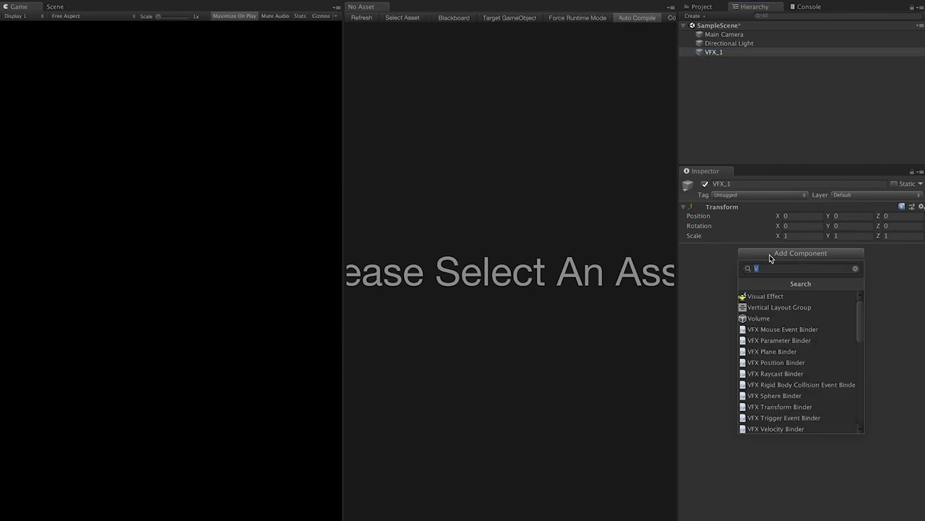
left_click(772, 296)
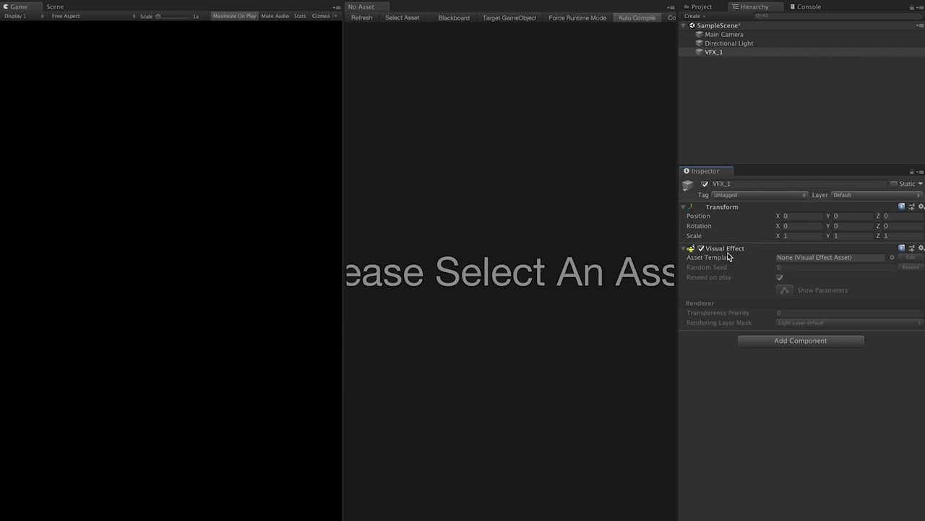
left_click(893, 259)
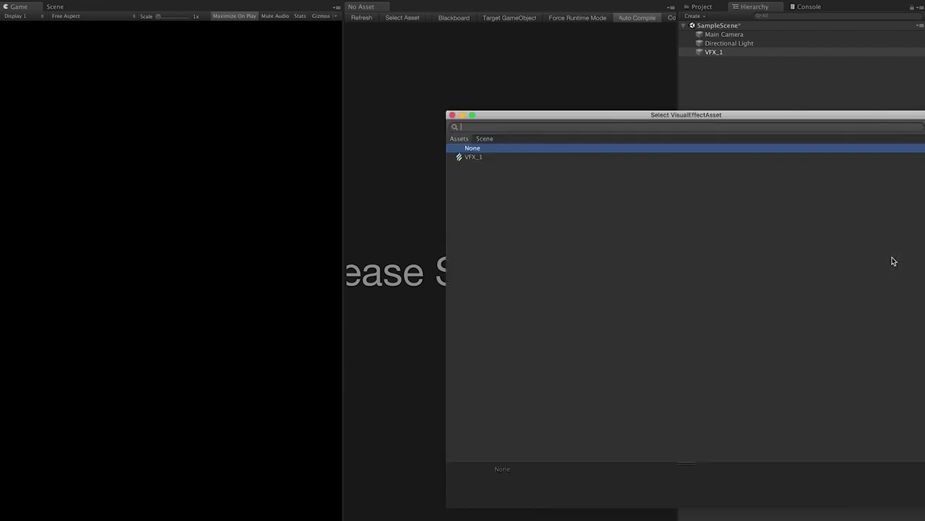
left_click(470, 158)
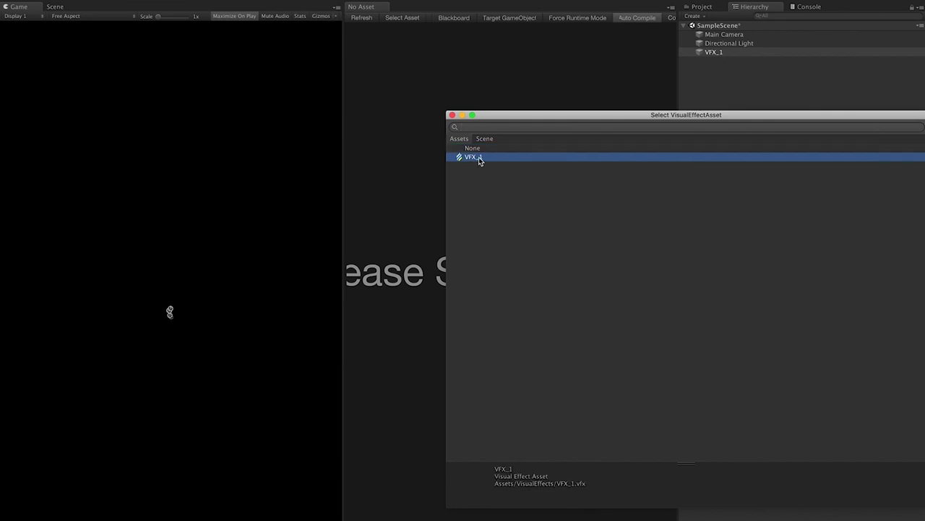
double_click(479, 158)
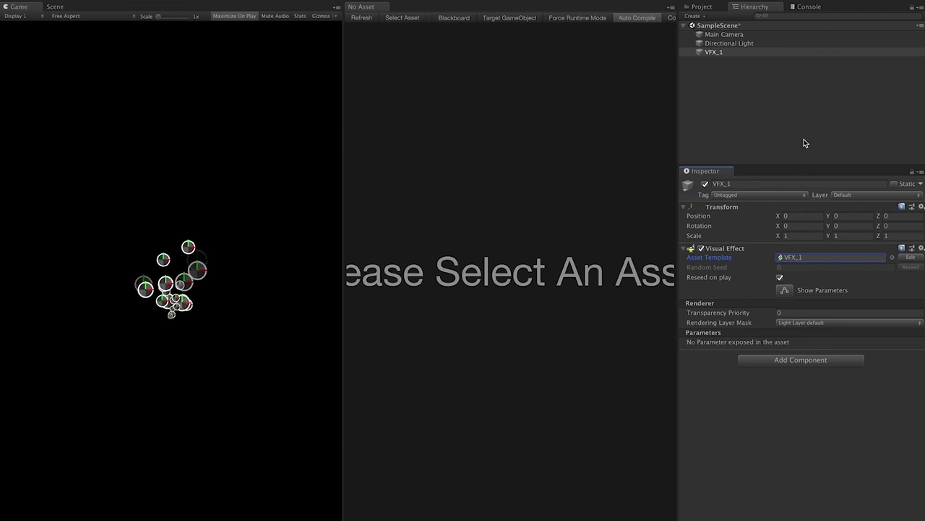
left_click(769, 87)
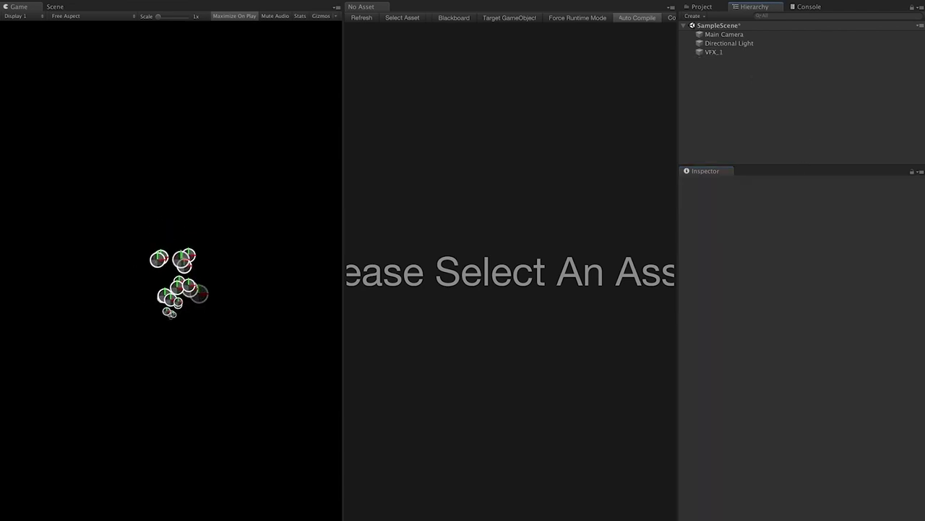
Examine the VFX_1 particle effect up close in the Scene view and compare it with the Game view
left_click(54, 6)
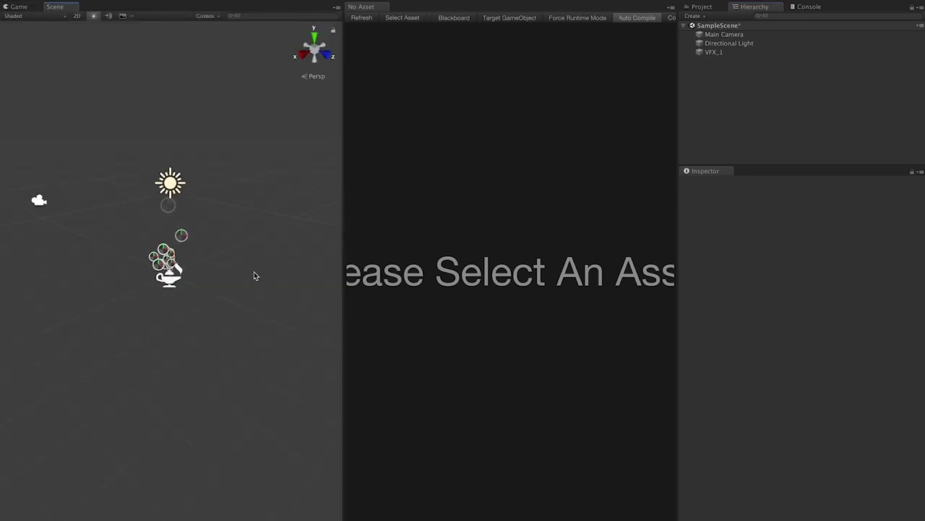
scroll(253, 272, "up", 10)
scroll(252, 243, "down", 8)
left_click_drag(250, 242, 195, 253, "alt")
left_click(16, 7)
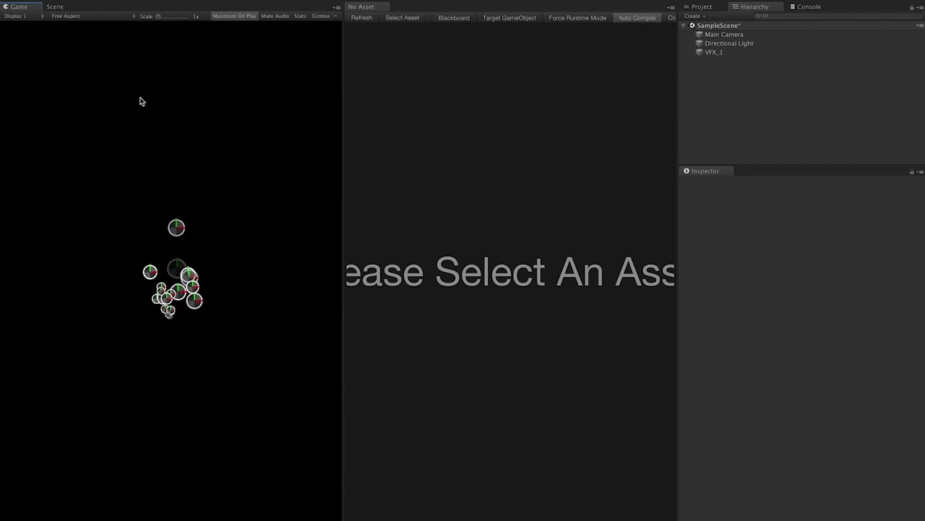
left_click(63, 7)
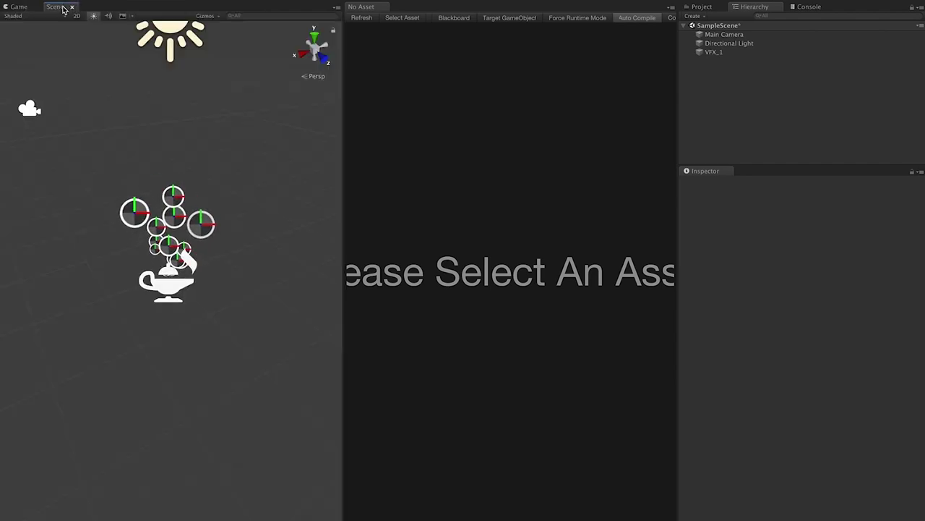
Open the VFX_1 object's effect asset for editing in the graph and move the target GameObject control panel fully into view
left_click(726, 53)
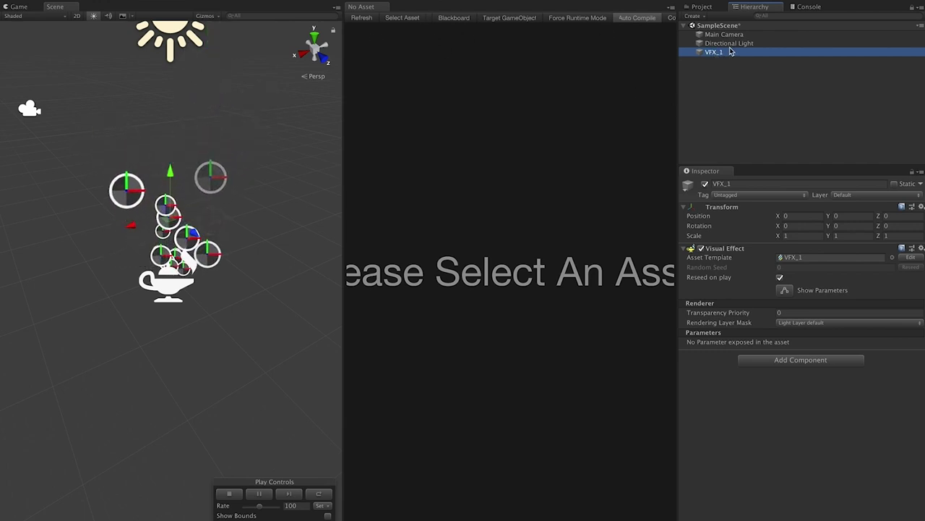
left_click(911, 259)
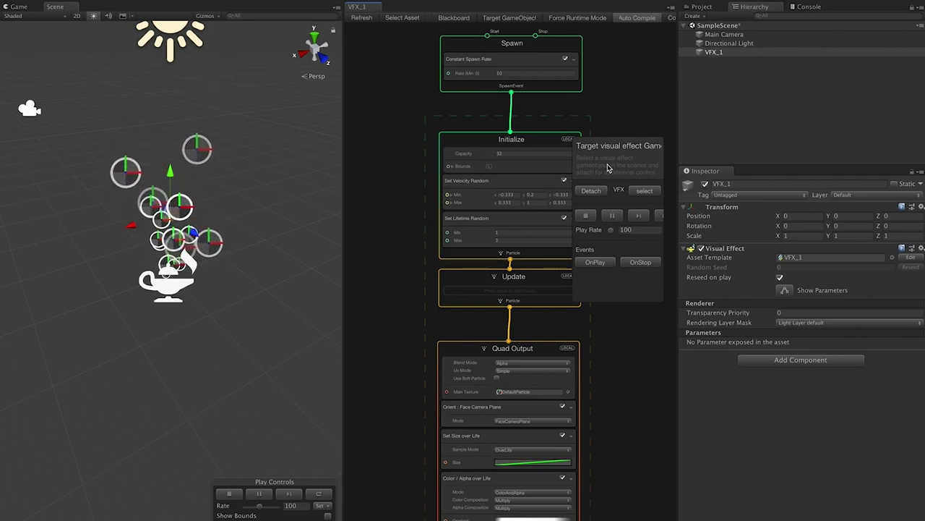
left_click_drag(608, 148, 585, 152)
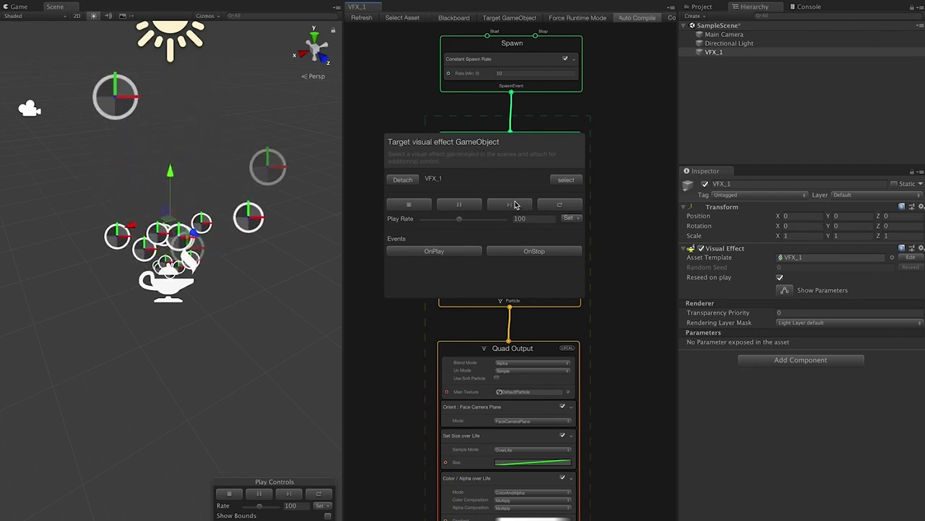
Stop the VFX_1 effect's playback, try a play rate of about 469, and set the rate back to 100
left_click(412, 207)
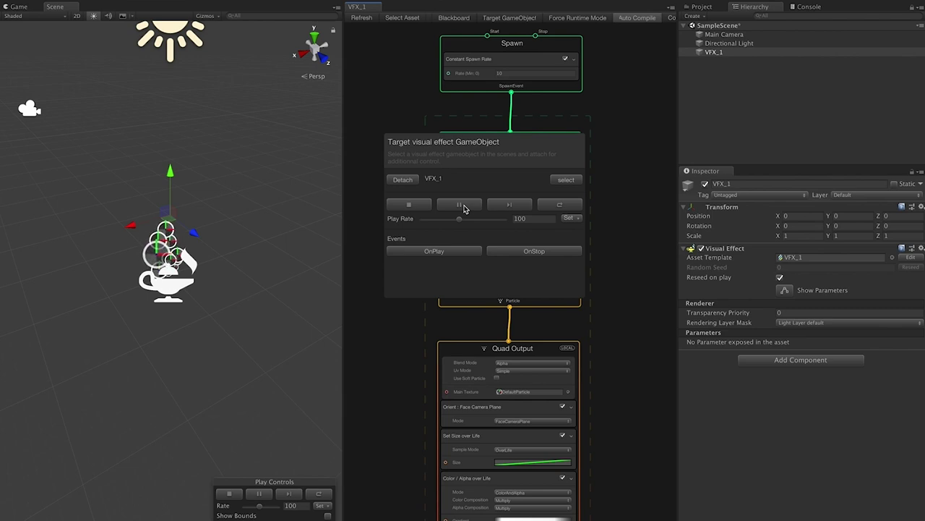
left_click_drag(470, 222, 477, 223)
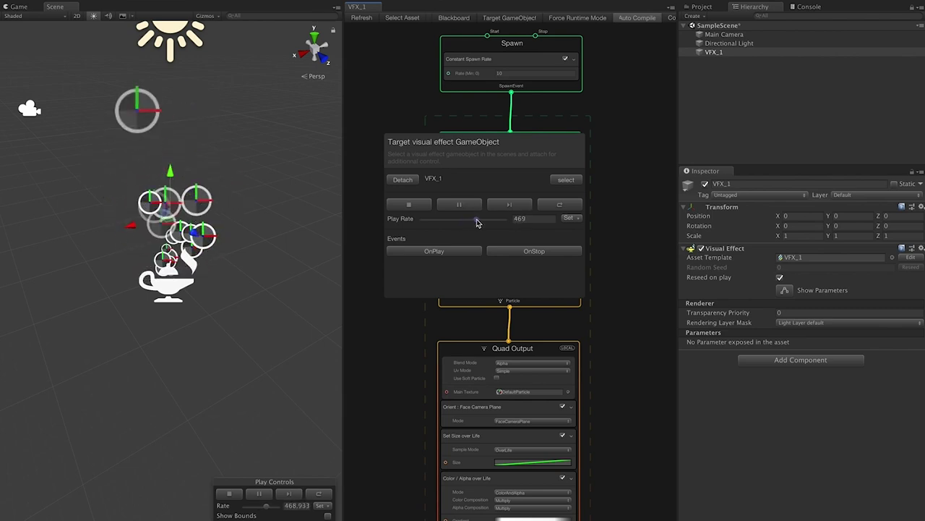
left_click_drag(535, 222, 498, 225)
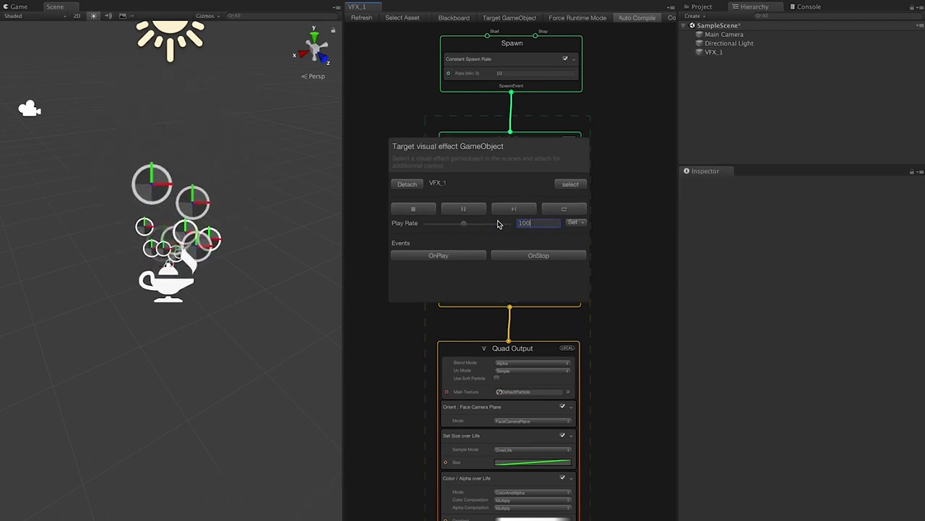
Hide the target GameObject control panel and widen the effect graph area until the Compile option is fully shown
left_click(508, 22)
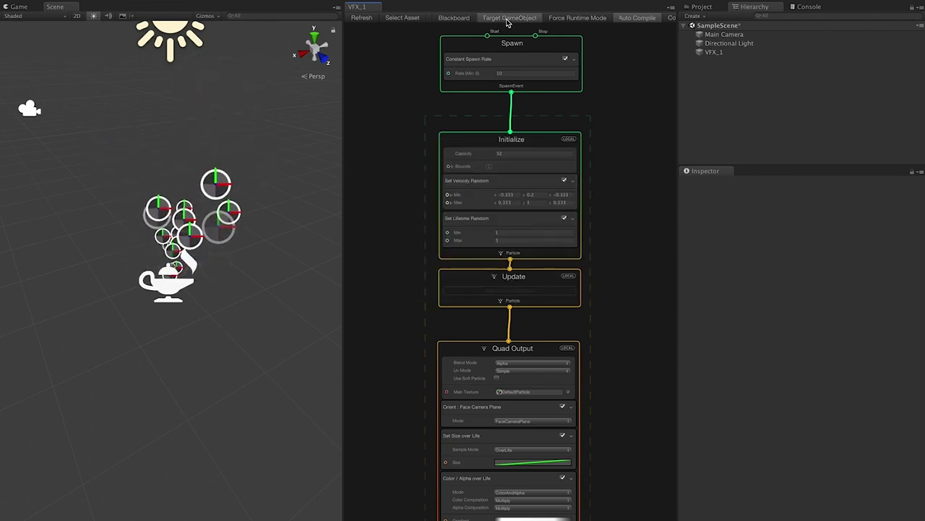
left_click(508, 22)
left_click(507, 22)
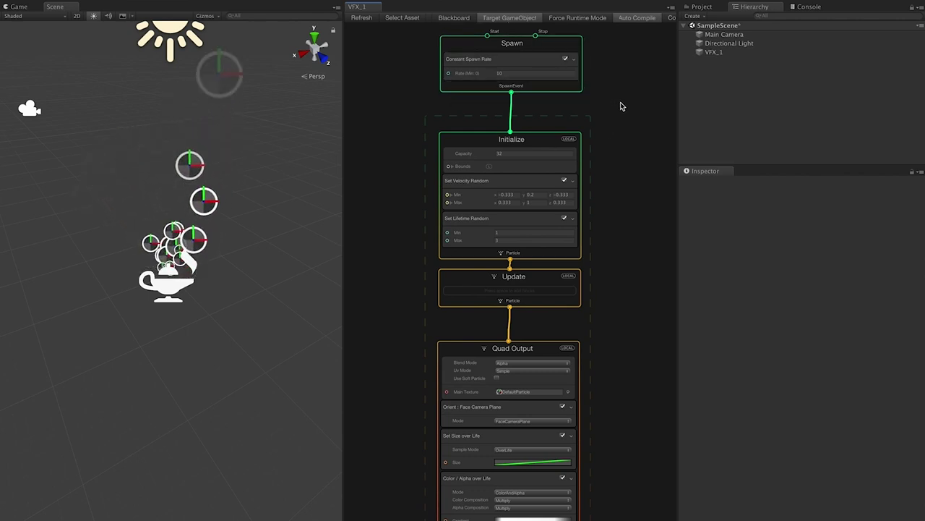
left_click_drag(679, 52, 747, 57)
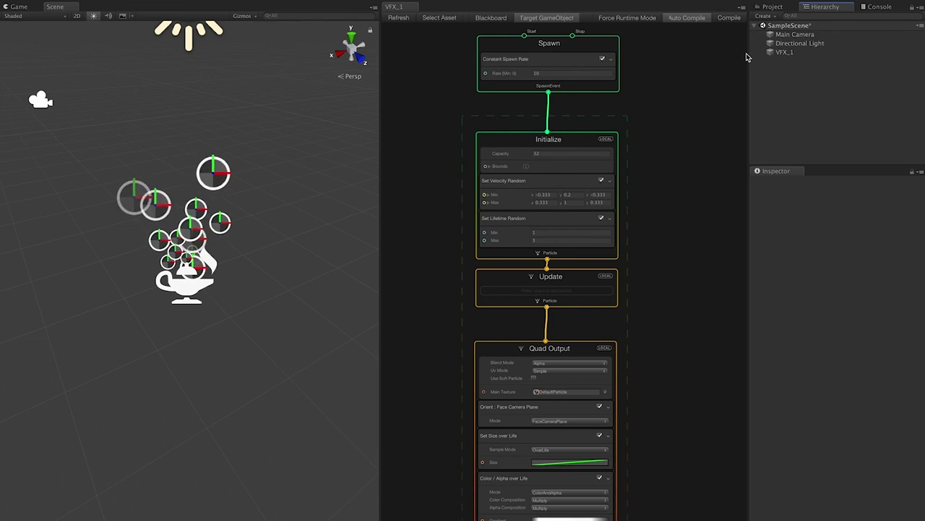
left_click(685, 27)
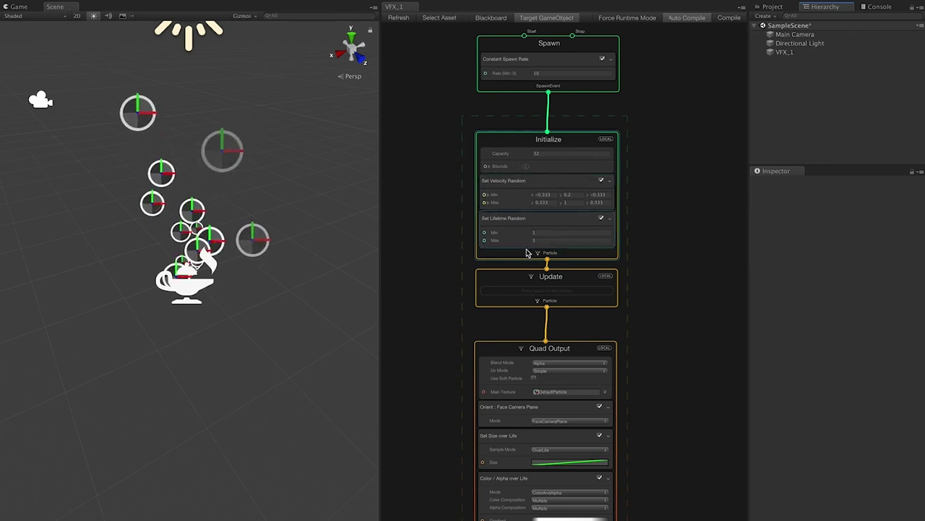
Try a different maximum for Set Lifetime Random in the Initialize context, and undo the change
left_click_drag(502, 241, 573, 242)
key("ctrl+z")
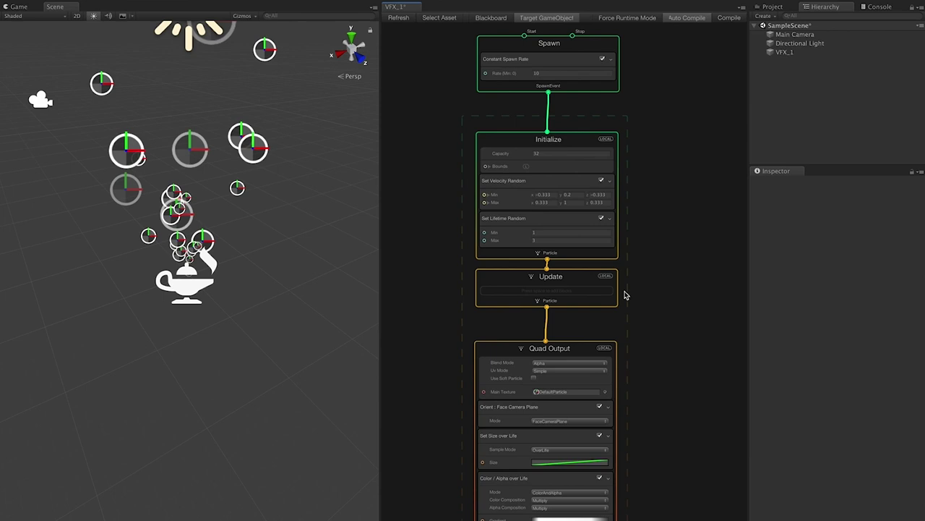
Set the constant spawn rate to 1000 and the Initialize context's capacity to 320
left_click(549, 146)
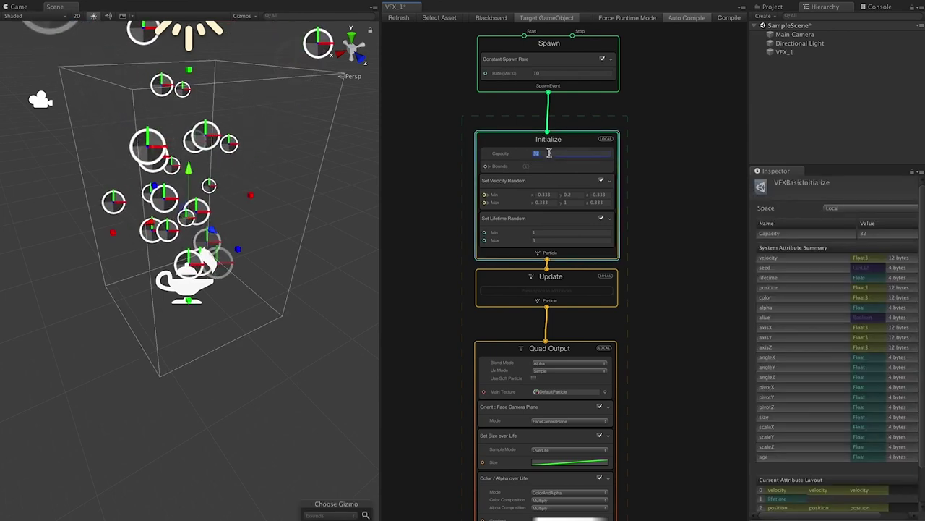
left_click(546, 73)
type("00")
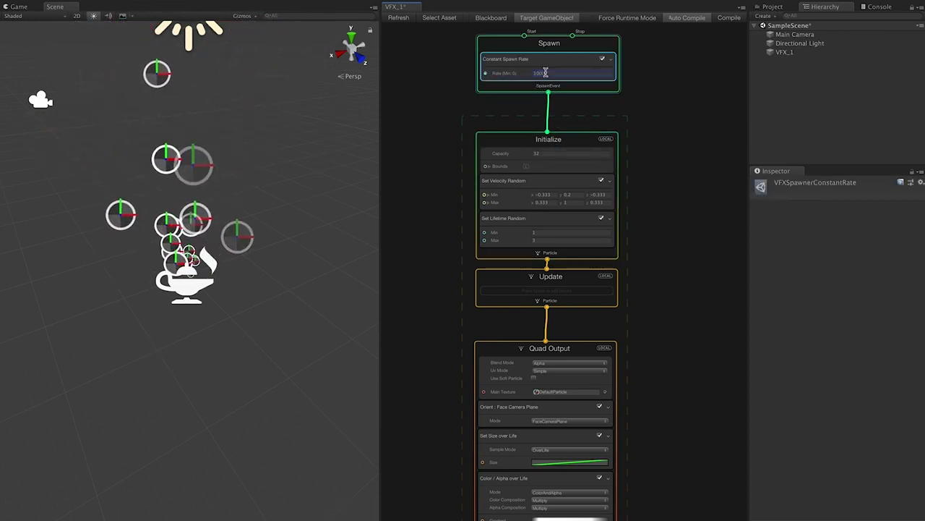
left_click(551, 153)
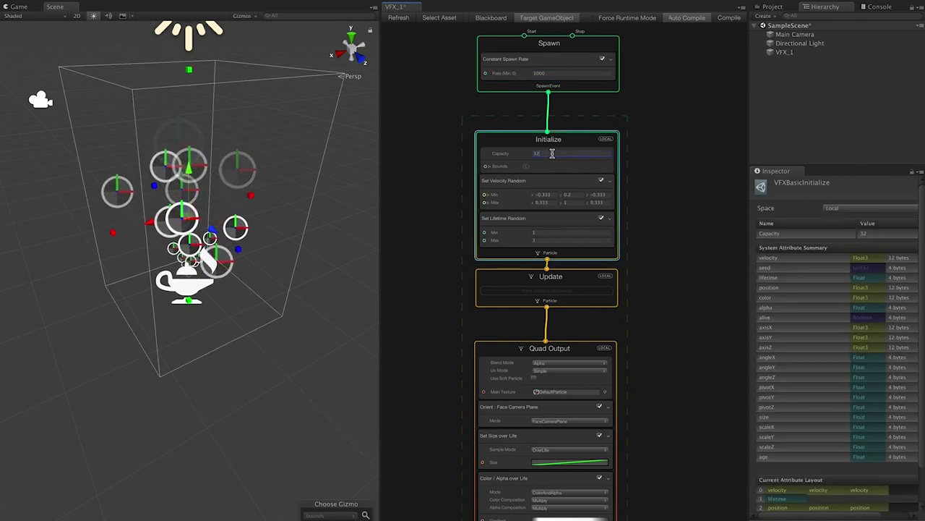
type("0")
key("Return")
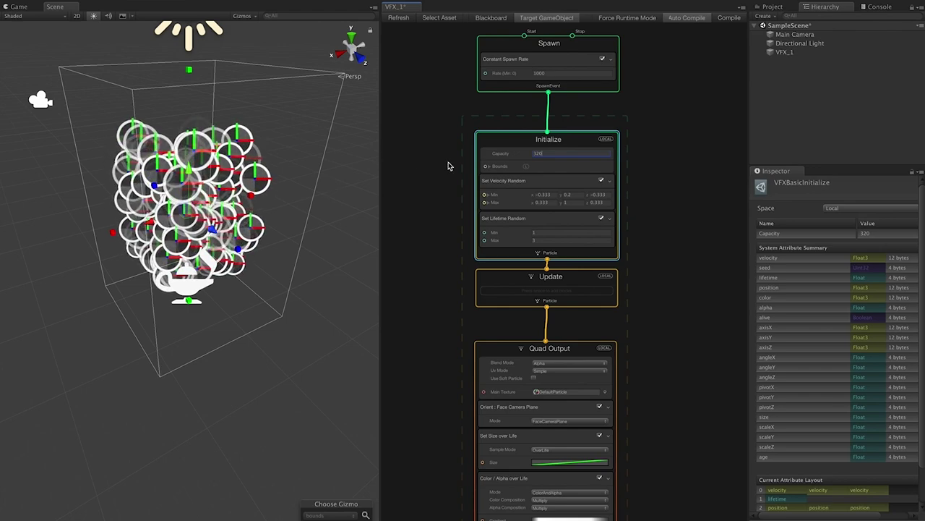
left_click(675, 18)
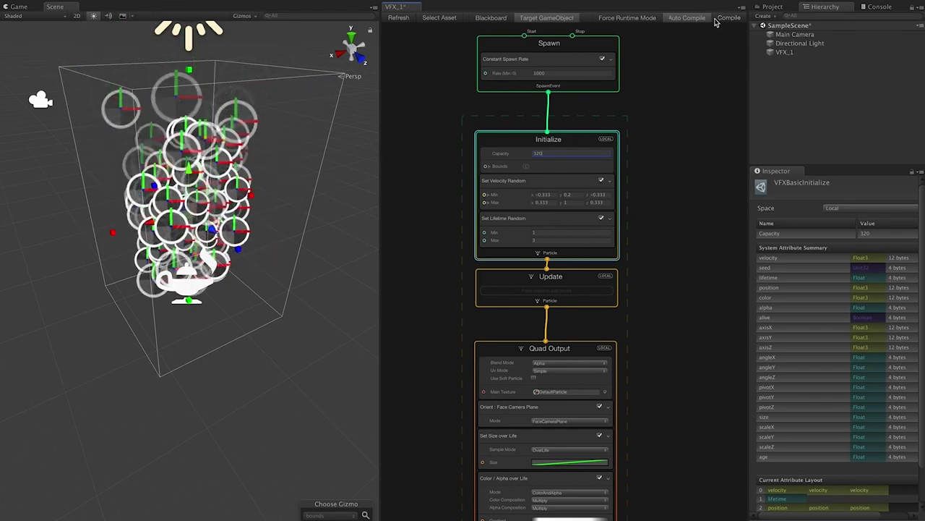
Raise the Initialize context's capacity to 600, keeping the spawn rate at 1000
middle_click_drag(441, 108, 454, 151)
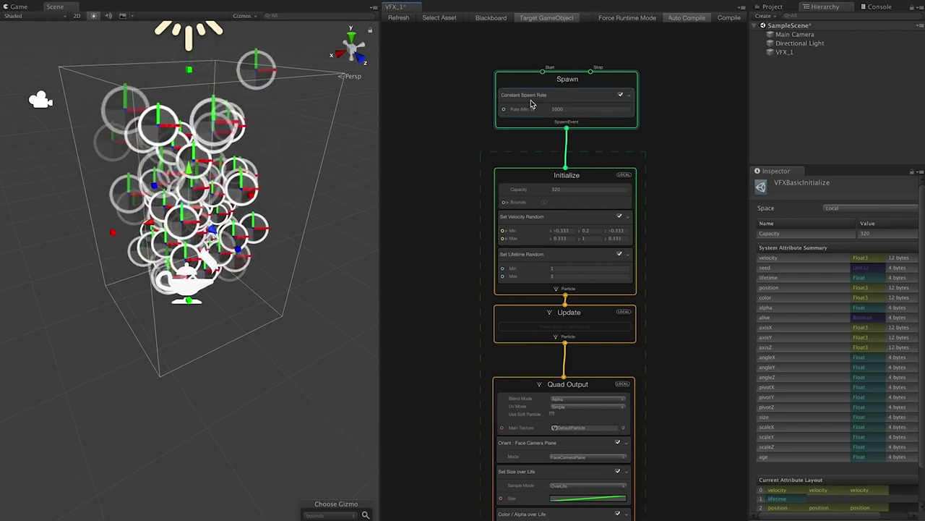
left_click(559, 110)
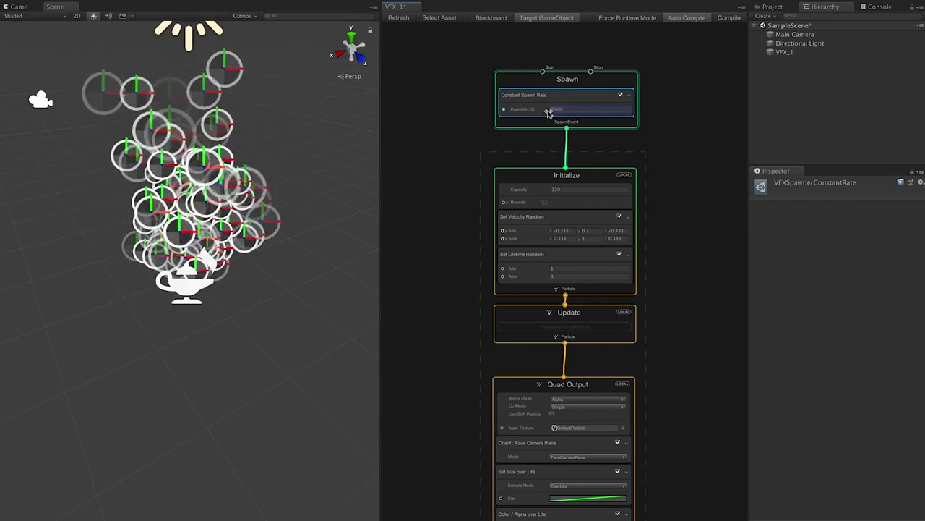
key("Return")
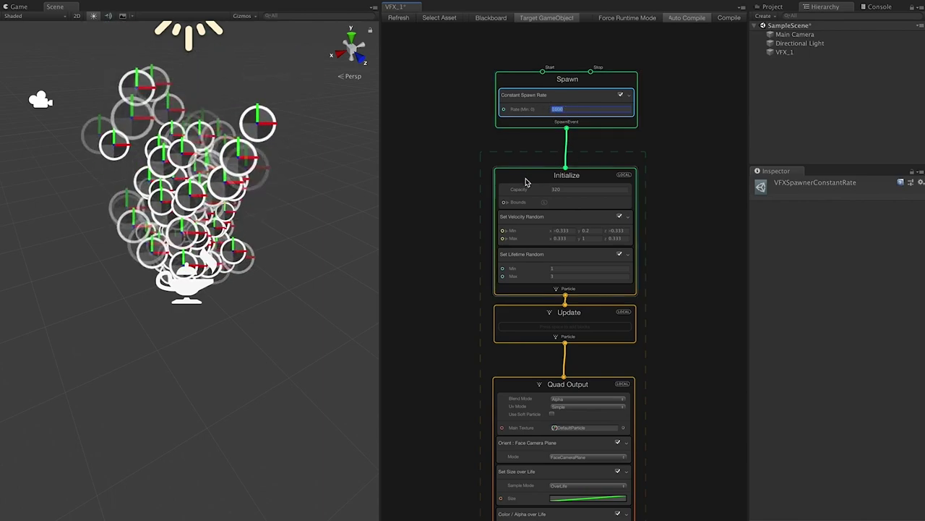
left_click(566, 190)
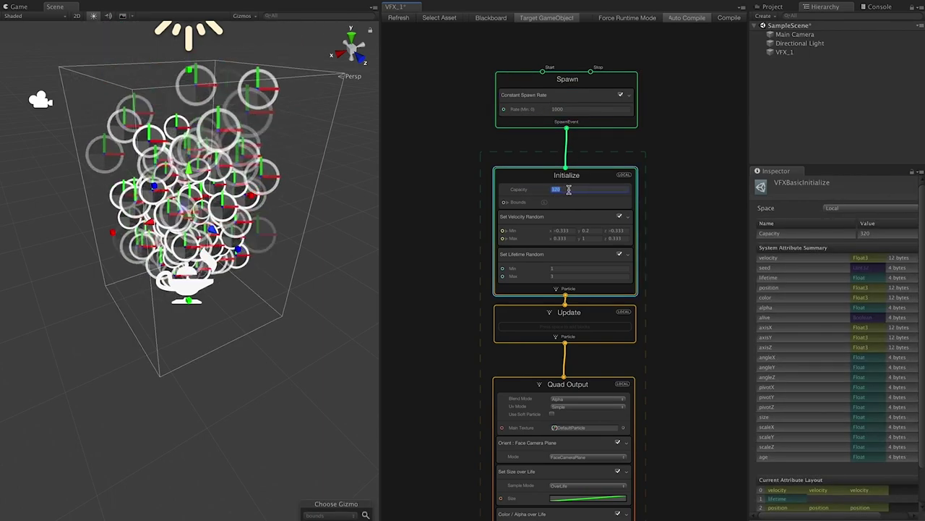
type("600")
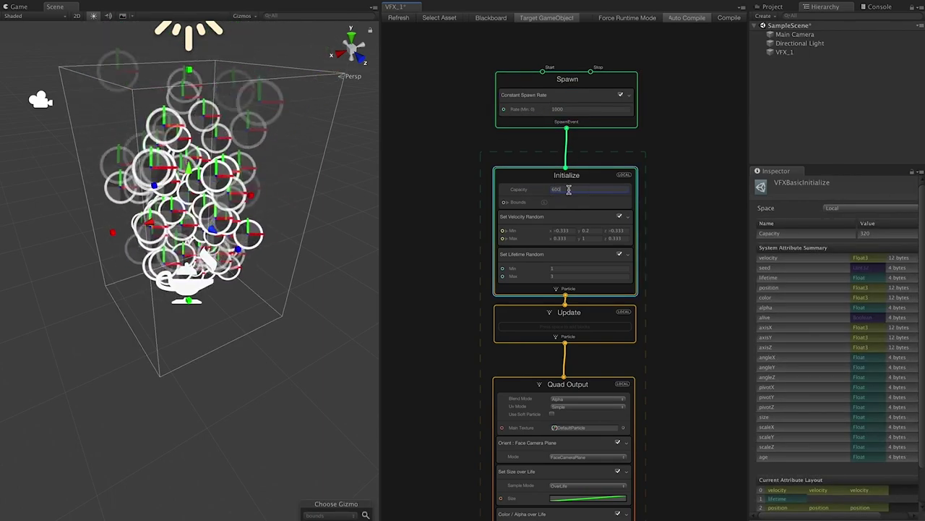
key("Return")
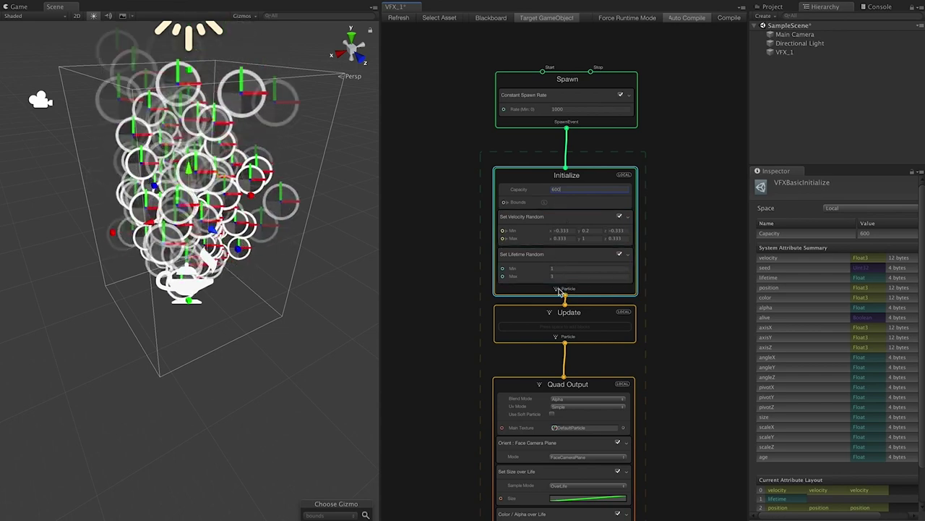
Examine the block categories that can be created in the Initialize context and in the Update context
right_click(559, 290)
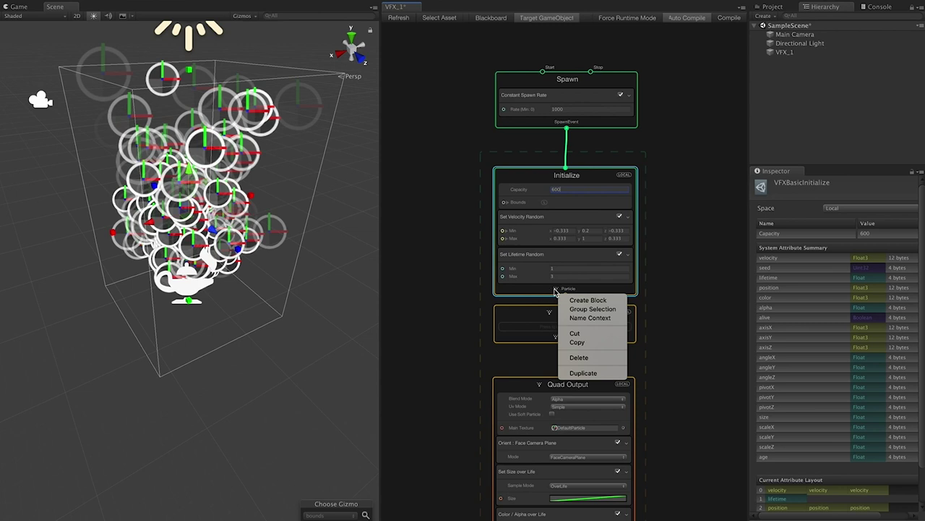
right_click(532, 181)
left_click(548, 191)
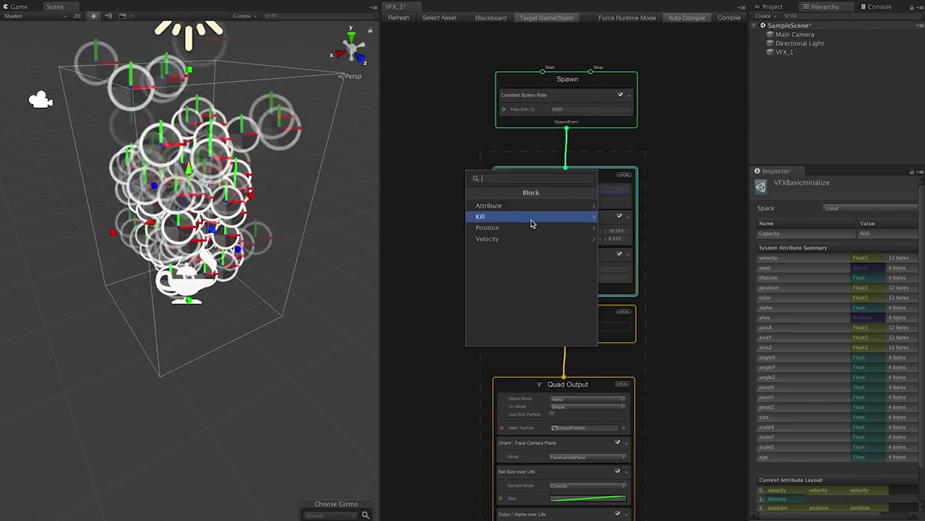
left_click(609, 193)
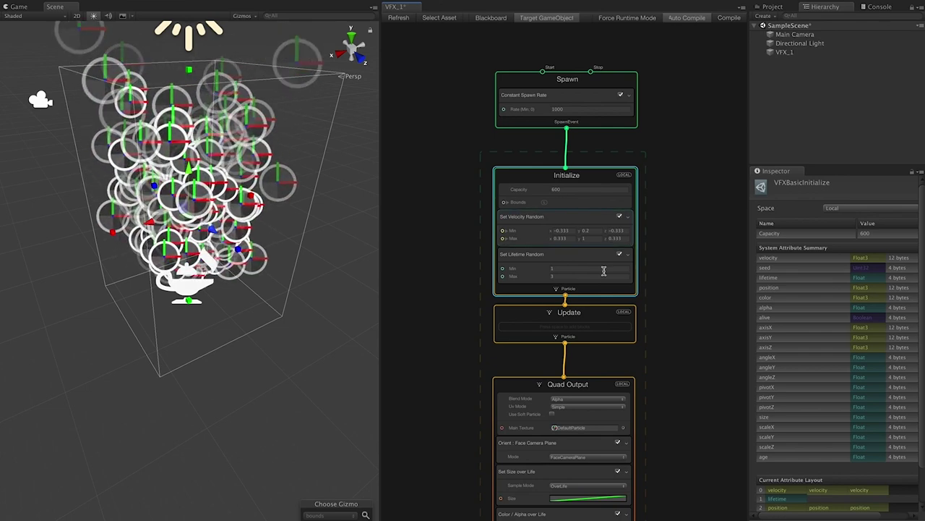
right_click(568, 332)
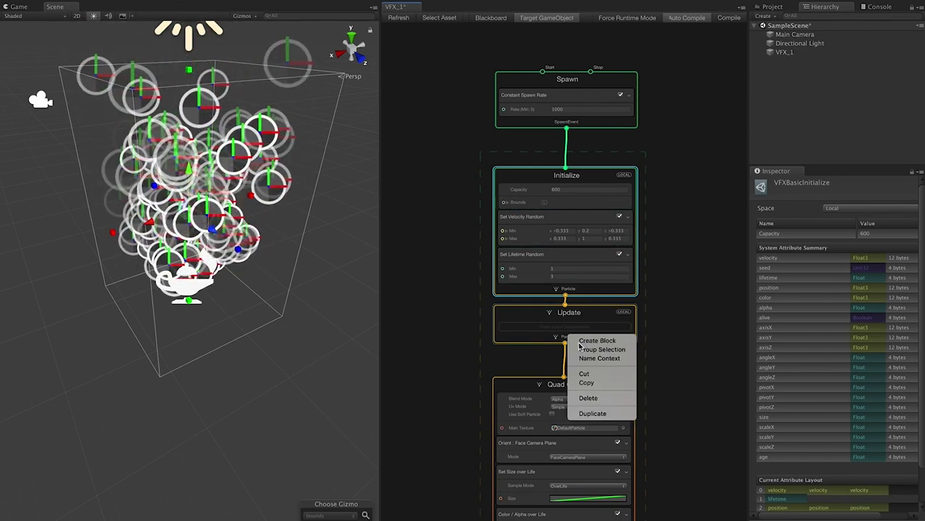
left_click(595, 340)
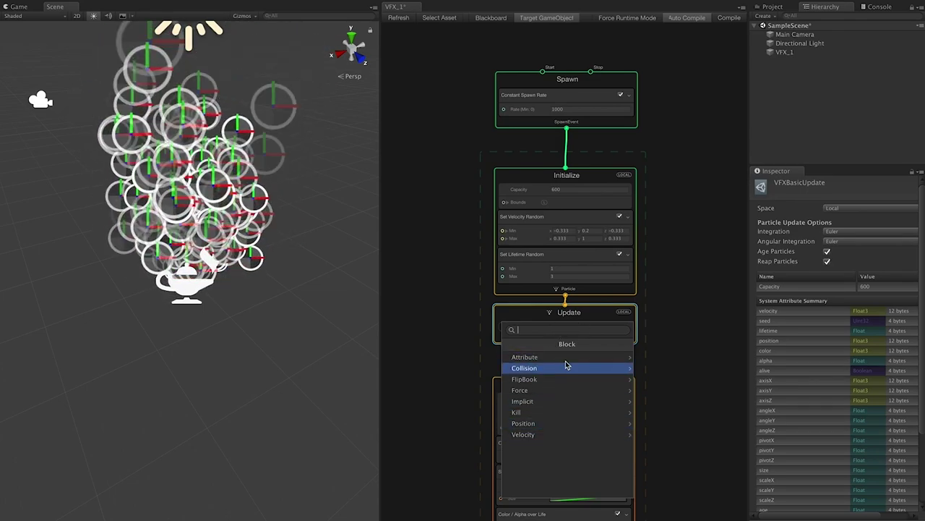
left_click(686, 310)
mouse_move(678, 396)
middle_mouse_down()
mouse_move(692, 250)
mouse_move(670, 383)
middle_mouse_up()
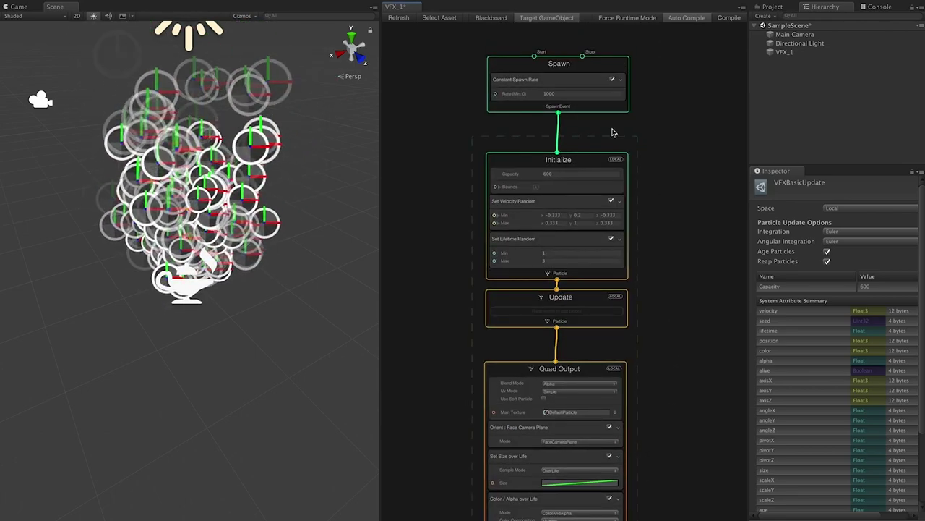
Set the Initialize context's capacity to 900
left_click(556, 94)
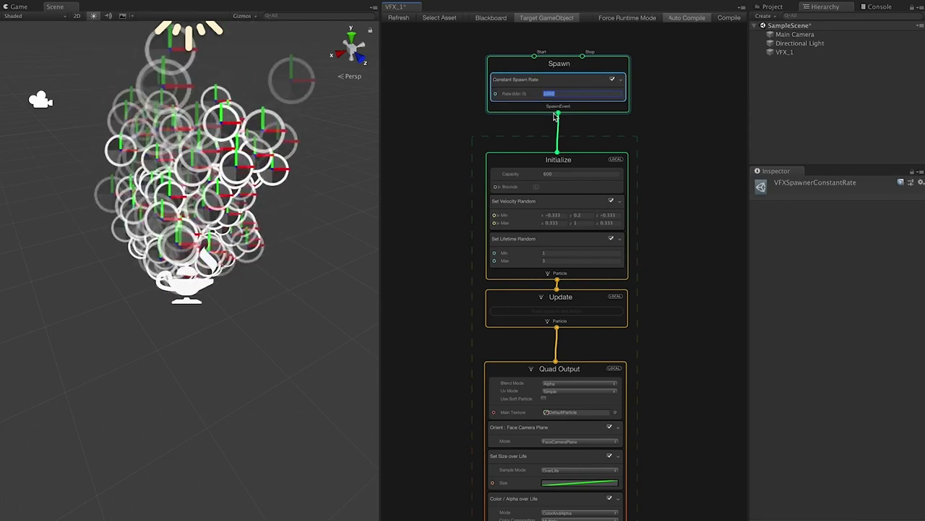
left_click(565, 174)
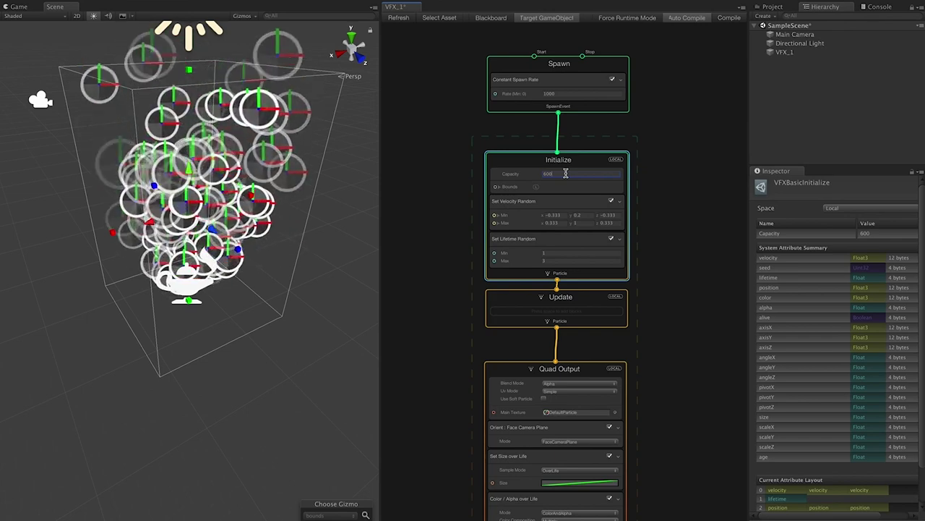
type("900")
key("Return")
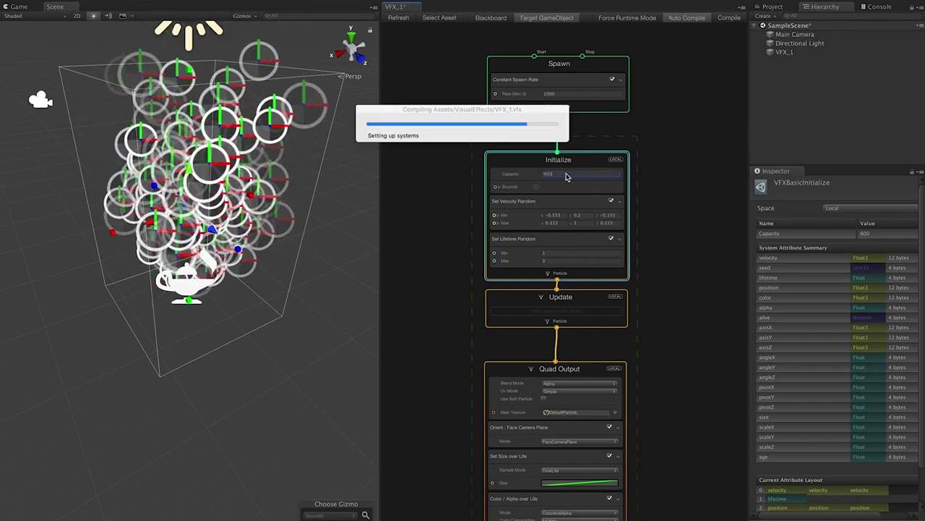
Expand the Initialize bounds, set their size to about 4.36 in X and 4.83 in Y, and undo a trial shift of the centre in X
left_click(498, 188)
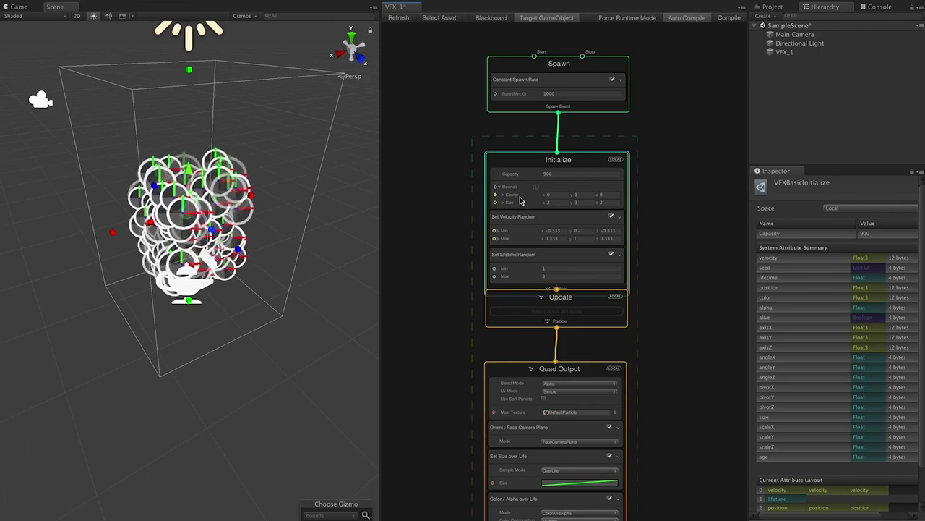
left_click_drag(546, 205, 574, 203)
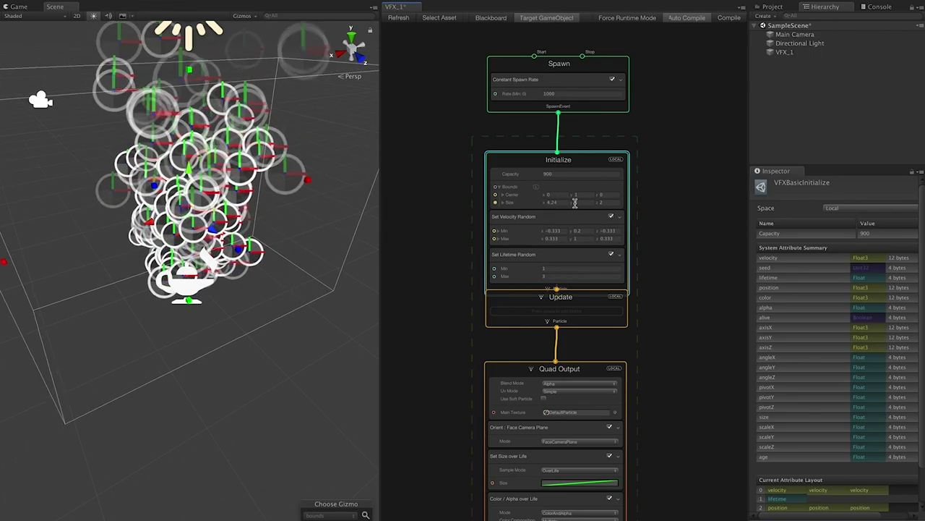
scroll(248, 339, "down", 2)
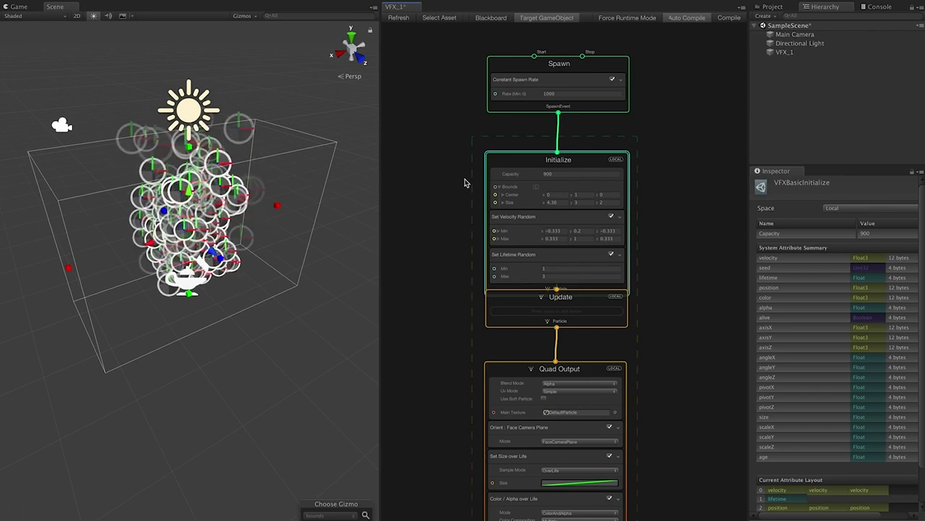
left_click_drag(571, 205, 515, 206)
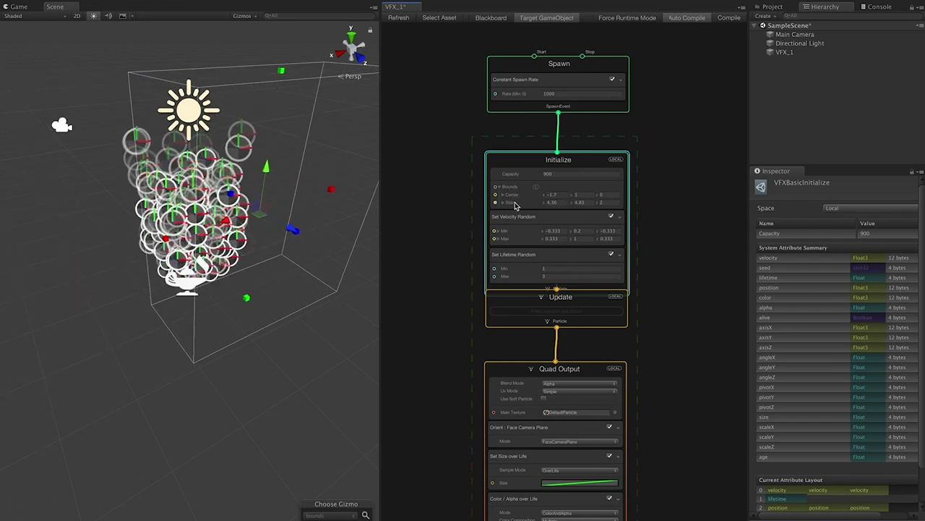
key("ctrl+z")
Pull in the sides of the bounds box in the Scene view to an X size of about 3.62, centred at about X -0.01
left_click_drag(281, 219, 153, 237, "alt")
left_click_drag(67, 248, 94, 262)
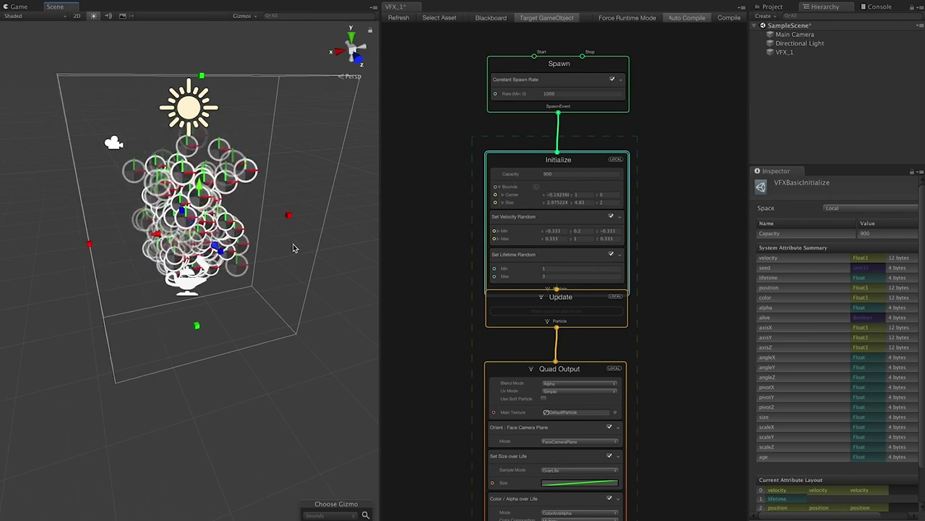
left_click_drag(170, 250, 167, 283, "alt")
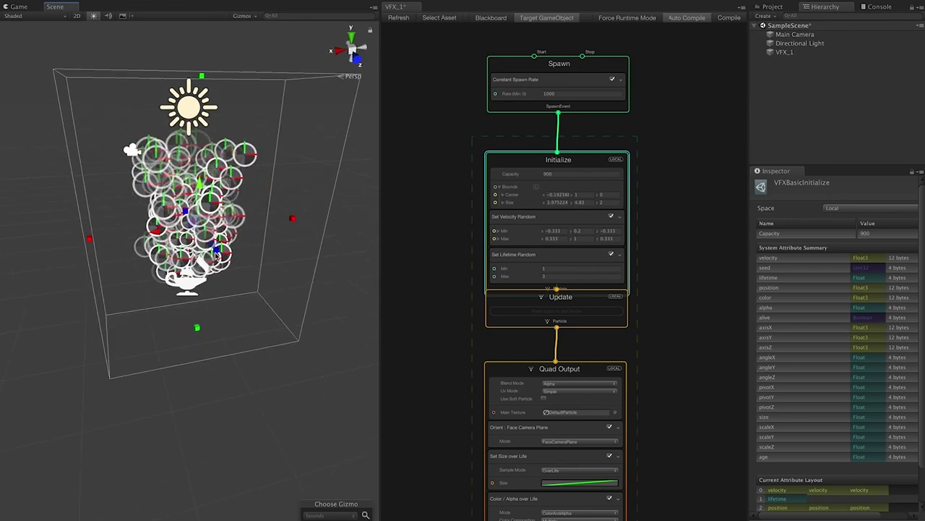
mouse_move(290, 220)
left_mouse_down()
mouse_move(217, 220)
mouse_move(280, 220)
left_mouse_up()
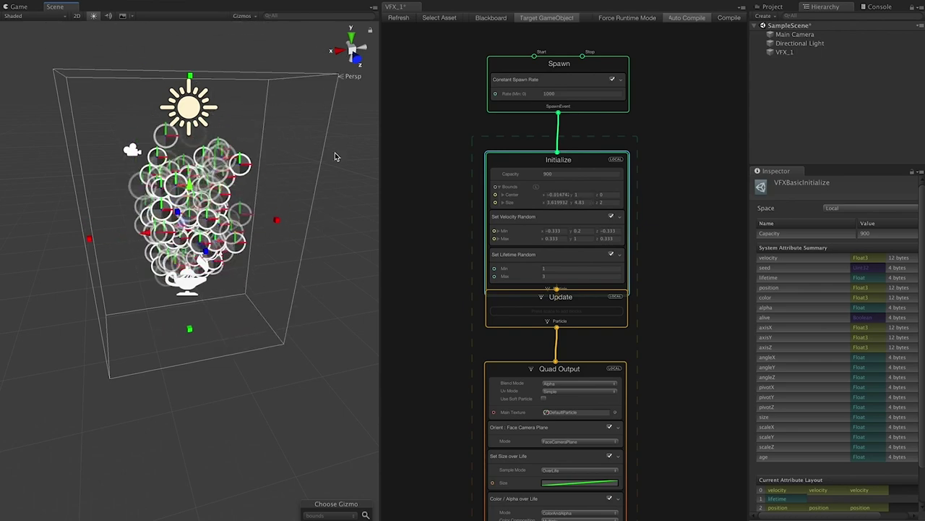
Try minimum velocities of 4.19 in X and 6.16 in Y in Set Velocity Random, and check the particles in the Scene and Game views
left_click(545, 232)
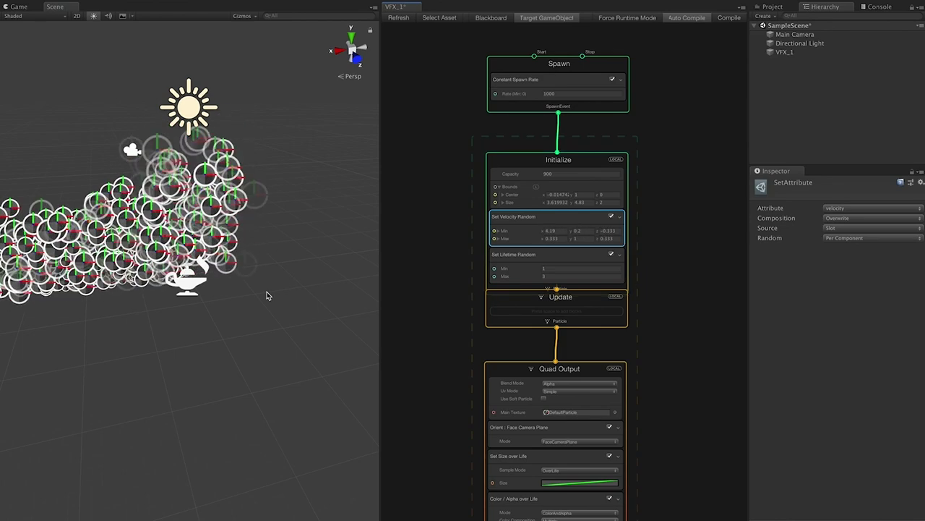
scroll(263, 299, "down", 8)
left_click_drag(263, 300, 263, 246, "alt")
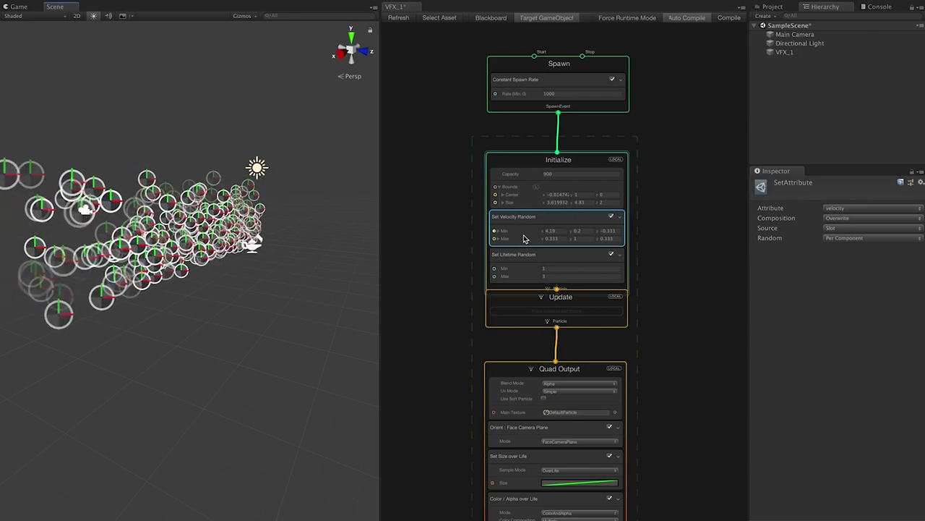
left_click_drag(572, 232, 660, 238)
left_click_drag(347, 221, 243, 354, "alt")
middle_click_drag(243, 318, 232, 379)
left_click(16, 7)
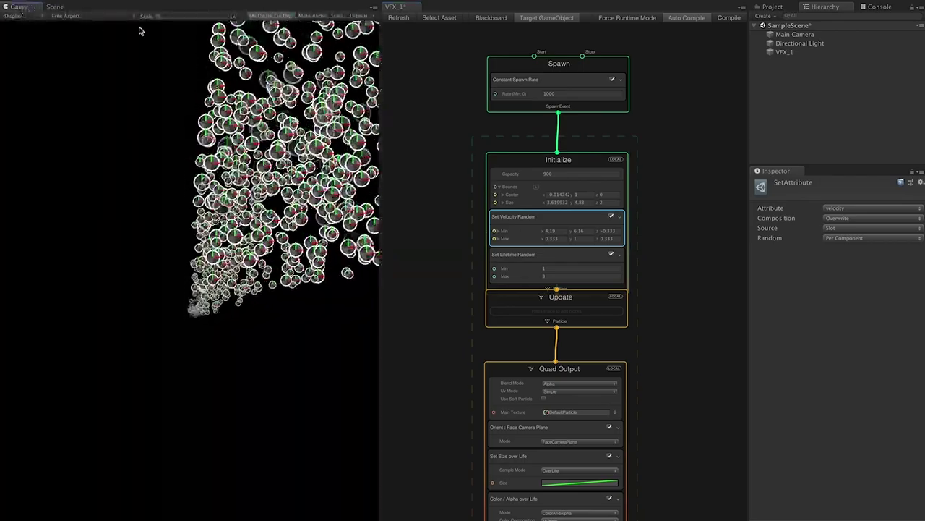
left_click(54, 6)
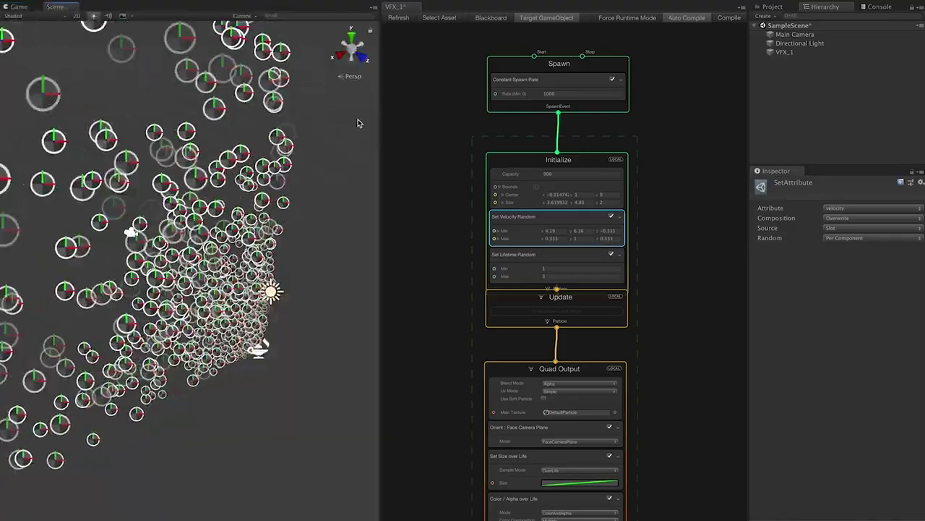
Undo the trial changes to the minimum velocity in Set Velocity Random and view the particles around the bounds box again
key("super+z")
key("super+z")
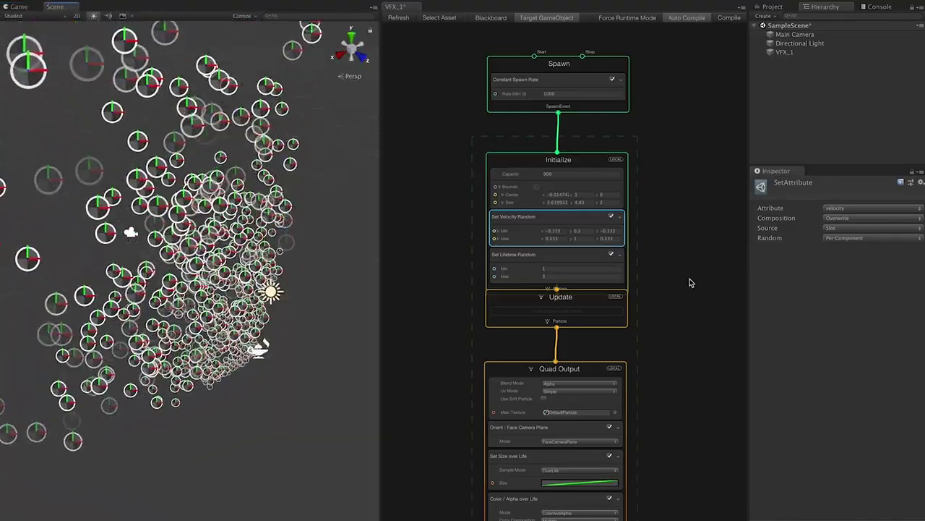
key("super+z")
left_click_drag(322, 347, 264, 321, "alt")
scroll(264, 320, "up", 5)
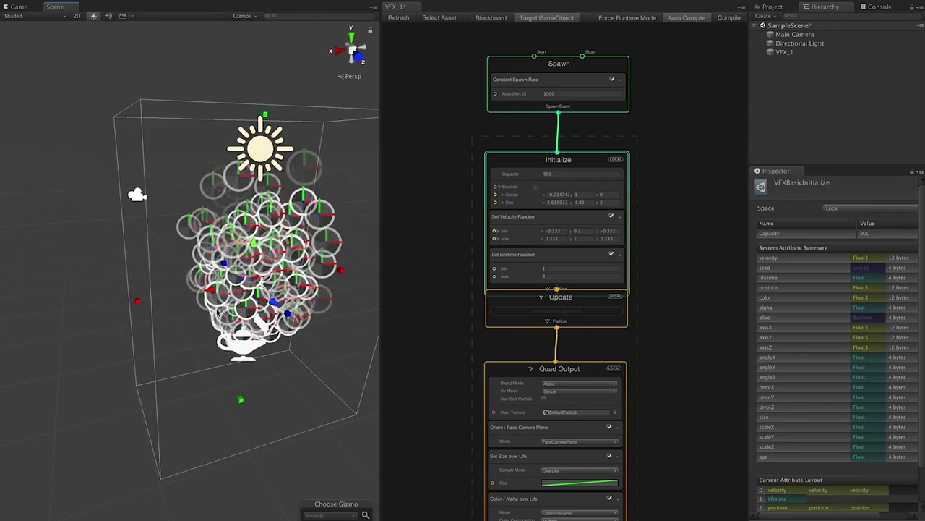
left_click_drag(253, 347, 304, 373, "alt")
middle_click_drag(303, 374, 250, 363)
left_click_drag(250, 363, 316, 326, "alt")
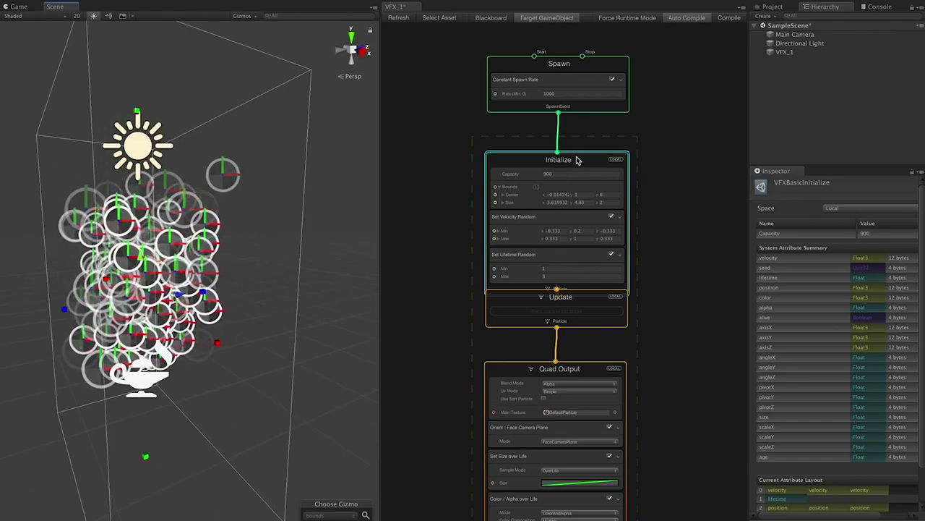
Browse the Collision blocks, add a Position (Circle) block to the Update context, and select it to show its circle in the Scene view
left_click(587, 305)
middle_click_drag(663, 334, 674, 209)
right_click(597, 187)
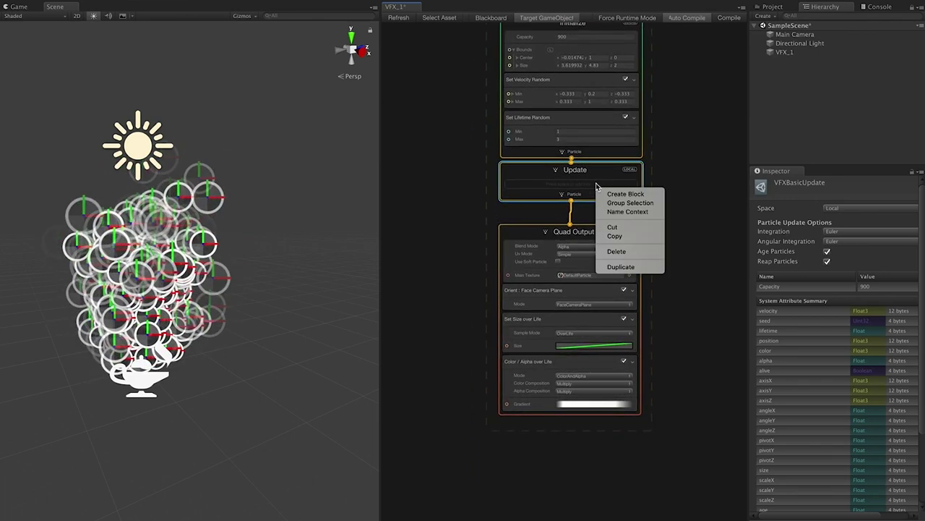
left_click(610, 194)
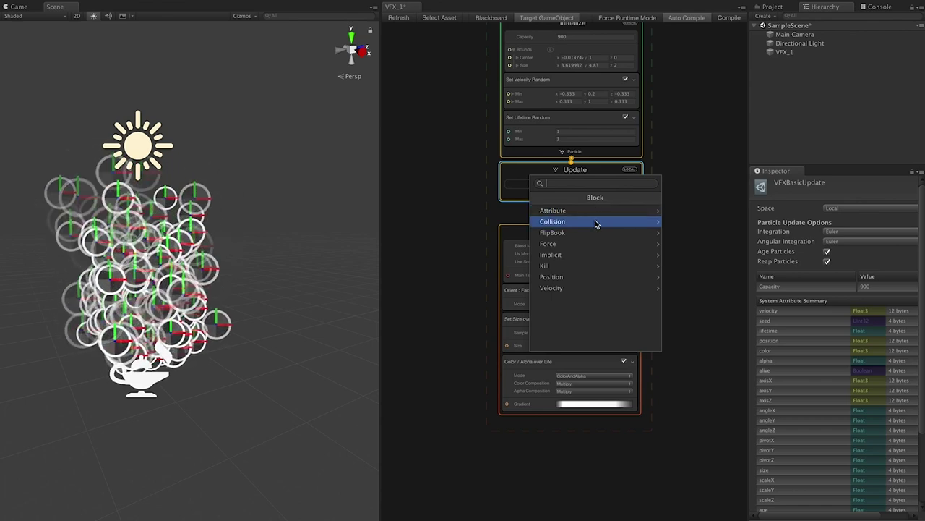
left_click(595, 222)
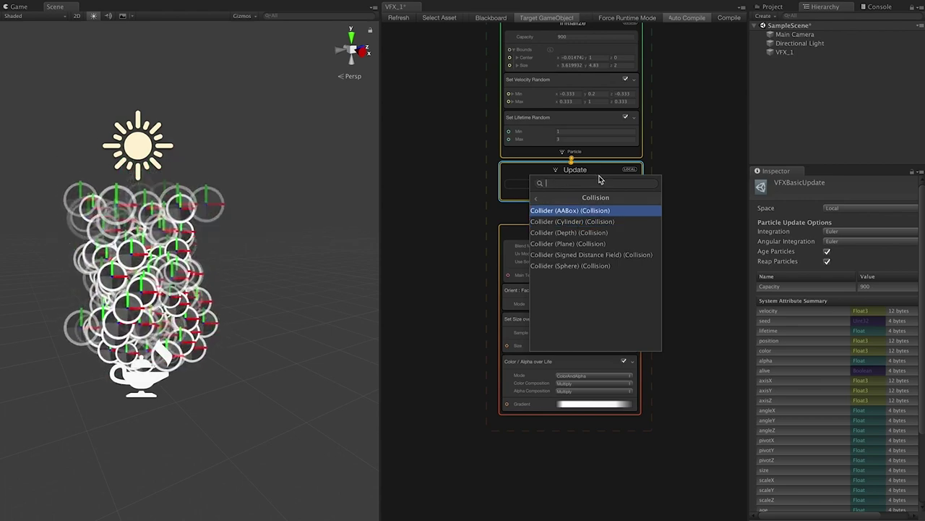
left_click(536, 198)
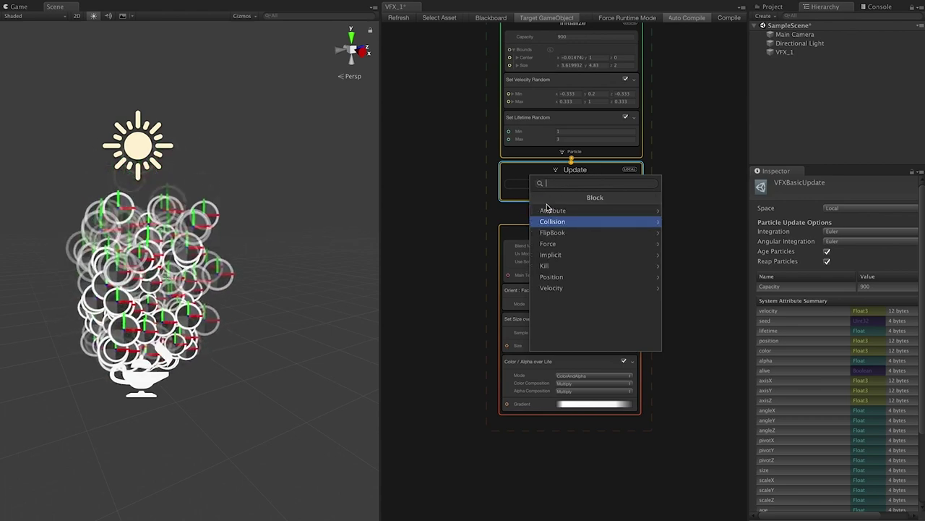
left_click(561, 277)
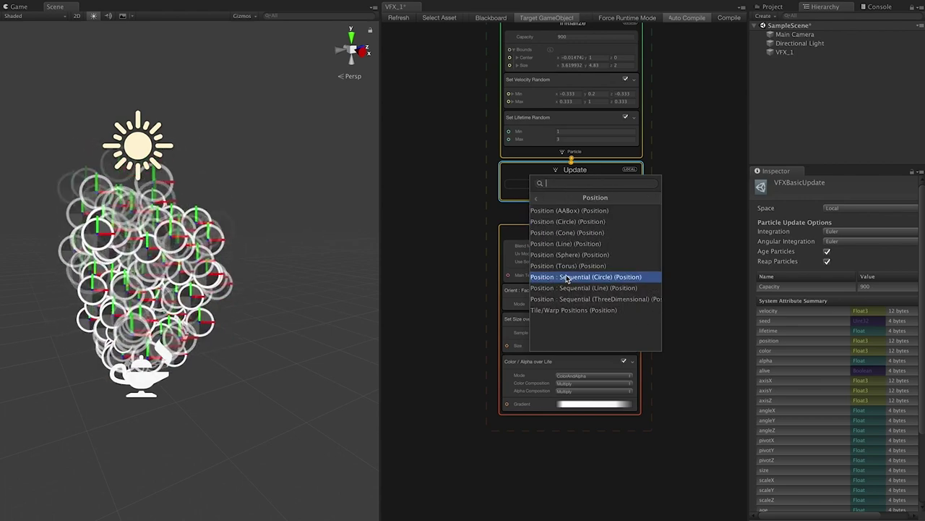
left_click(588, 221)
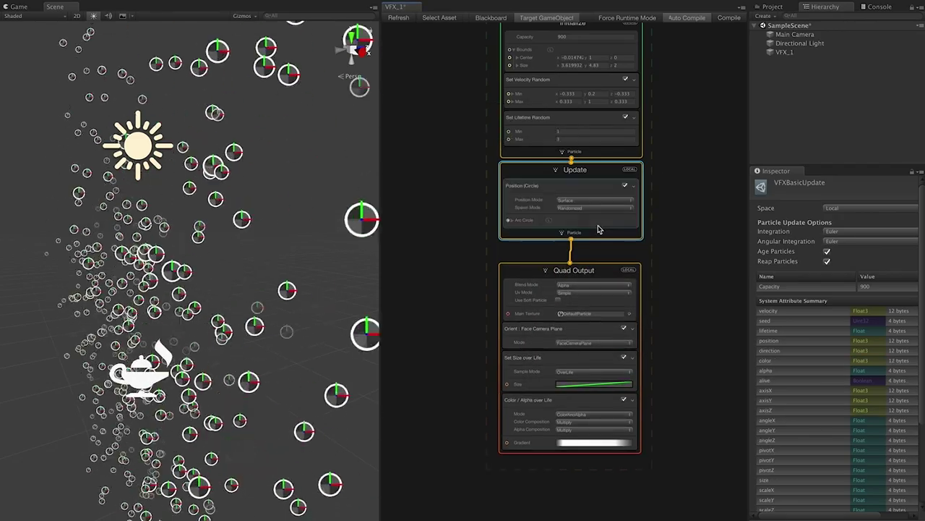
left_click_drag(279, 320, 113, 319, "alt")
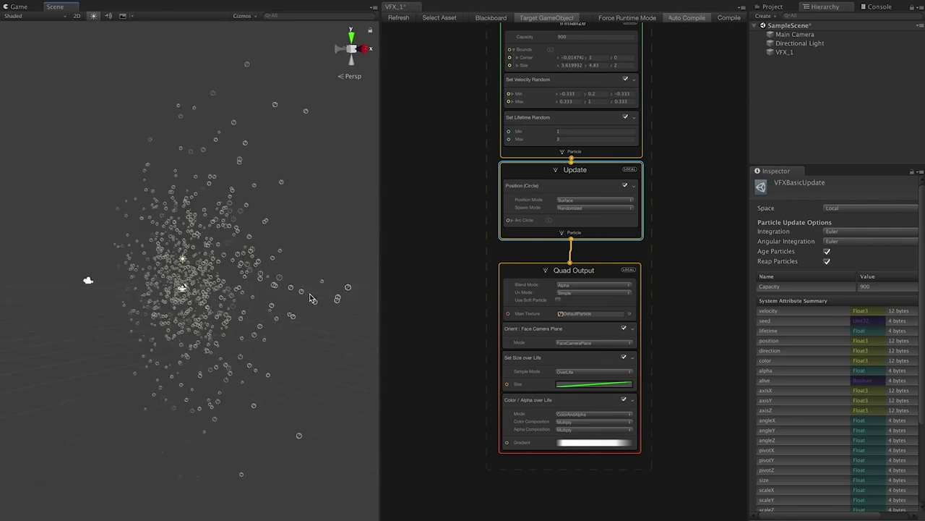
left_click(571, 201)
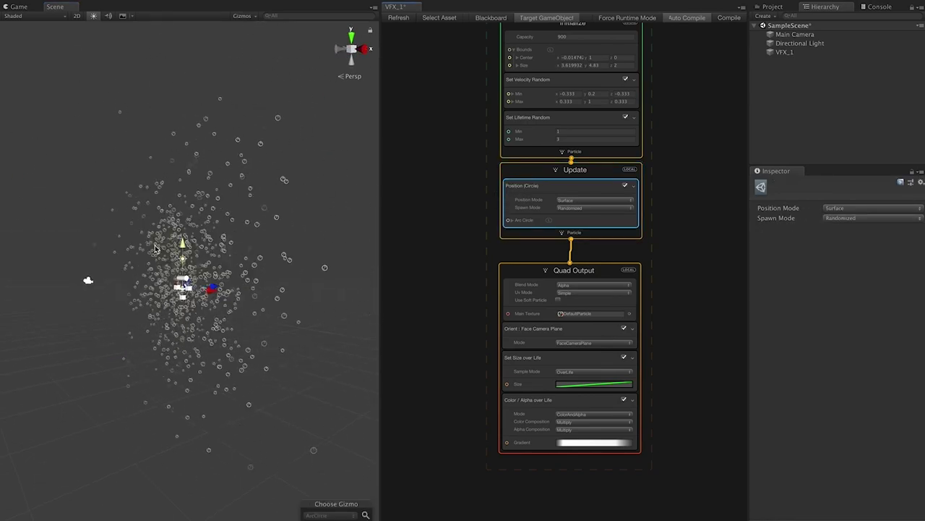
scroll(149, 322, "up", 5)
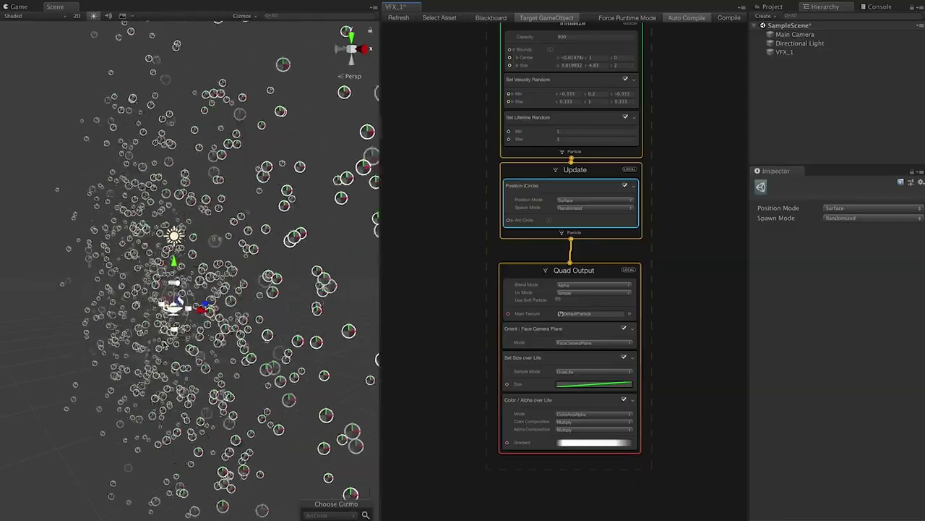
Set the Initialize context's capacity to 100
key("f")
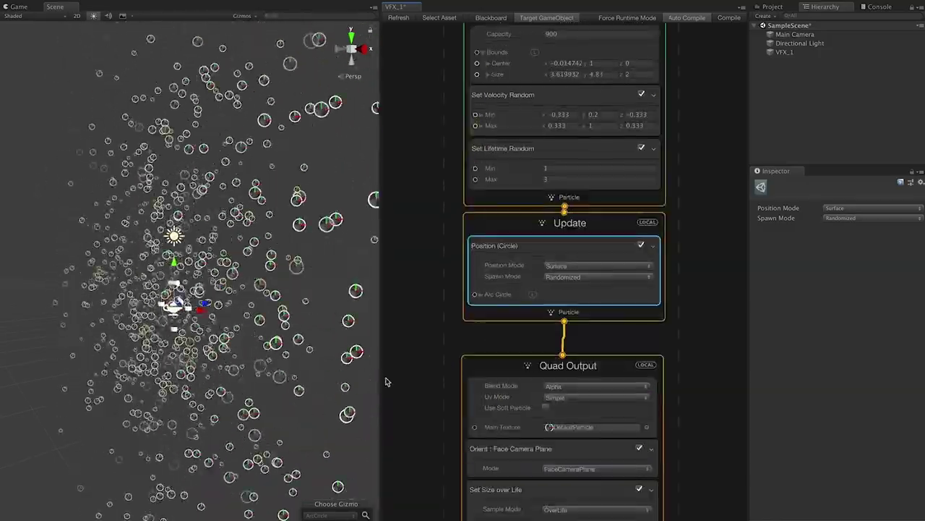
middle_click_drag(708, 194, 691, 378)
middle_click_drag(689, 241, 689, 287)
left_click(551, 264)
left_click_drag(533, 263, 497, 266)
type("100")
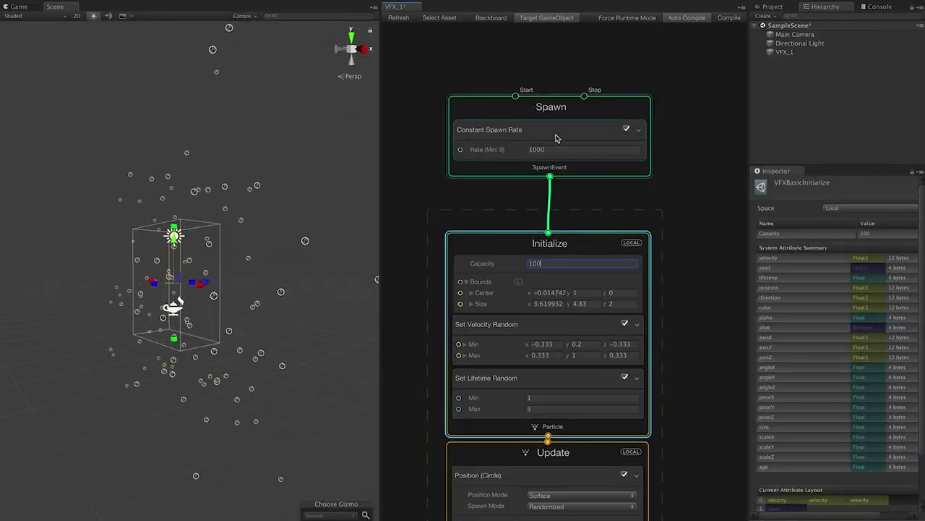
Set the Spawn context's constant spawn rate to 200
left_click(527, 149)
left_click(494, 149)
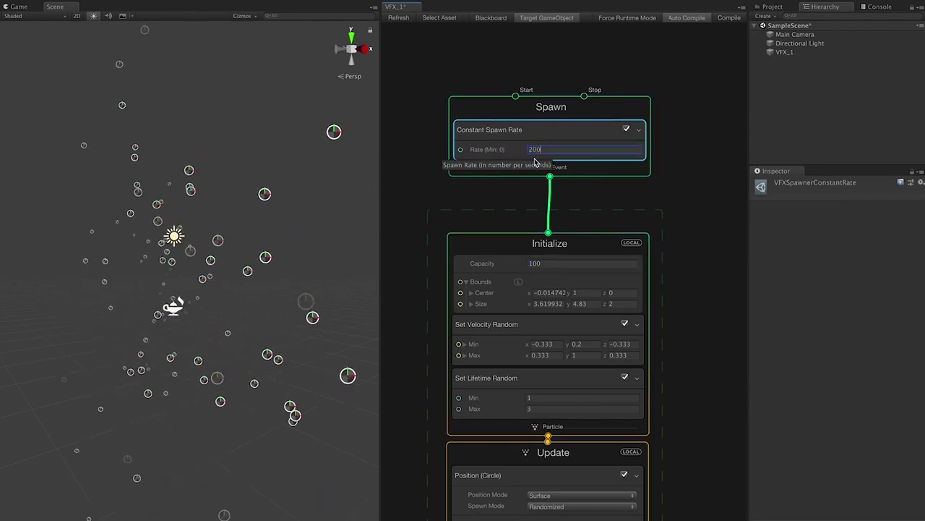
left_click(560, 265)
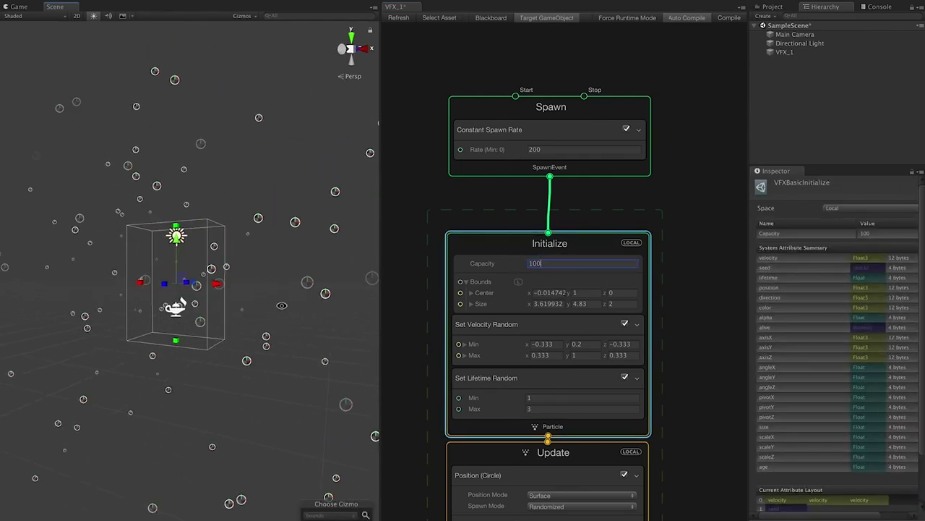
Enlarge the Position (Circle) block's circle with its Scene view handle, and delete the block from the Update context
middle_click_drag(705, 397, 704, 191)
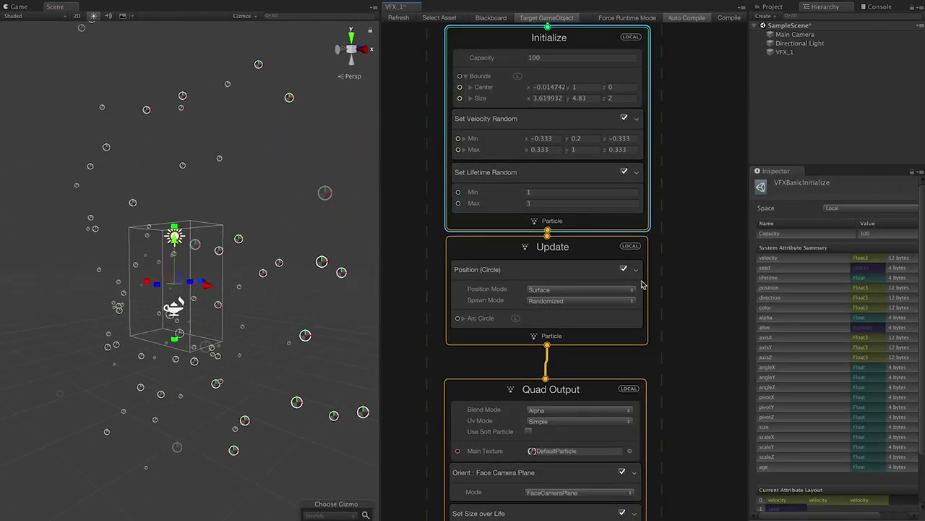
left_click(607, 282)
left_click_drag(278, 279, 272, 279, "alt")
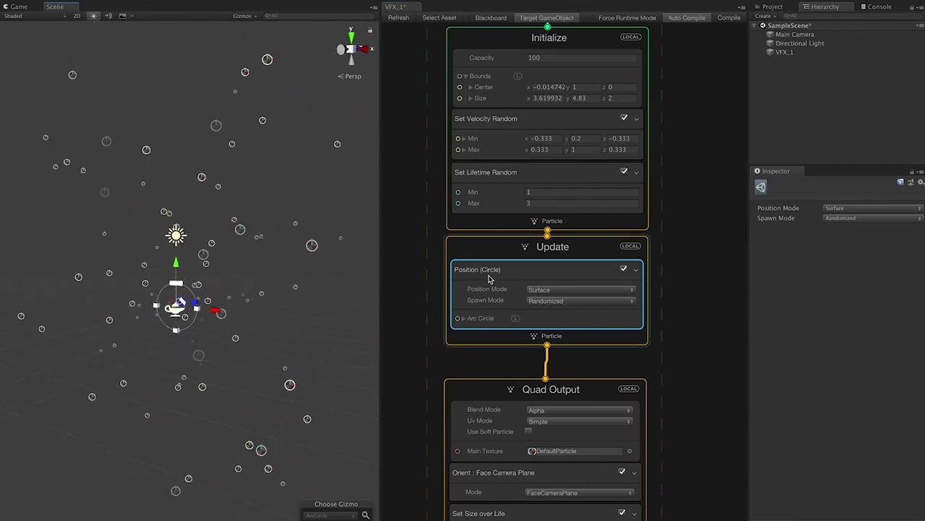
left_click_drag(174, 329, 177, 407)
left_click_drag(186, 327, 254, 355, "alt")
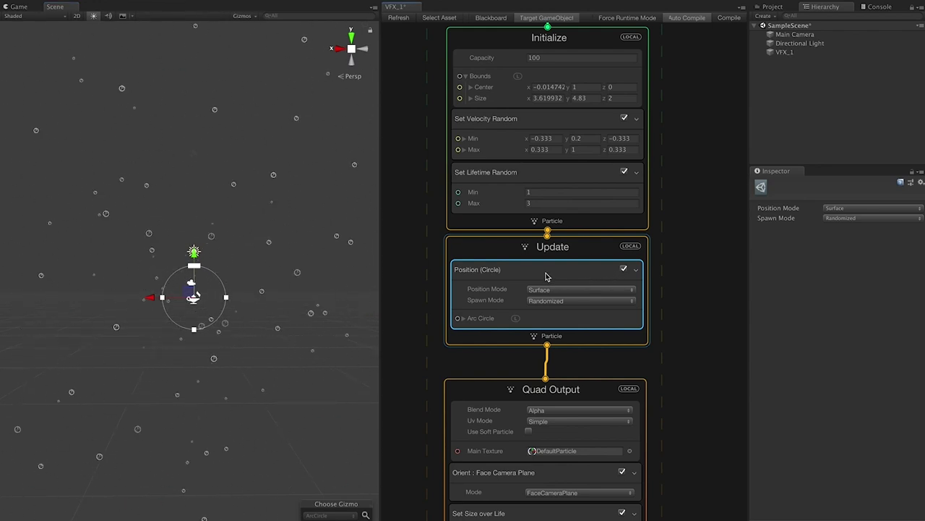
key("ctrl+s")
key("Delete")
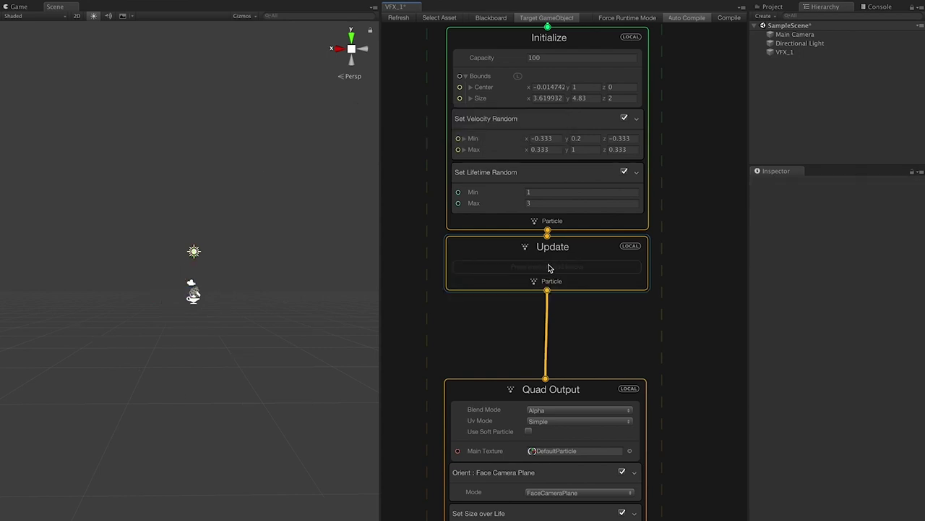
right_click(549, 269)
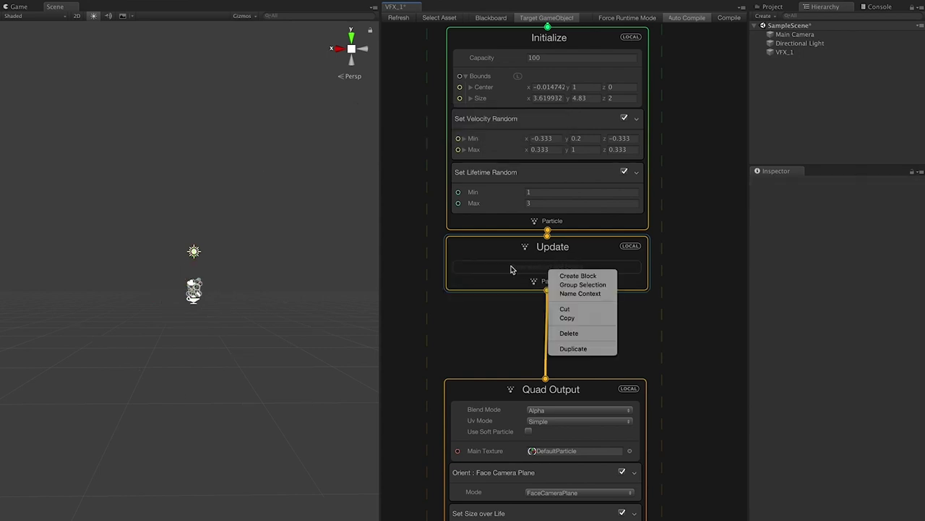
left_click(562, 284)
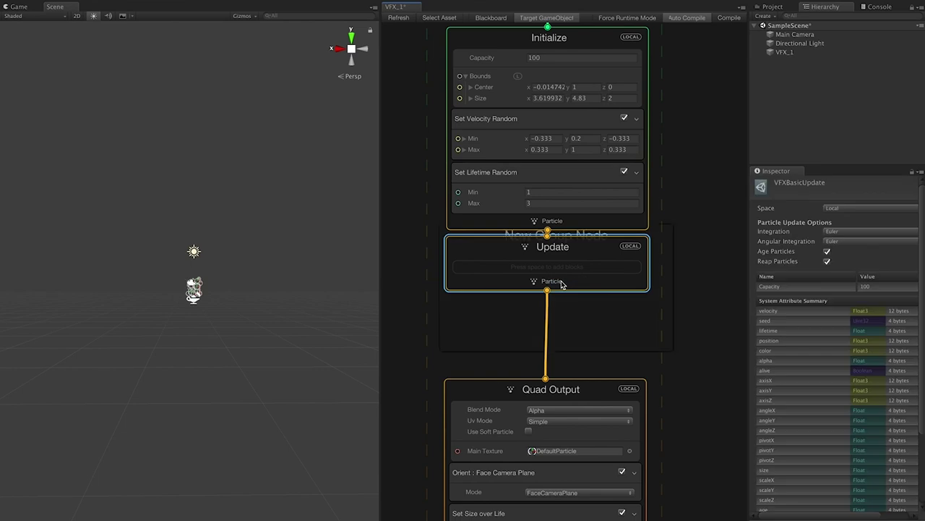
key("super+z")
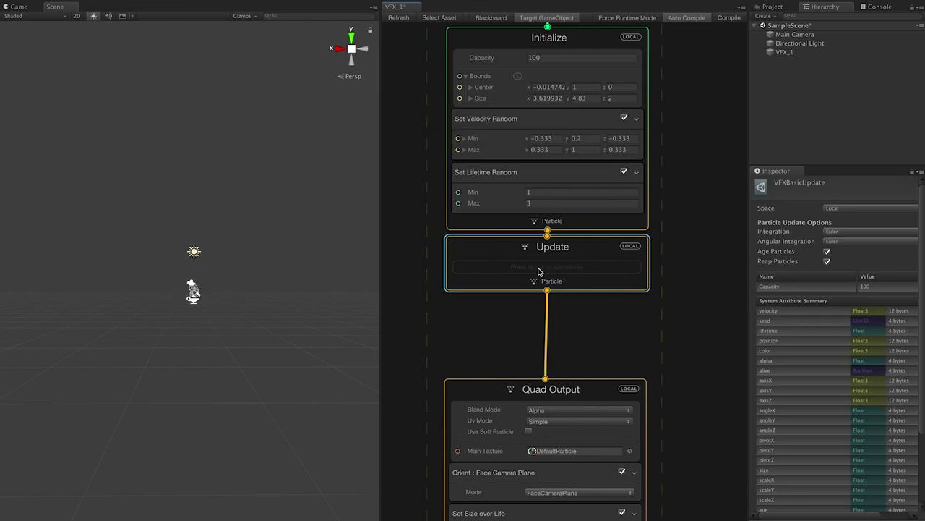
Add a Position (Line) block to the Update context and look along the resulting line of particles in the Scene view
right_click(538, 272)
left_click(548, 279)
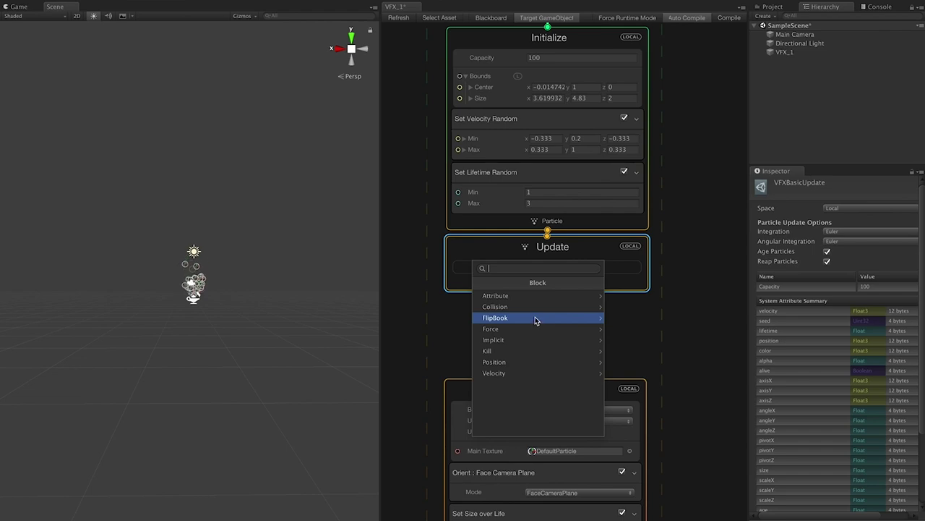
left_click(519, 362)
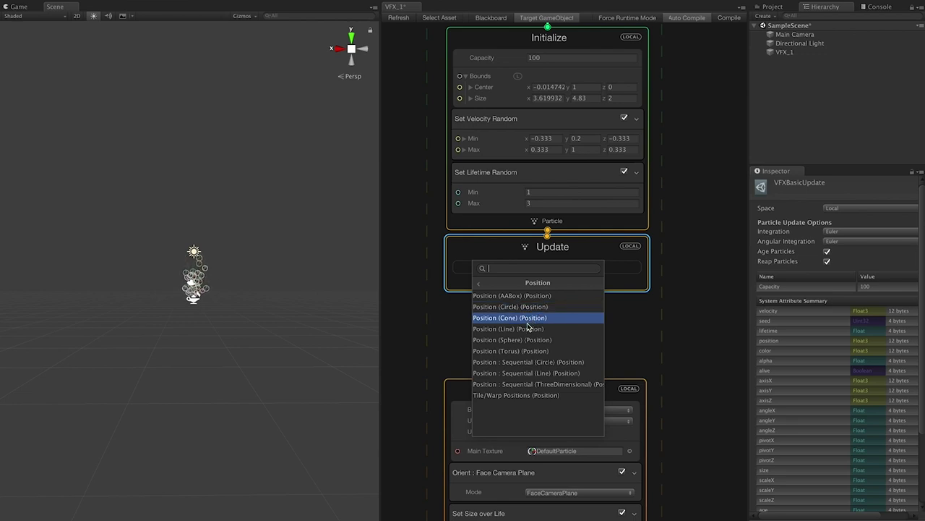
left_click(526, 328)
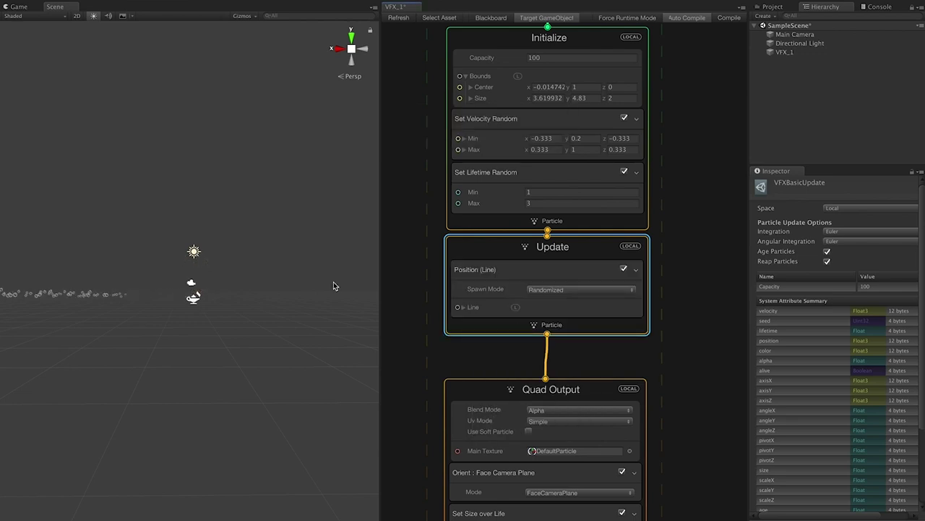
left_click_drag(291, 301, 271, 295, "alt")
scroll(277, 305, "down", 3)
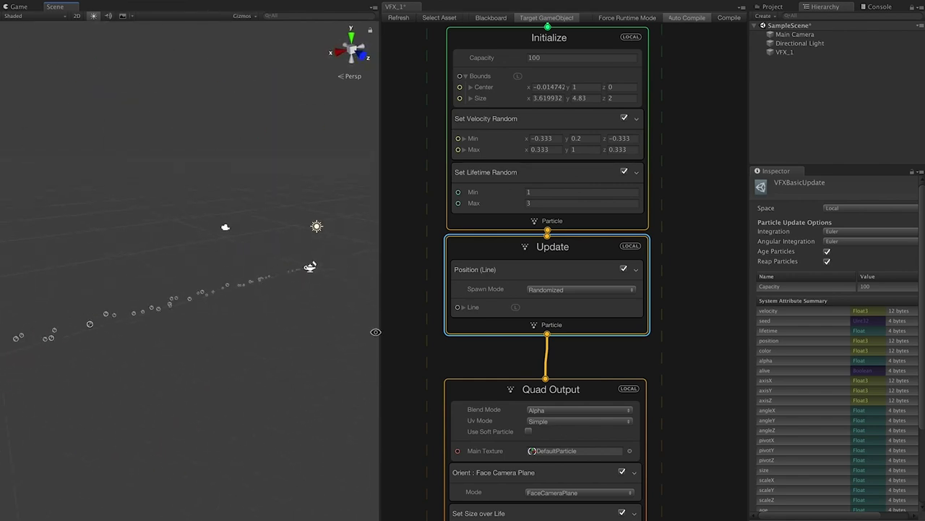
Expand the Line settings, set the start point's Y to 2, and move the end point to about 2.70 in X in the Scene view
left_click(465, 307)
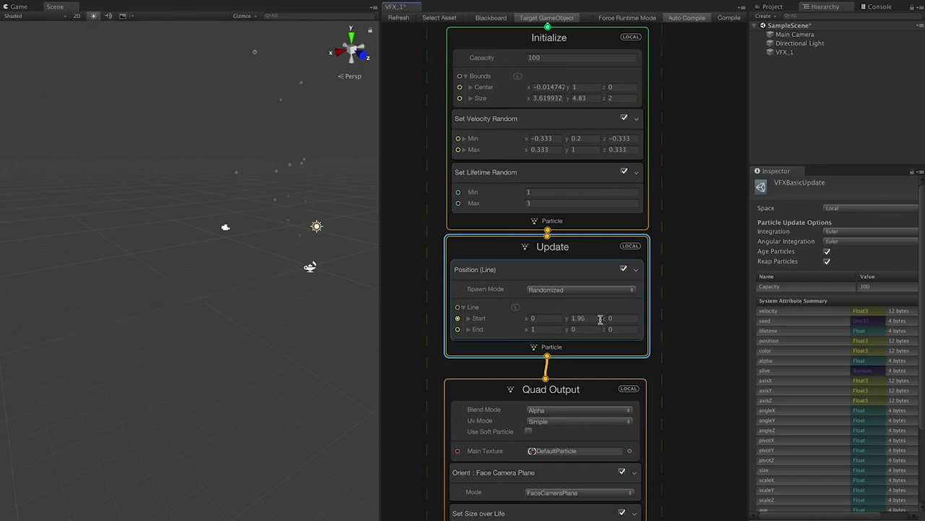
left_click(594, 316)
type("2")
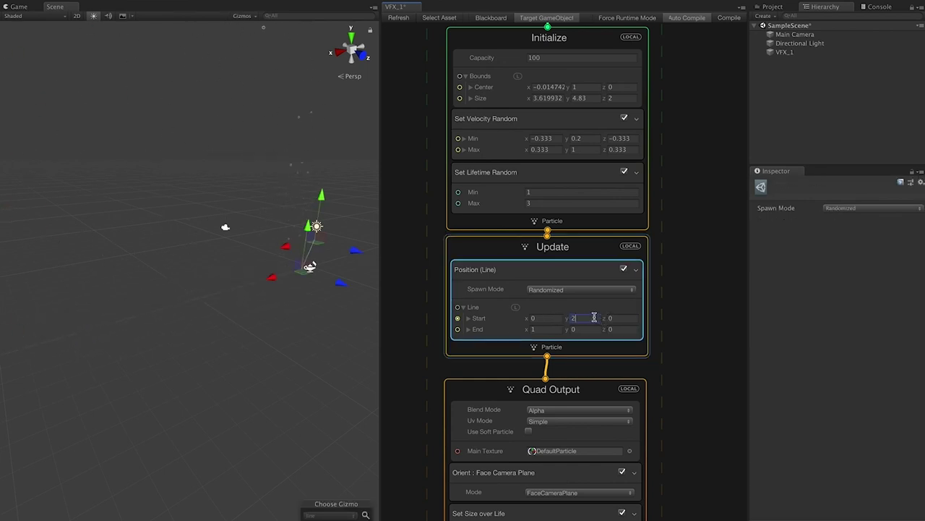
left_click_drag(295, 276, 160, 263, "alt")
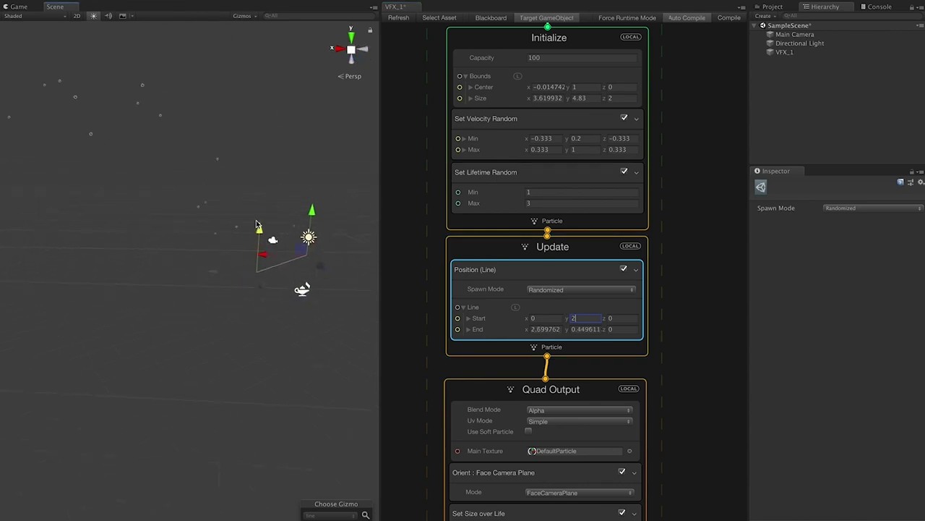
left_click_drag(220, 356, 242, 369, "alt")
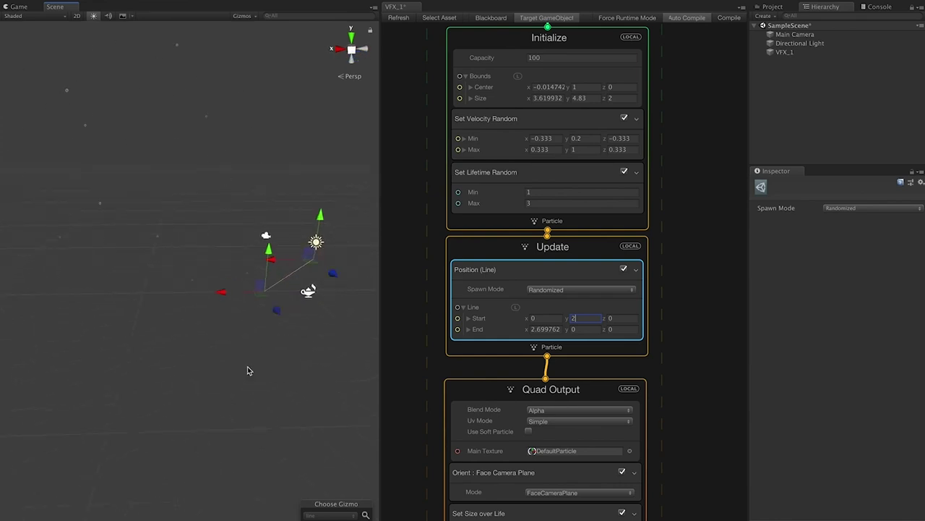
Delete the Position (Line) block from the Update context
left_click(528, 326)
left_click(599, 269)
key("Delete")
left_click(412, 173)
Select the VFX_1 object and frame its particles in the Scene view, with the Quad Output context in view
left_click(778, 54)
key("f")
scroll(308, 296, "up", 10)
left_click_drag(192, 315, 269, 318, "alt")
middle_click_drag(268, 318, 310, 327)
middle_click_drag(663, 349, 667, 207)
middle_click_drag(680, 335, 679, 258)
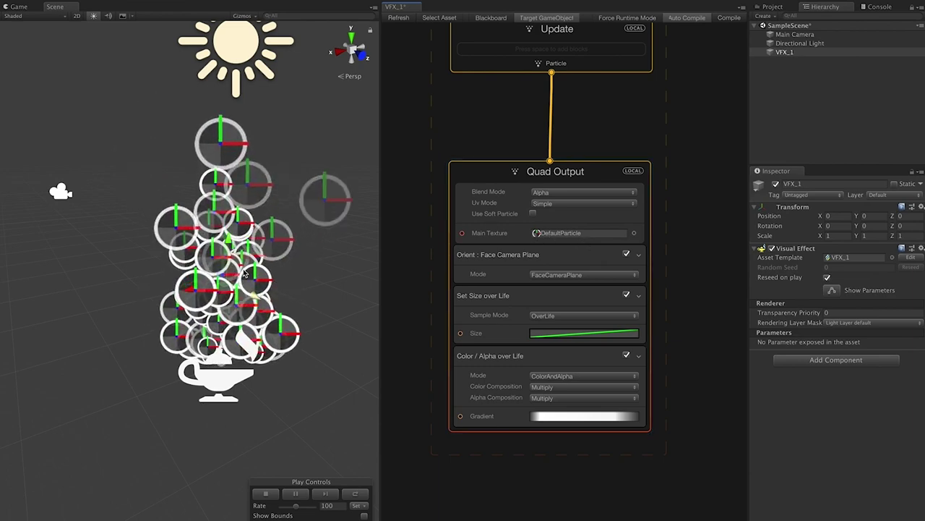
Set the Quad Output's main texture to Default-Particle
left_click(632, 235)
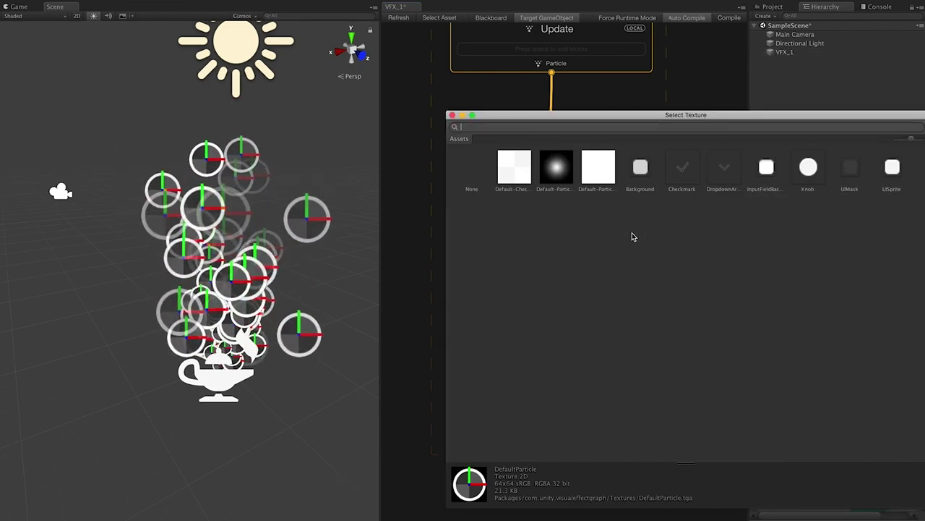
left_click(567, 178)
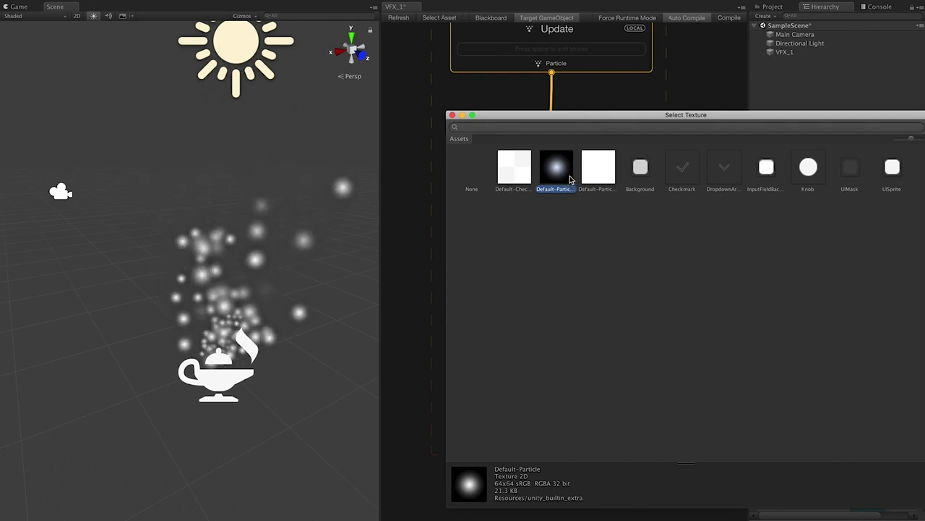
double_click(570, 178)
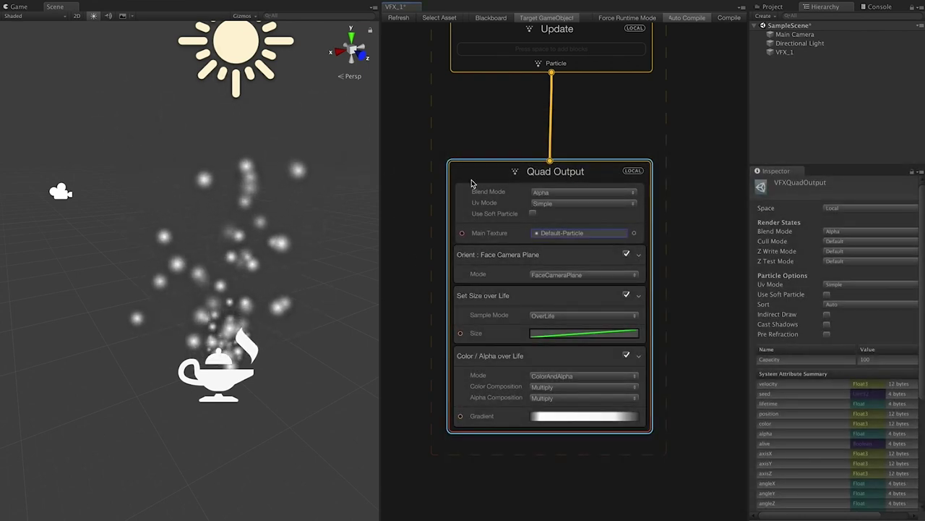
Try the Additive blend mode on the Quad Output and return it to Alpha
left_click(587, 193)
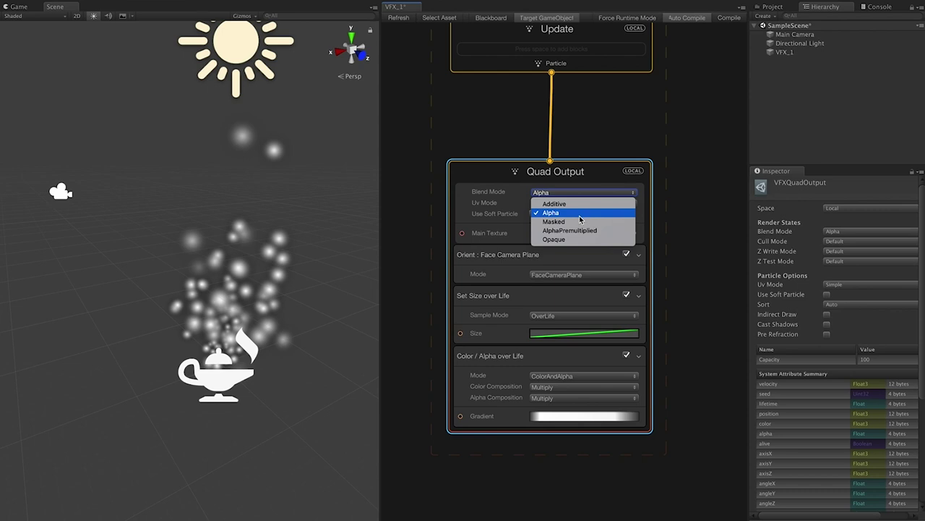
left_click(584, 205)
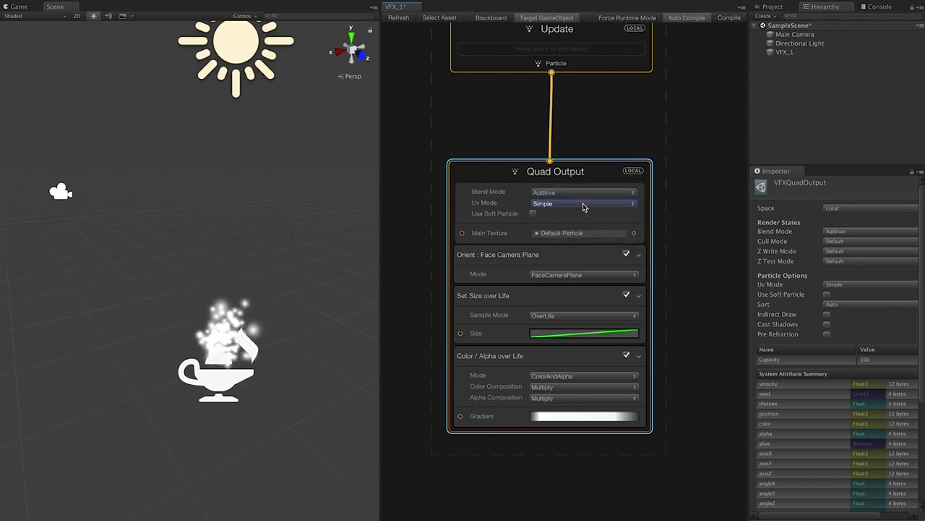
left_click(564, 193)
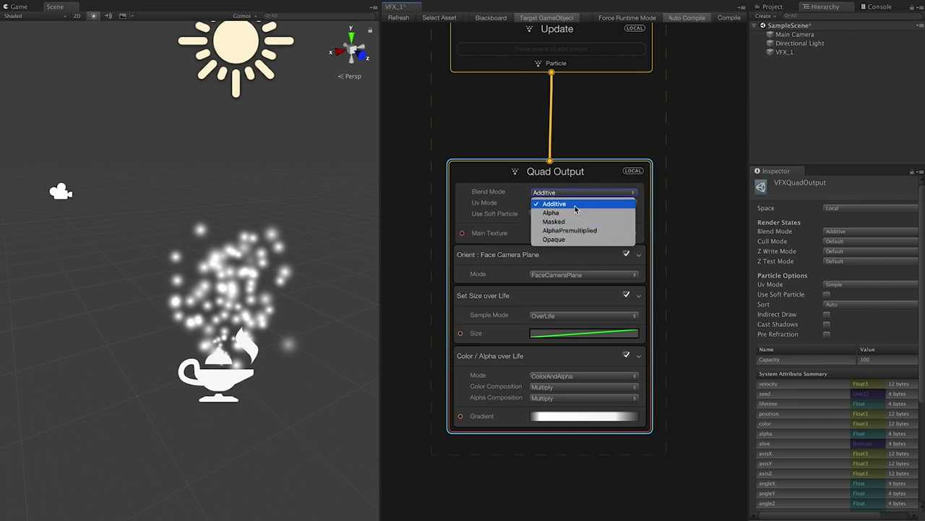
left_click(572, 213)
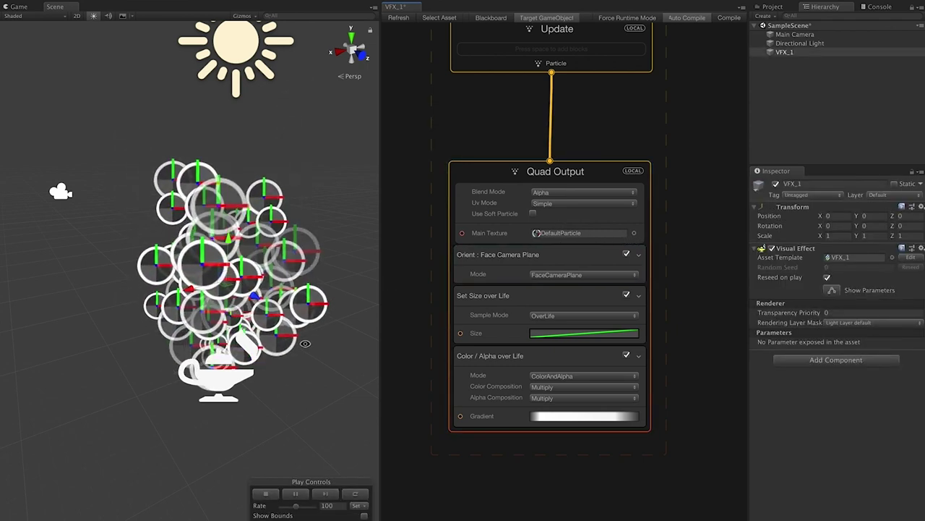
Set the mode of the Quad Output's Orient block to AlongVelocity and check how the particles are oriented
left_click_drag(304, 343, 269, 348, "alt")
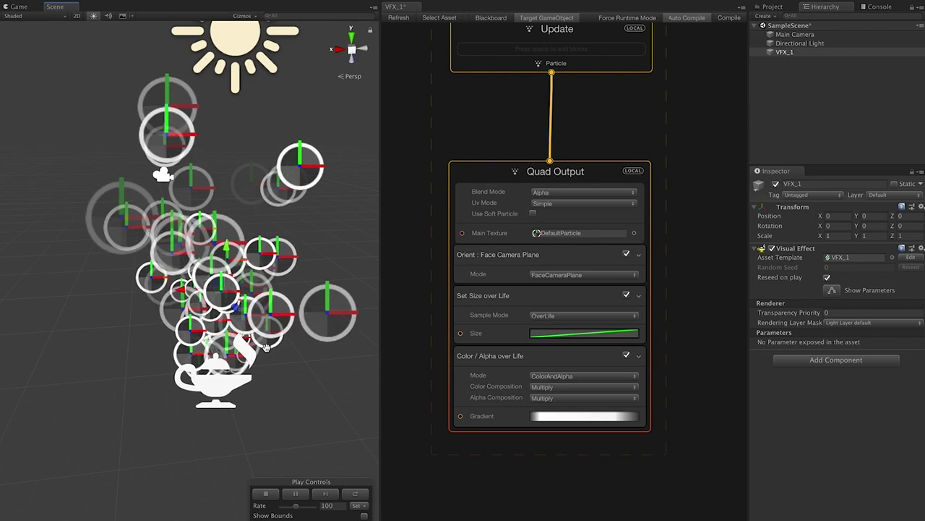
left_click(517, 279)
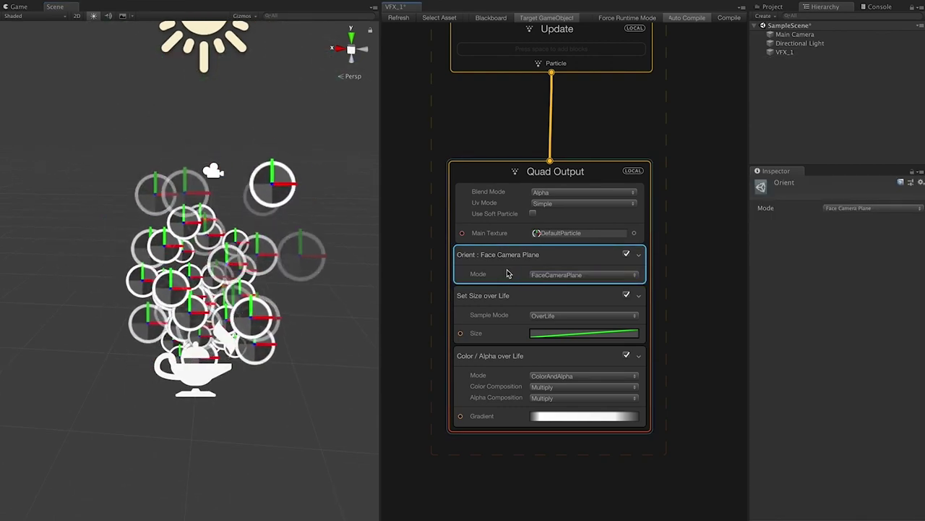
left_click(554, 275)
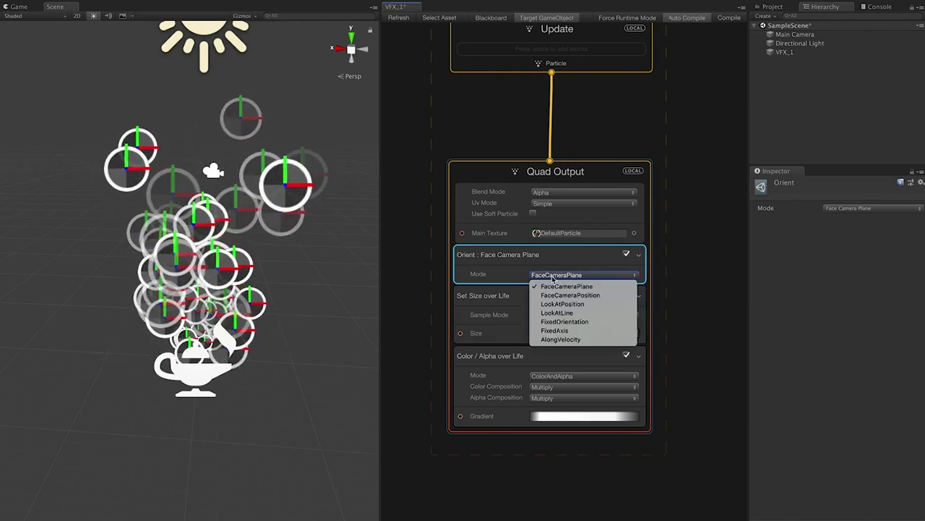
left_click(557, 339)
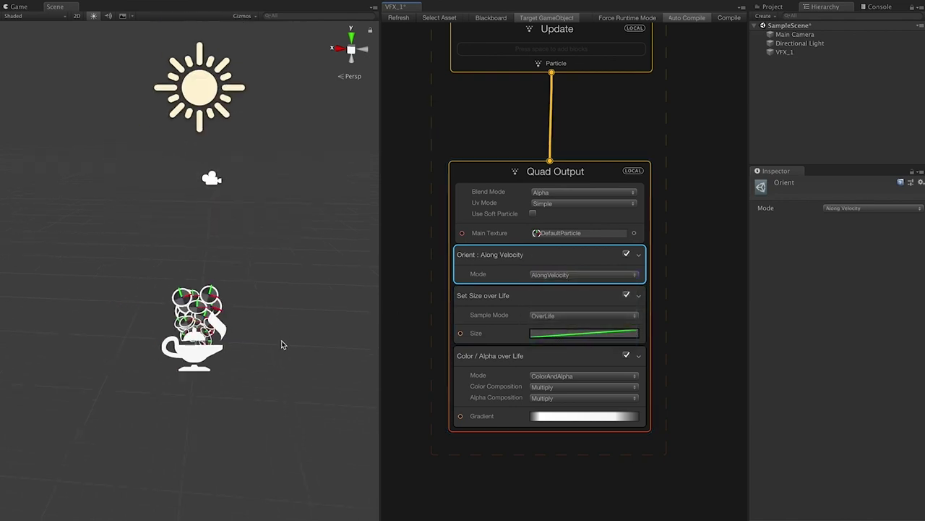
scroll(281, 345, "up", 2)
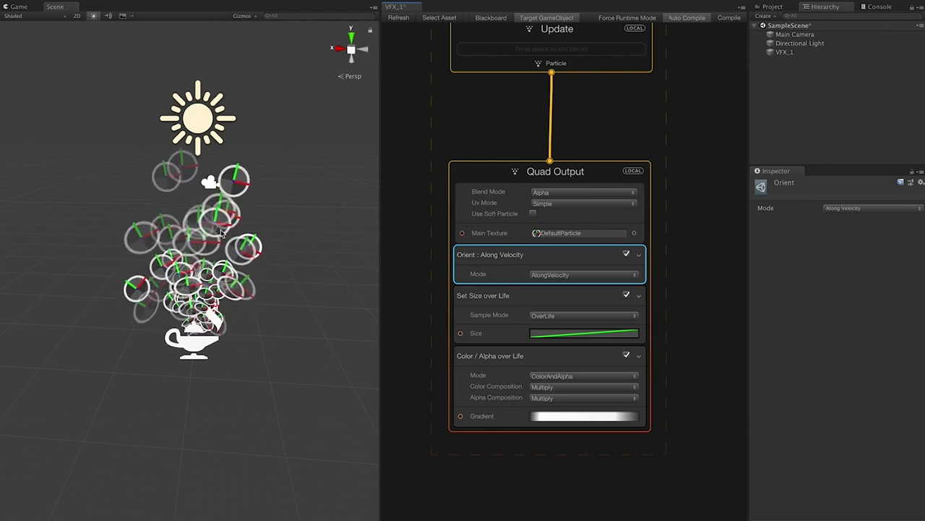
left_click(567, 275)
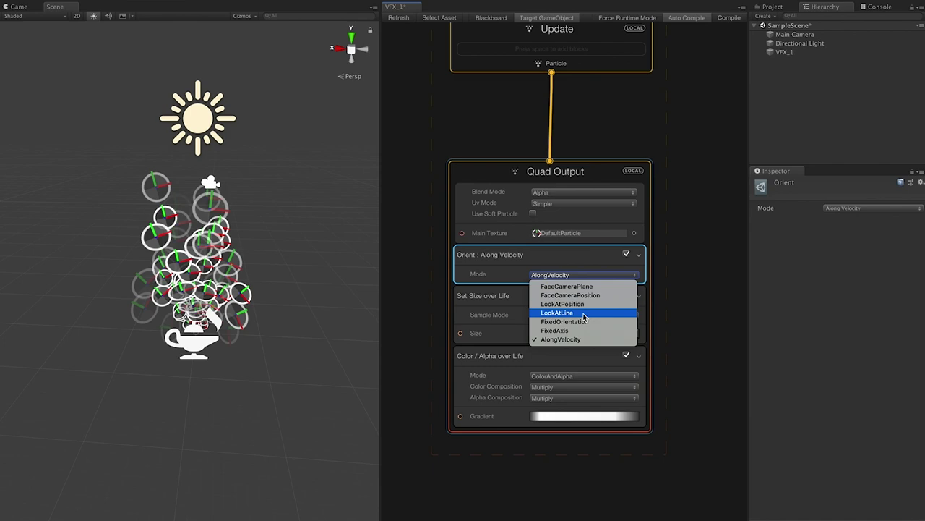
left_click(673, 305)
Raise the end of the Set Size over Life curve and apply the preset that rises slowly at first
left_click(481, 297)
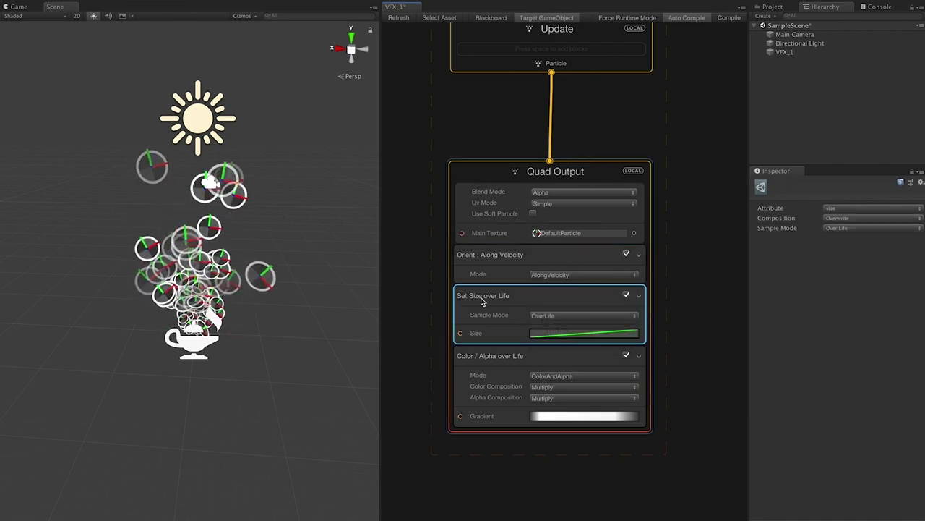
left_click(564, 338)
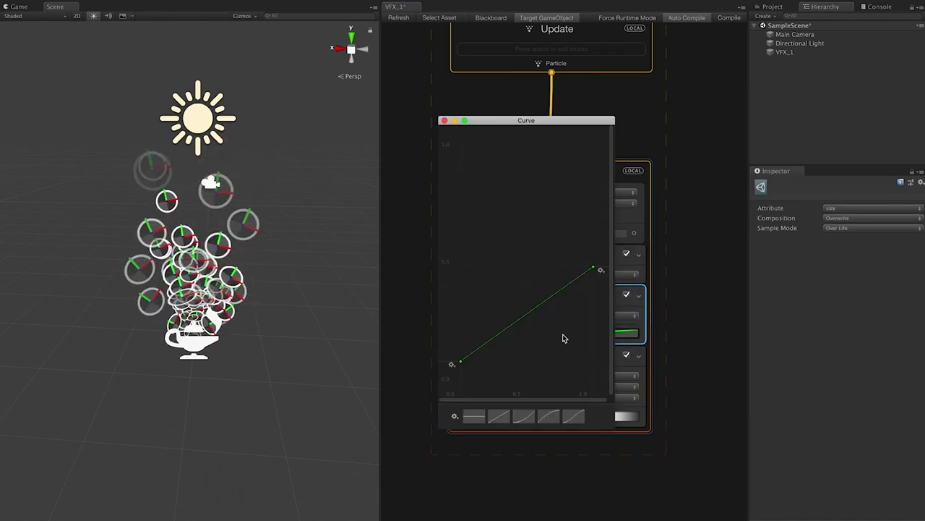
left_click_drag(593, 270, 569, 165)
left_click(522, 415)
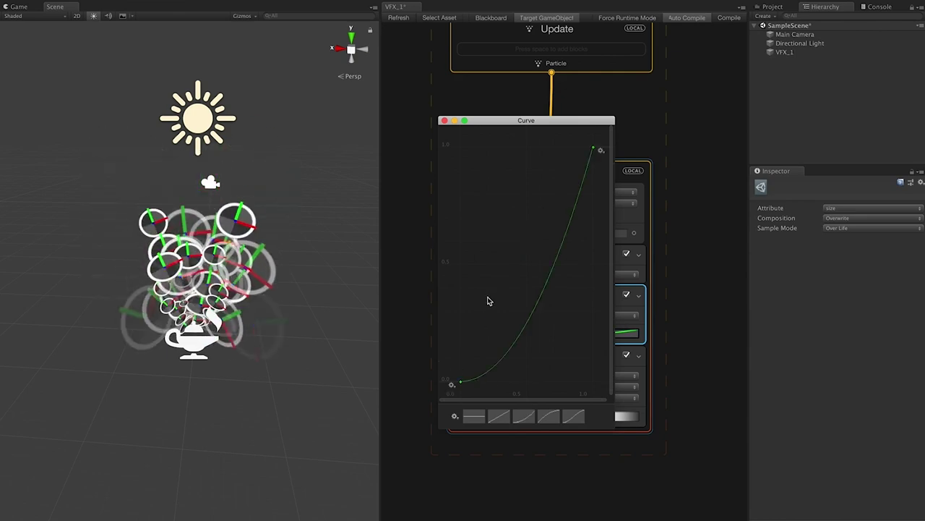
Reshape the size curve to fall from about 1.0 to near 0, and check the effect in the Game view
left_click_drag(461, 381, 459, 143)
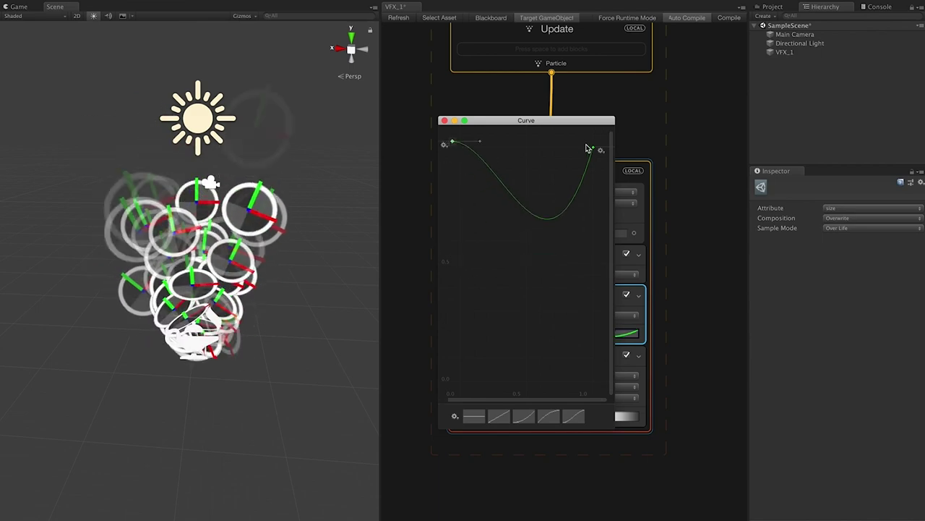
left_click_drag(593, 148, 599, 389)
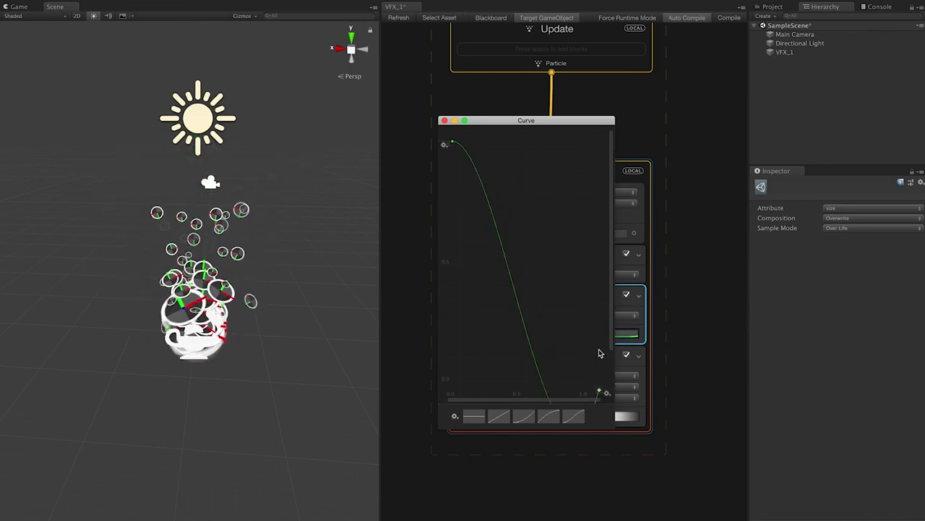
left_click(445, 120)
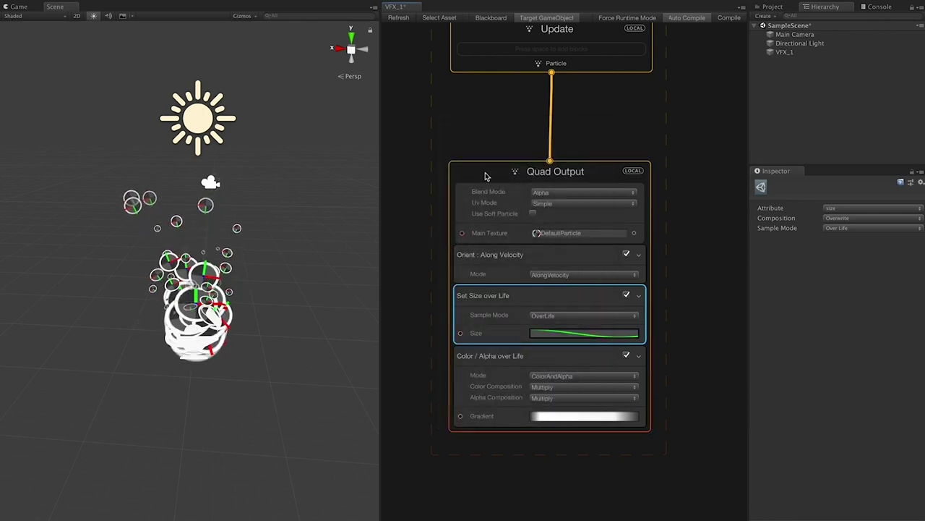
left_click(18, 6)
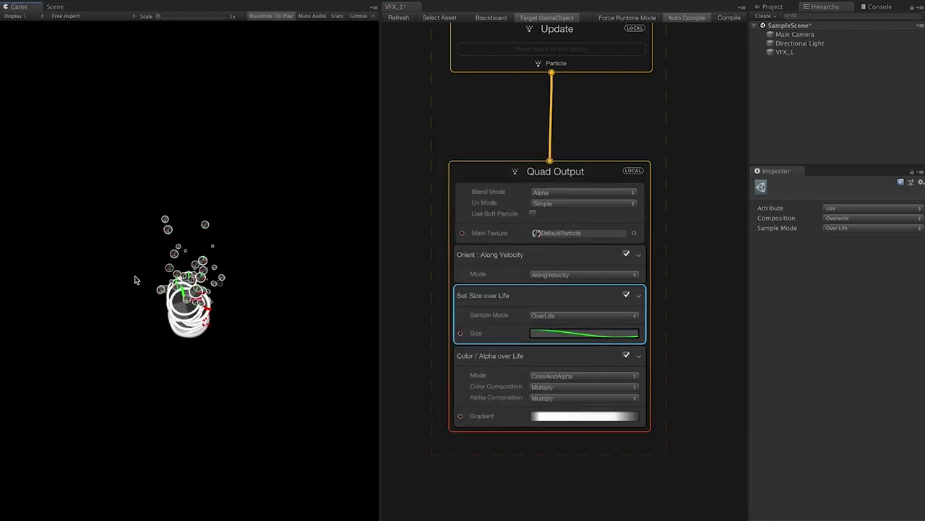
left_click(56, 7)
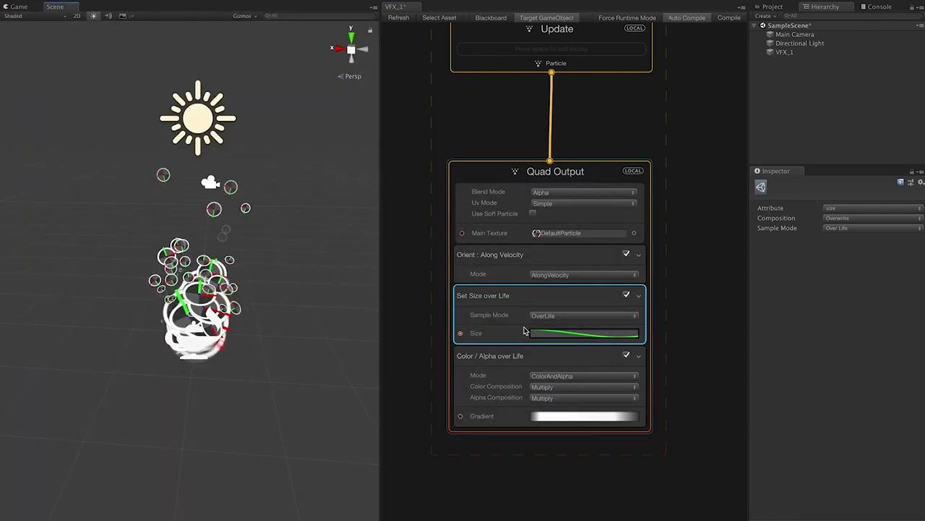
Turn the size curve back to rising over life with the linear preset from 0 to 1
left_click(556, 334)
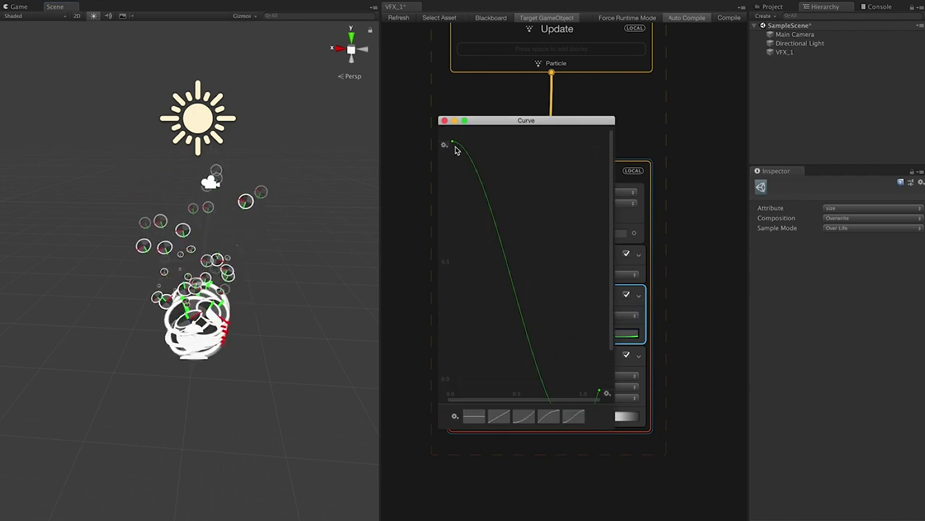
left_click_drag(454, 145, 444, 422)
left_click_drag(599, 385, 599, 150)
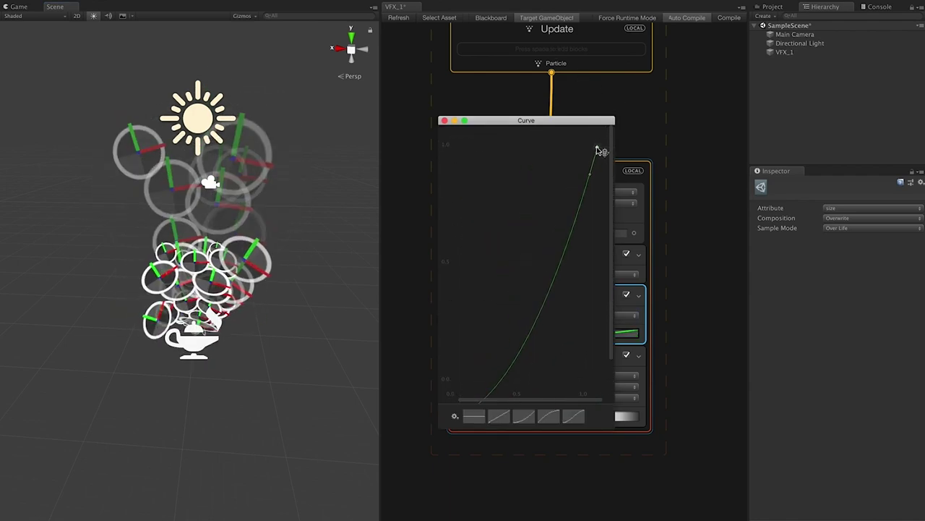
left_click(499, 416)
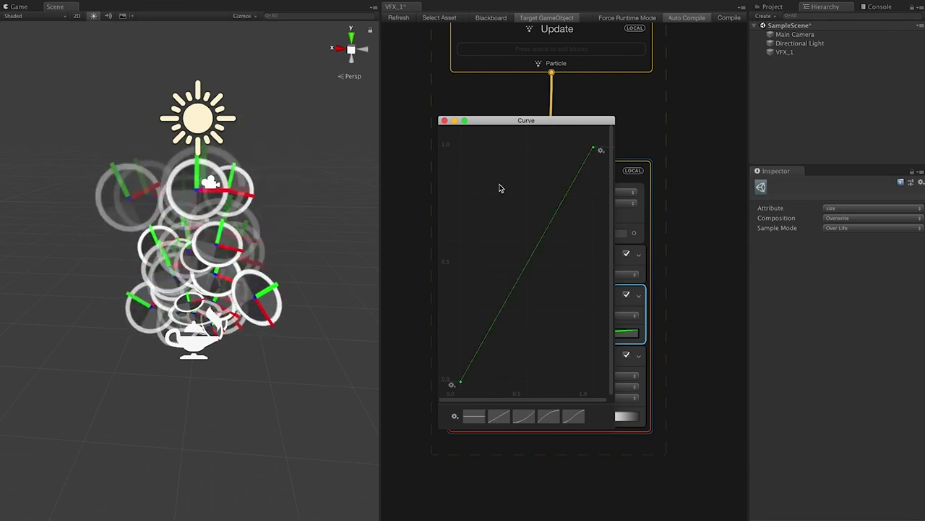
left_click(444, 120)
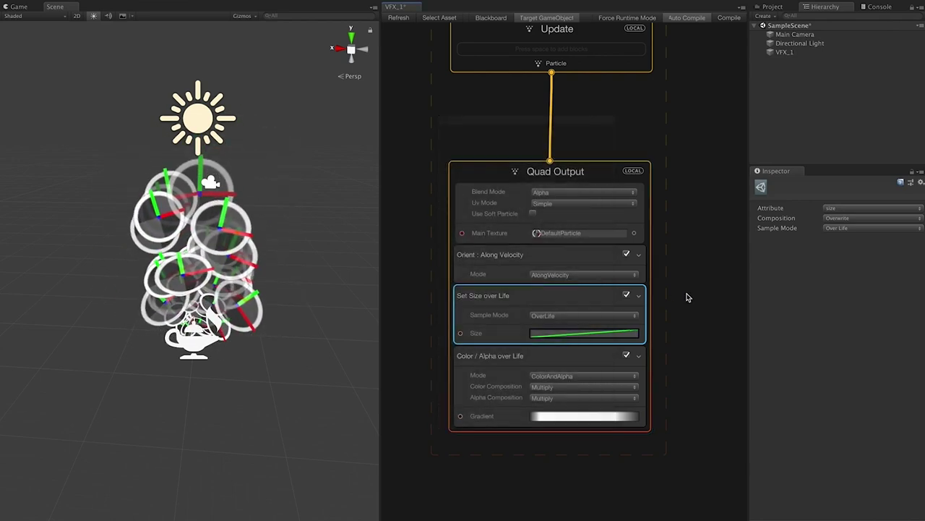
Set the size block's Sample Mode to BySpeed and try out its Speed Range, returning both values to 0
left_click(534, 316)
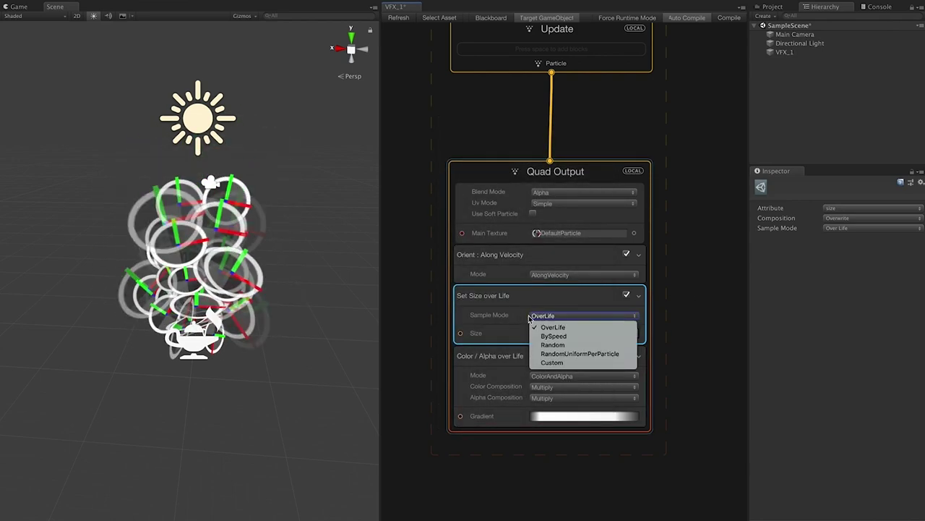
left_click(557, 341)
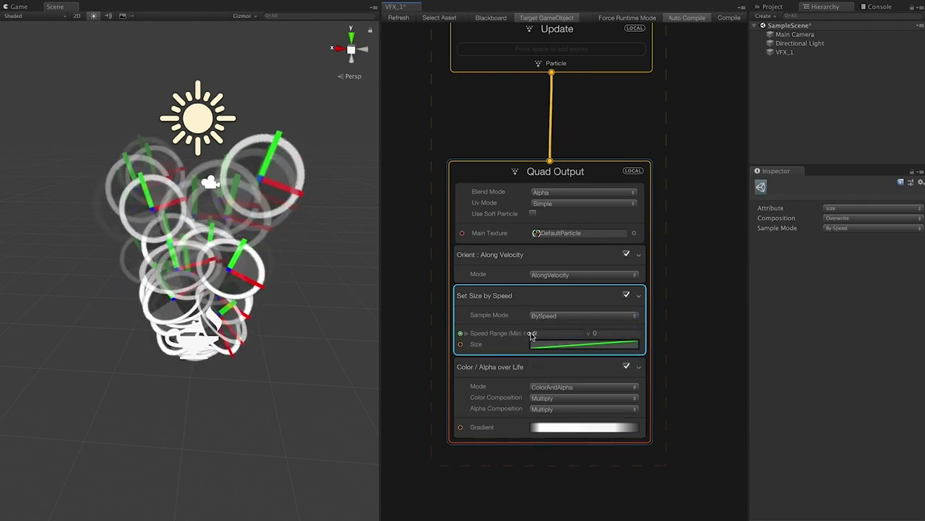
left_click_drag(656, 349, 624, 346)
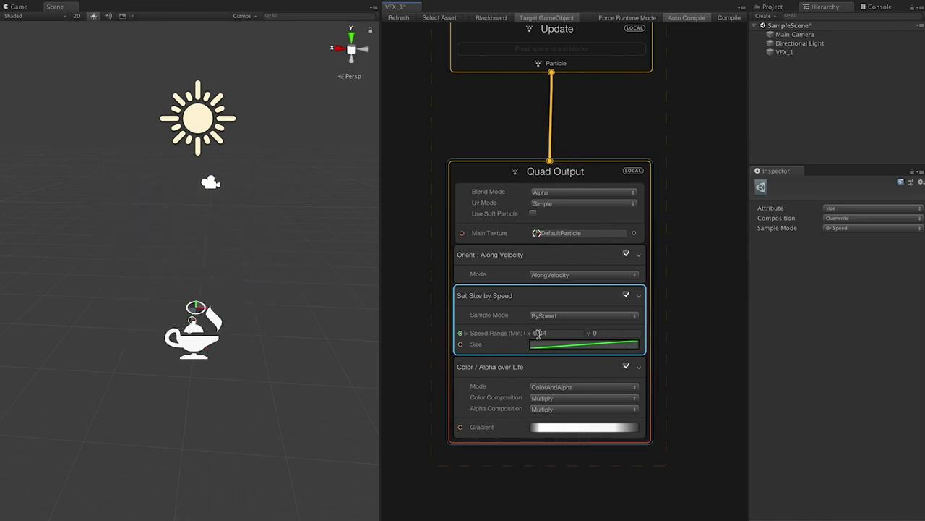
left_click_drag(656, 336, 597, 338)
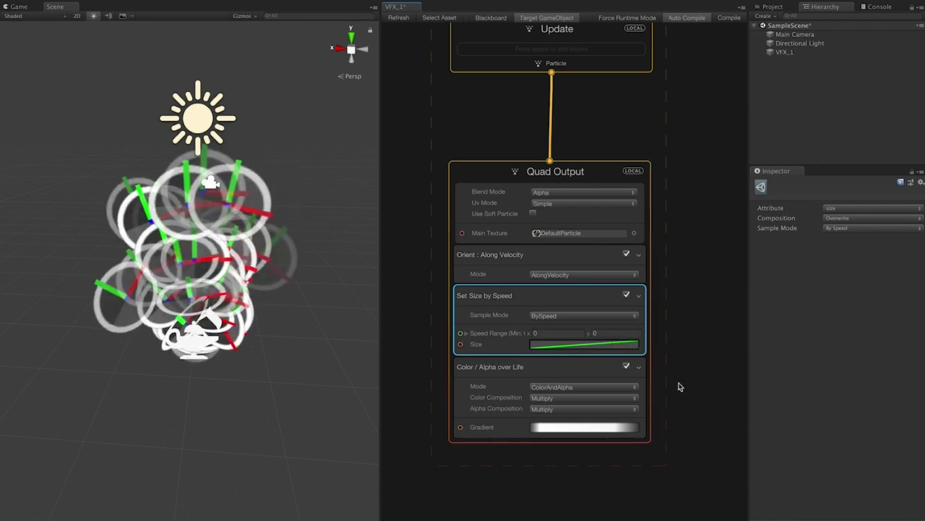
middle_click_drag(680, 384, 680, 361)
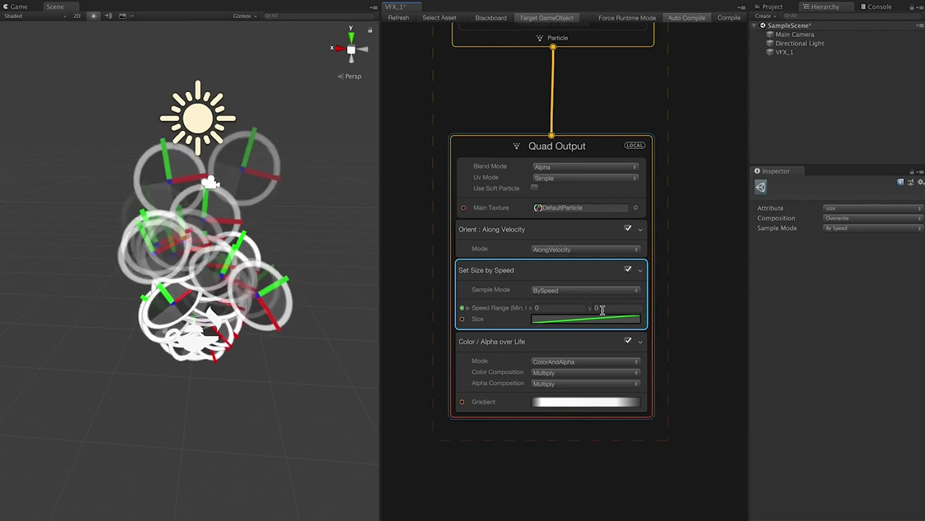
Apply the white fade-to-transparent preset to the Color / Alpha over Life gradient
left_click(555, 402)
left_click(489, 72)
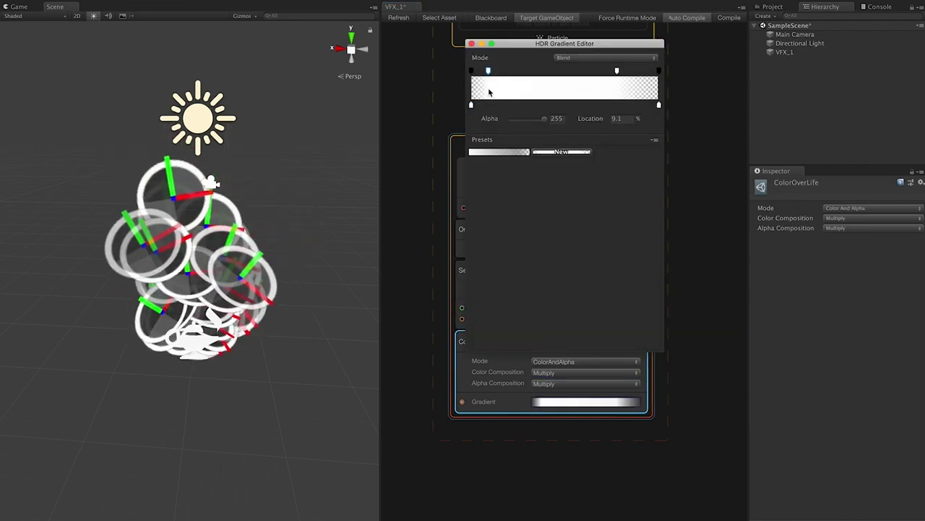
left_click(515, 153)
Try a bright red color on the gradient's start key, and restore the white fade-to-transparent preset
left_click(541, 118)
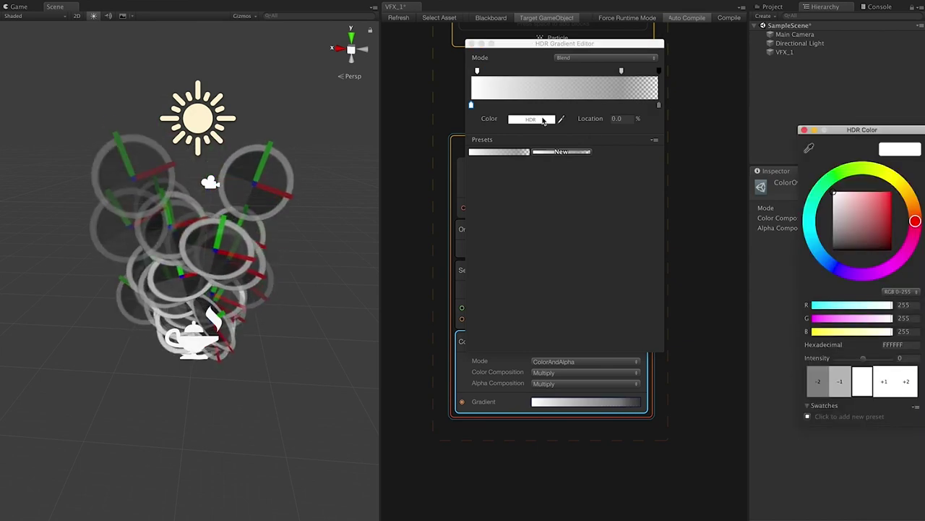
left_click_drag(855, 209, 892, 191)
left_click(590, 98)
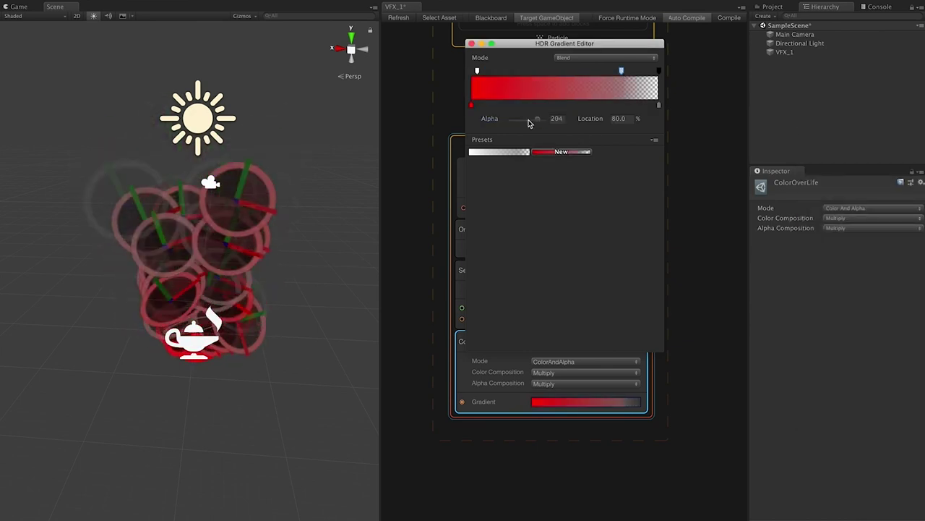
left_click(512, 153)
left_click(621, 70)
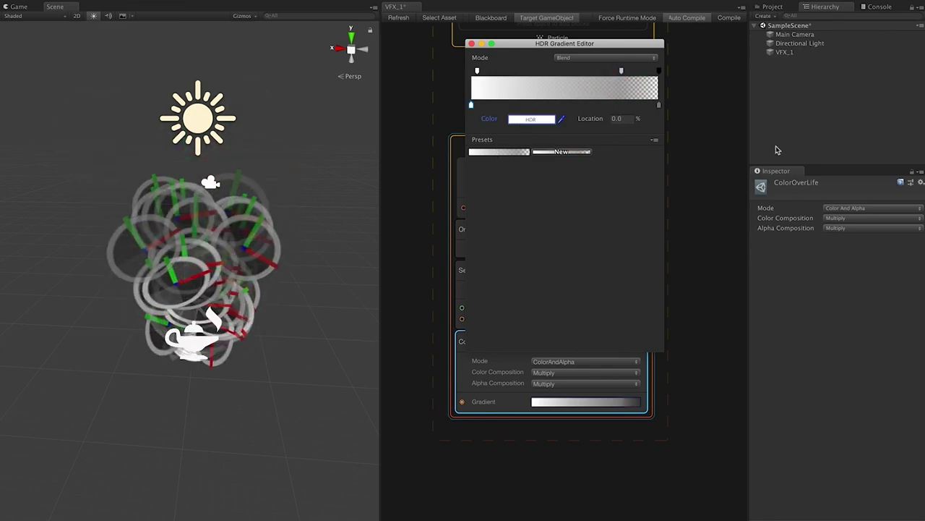
Set the start key of the Color / Alpha over Life gradient to bright green 5FBC00
left_click(532, 120)
left_click(868, 174)
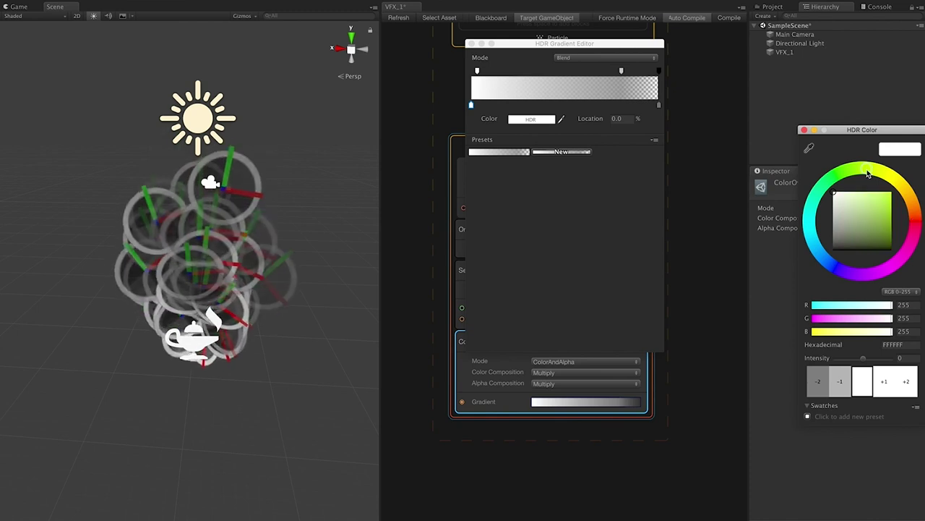
left_click_drag(866, 206, 916, 210)
key("Return")
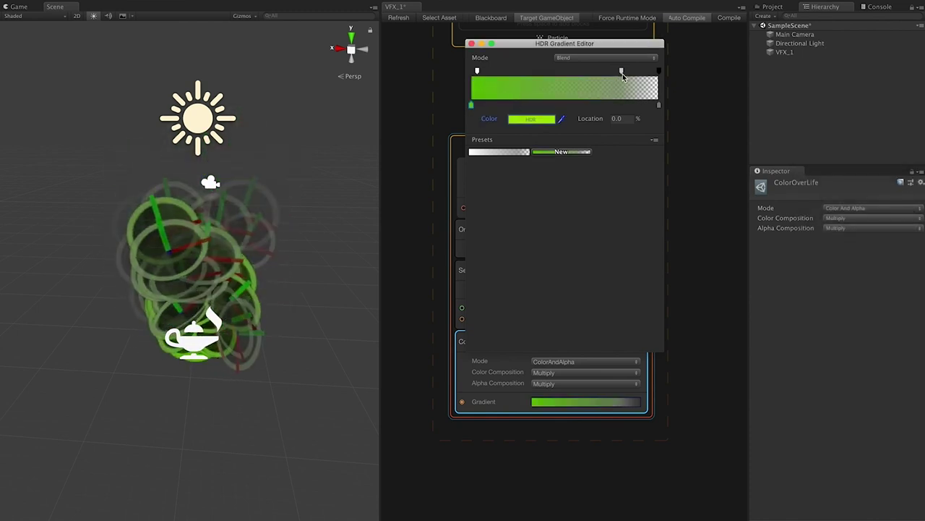
Add a color key at 77.4% on the gradient and change the start key's color to red BC0002
left_click(622, 72)
left_click_drag(617, 105, 616, 96)
left_click(616, 106)
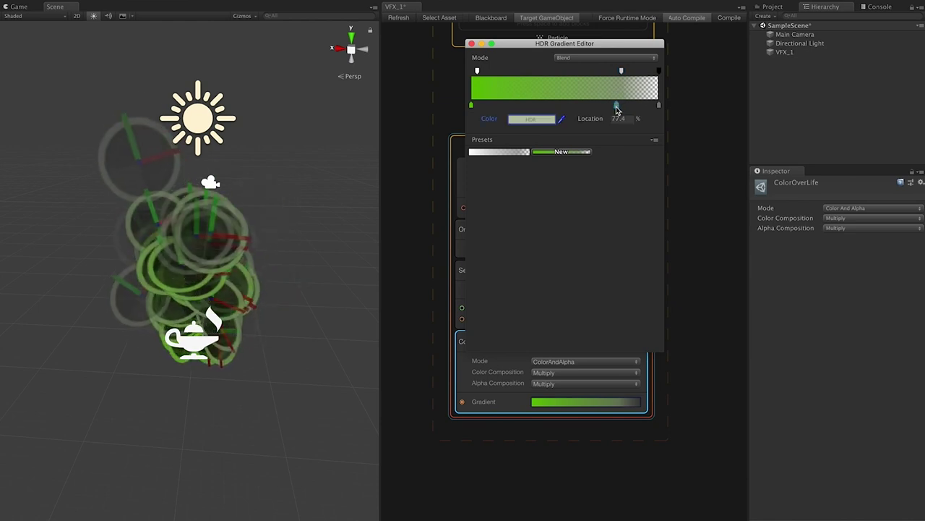
left_click(520, 119)
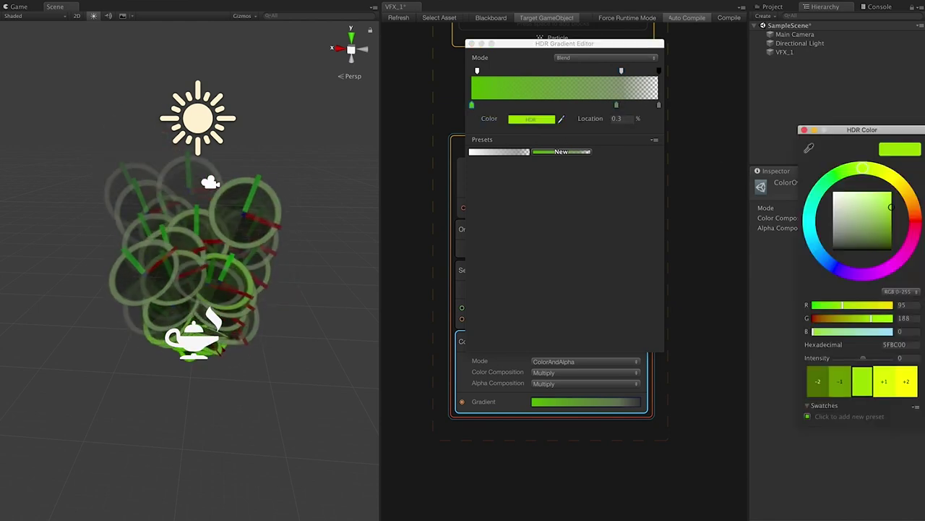
left_click_drag(908, 204, 914, 222)
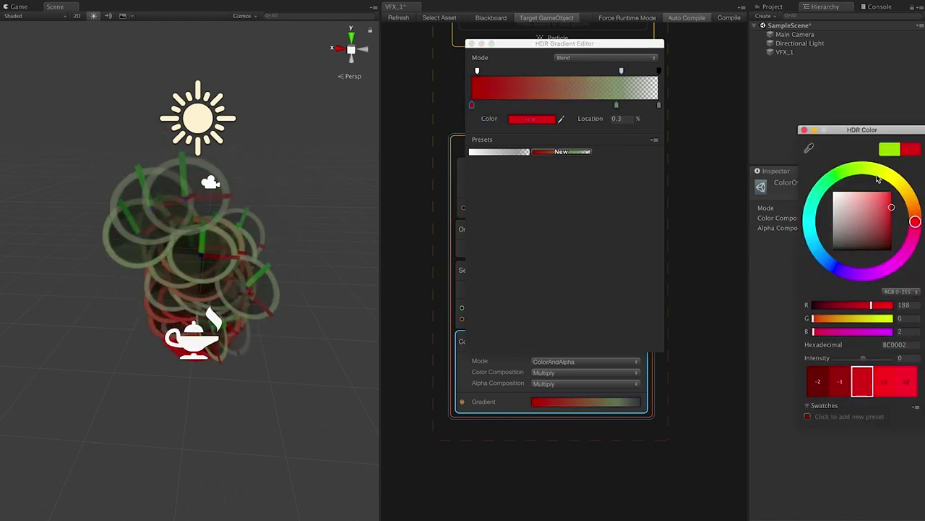
left_click(805, 130)
left_click(472, 45)
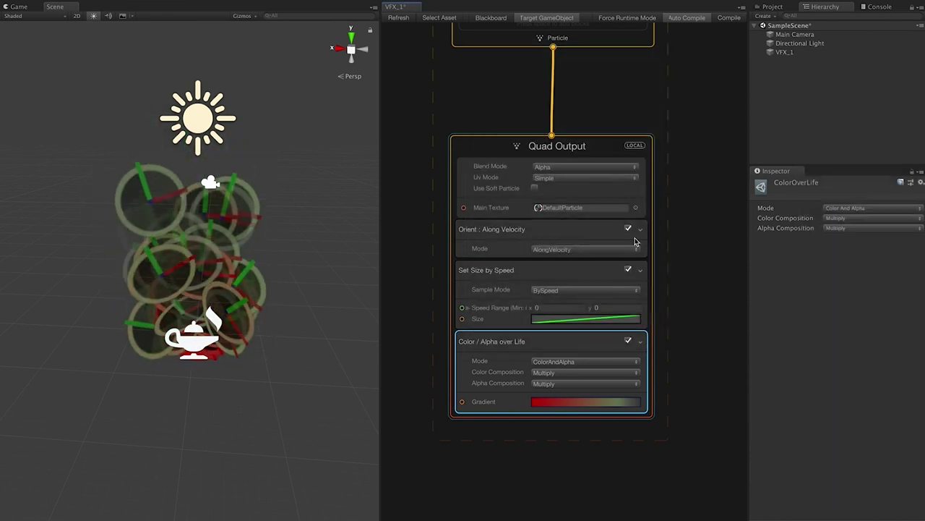
Try the Knob, Background and Default-Particle textures as the Quad Output's Main Texture, and settle on Default-Checker
left_click(636, 209)
left_click(807, 172)
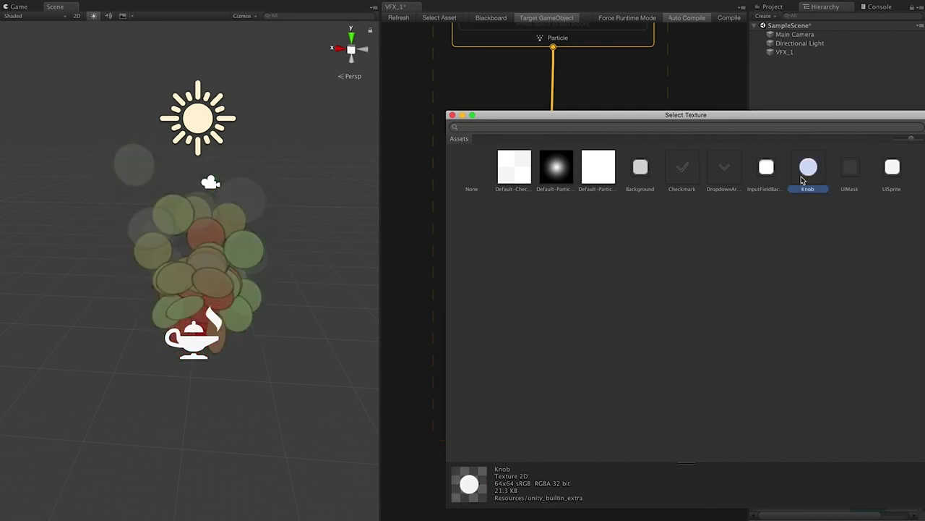
left_click(636, 170)
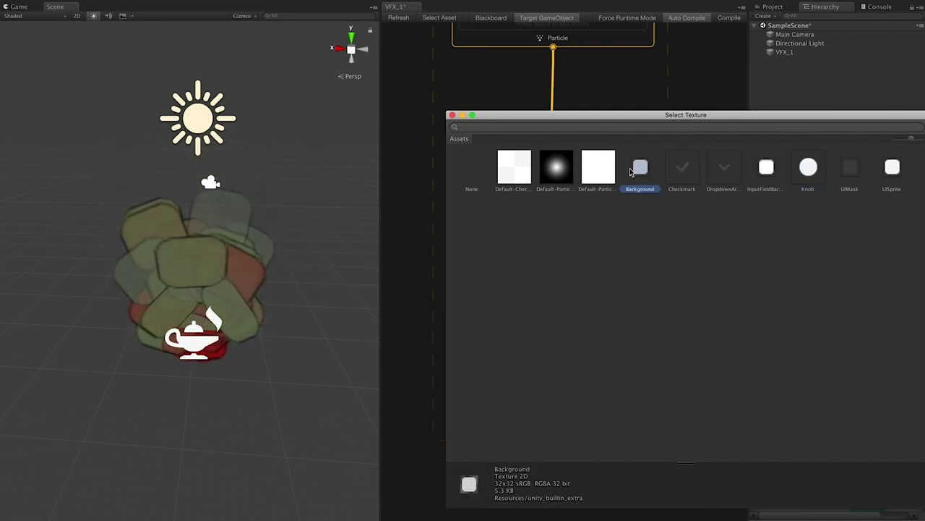
left_click(595, 170)
left_click(564, 172)
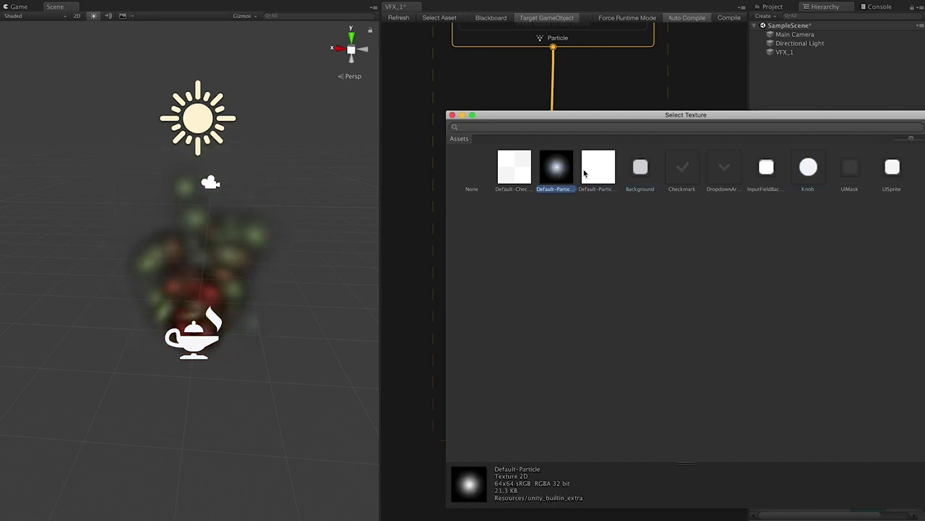
left_click(589, 170)
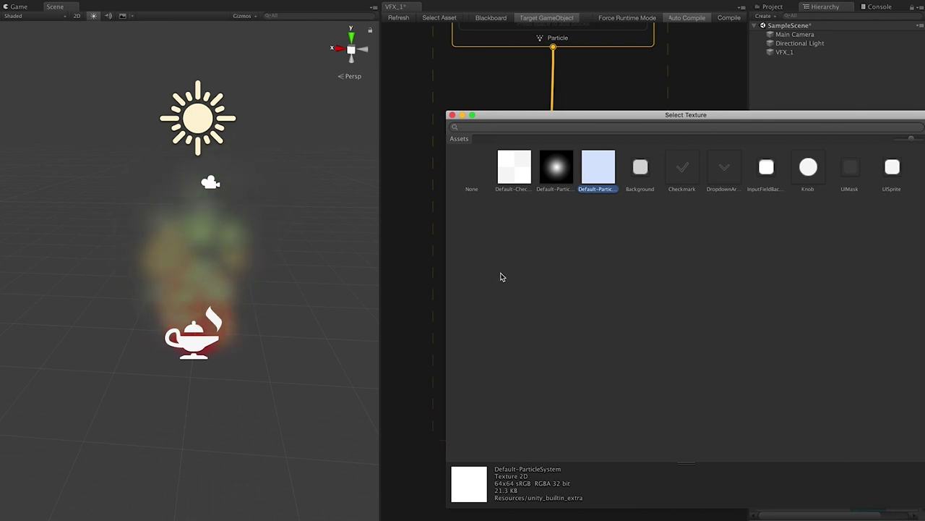
left_click(892, 169)
left_click(512, 172)
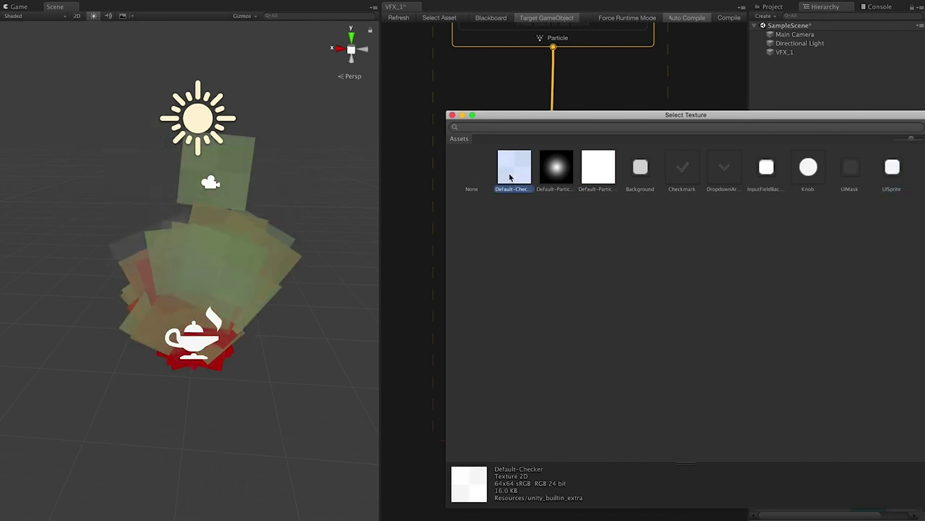
left_click(453, 115)
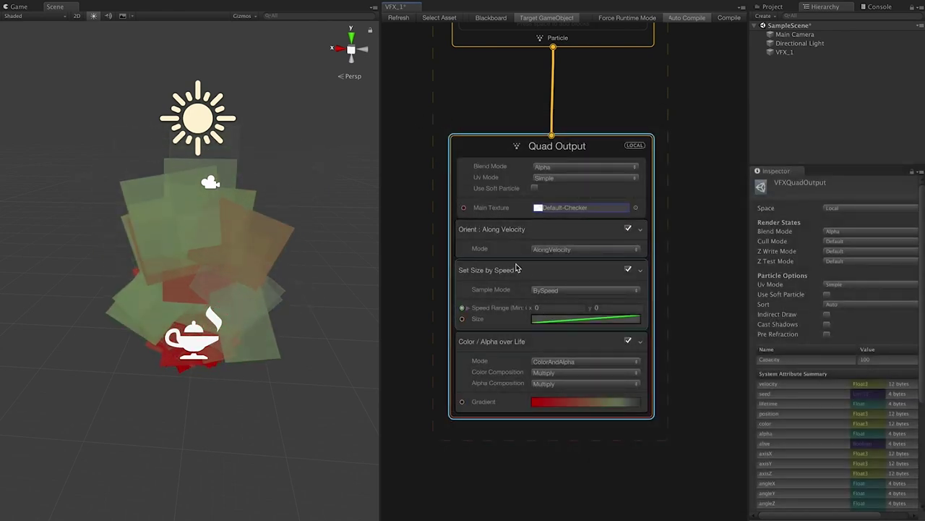
Lower the end key of the Set Size by Speed curve to about 0.15 to shrink the quads
left_click(612, 320)
left_click_drag(594, 149, 599, 304)
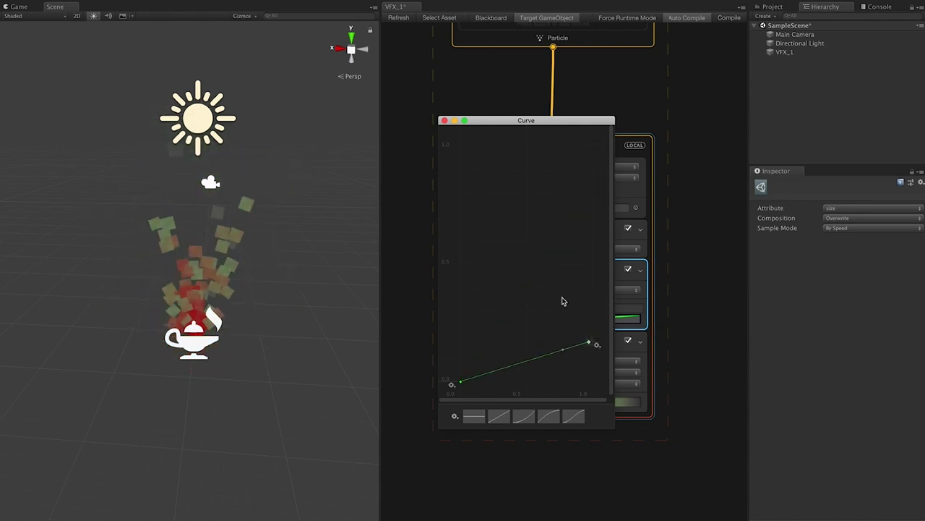
left_click(444, 120)
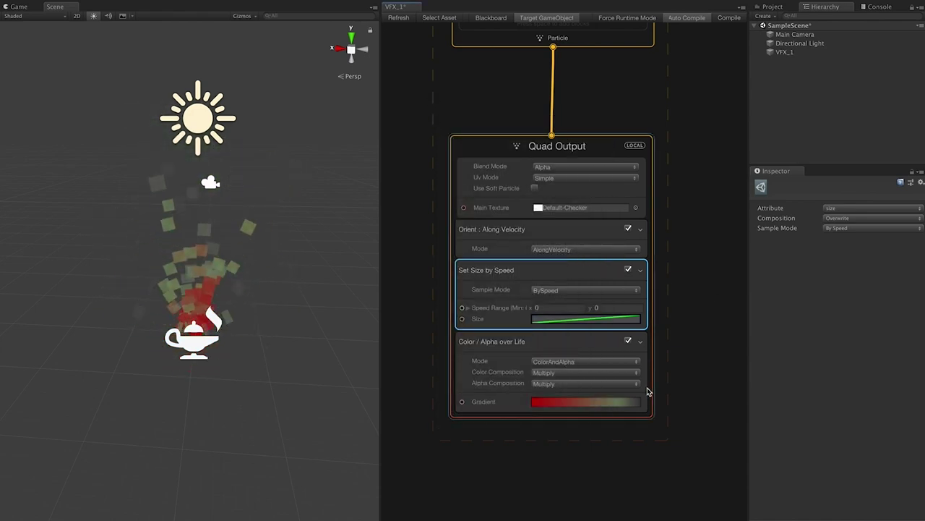
Set the Constant Spawn Rate to 20000 and the Initialize context's Capacity to 20000
mouse_move(682, 94)
middle_mouse_down()
mouse_move(682, 272)
mouse_move(673, 270)
mouse_move(679, 258)
middle_mouse_up()
scroll(679, 258, "up", 1)
left_click(551, 250)
left_click(551, 251)
type("0000")
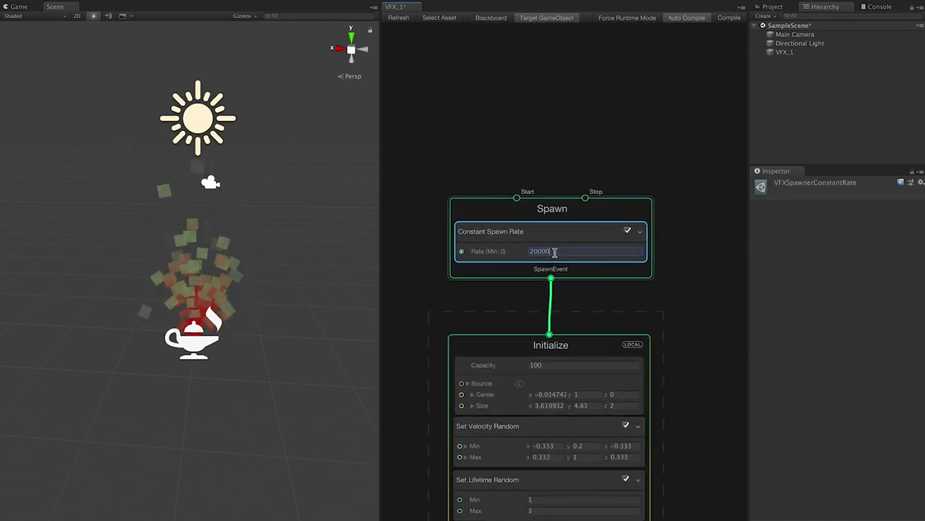
left_click(556, 364)
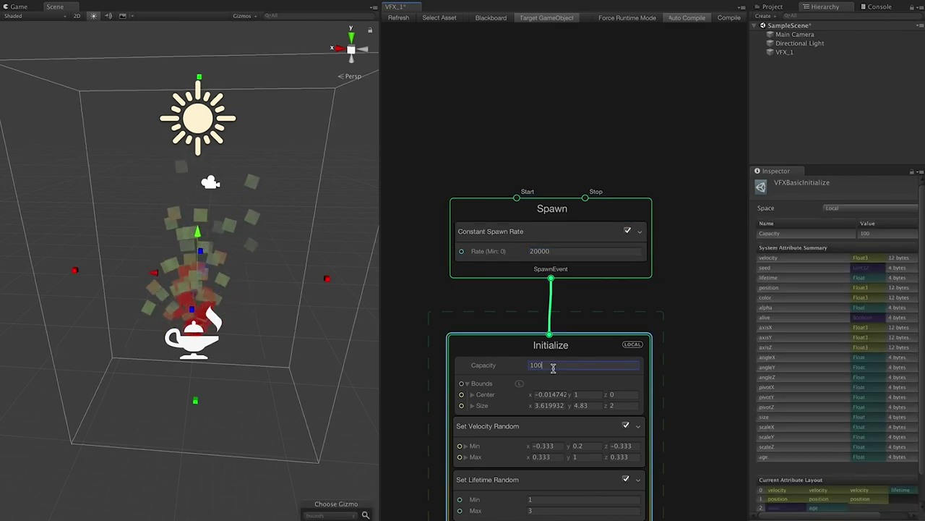
type("20000")
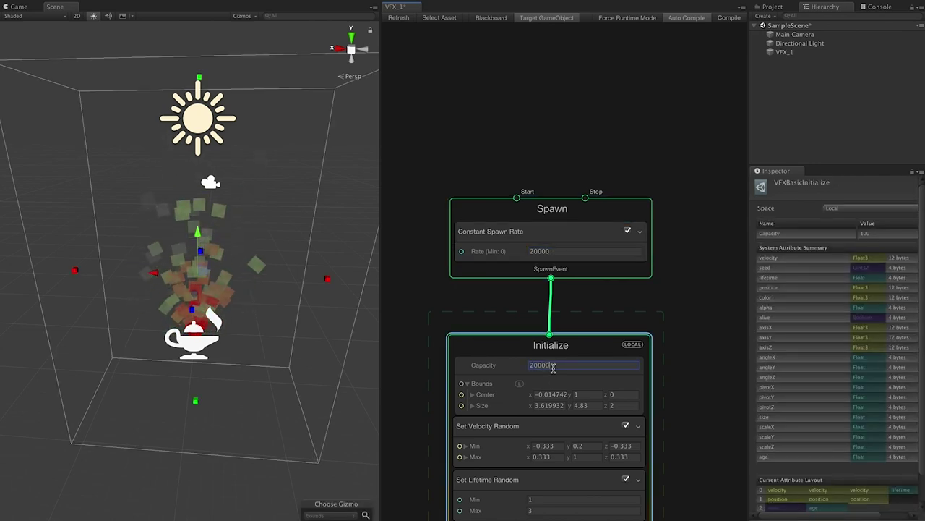
key("Return")
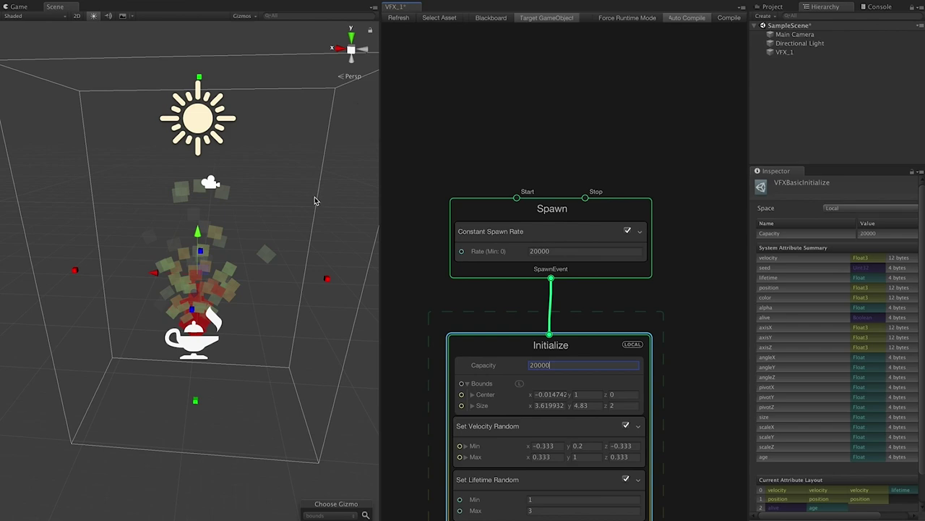
Switch to the Game view and widen Set Lifetime Random to Min 0.22 and Max 5.81
left_click_drag(314, 250, 162, 94, "alt")
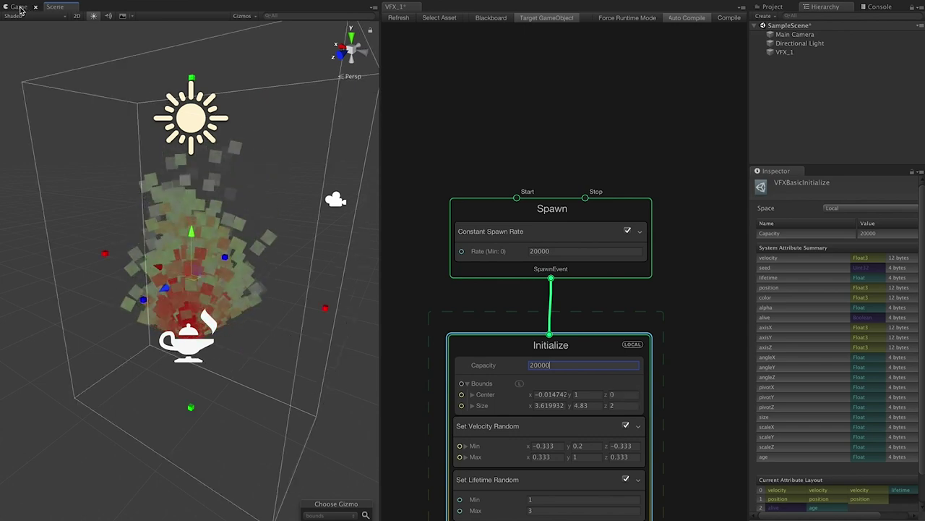
left_click(18, 6)
middle_click_drag(696, 388, 695, 263)
middle_click_drag(693, 332, 691, 255)
left_click_drag(503, 298, 524, 308)
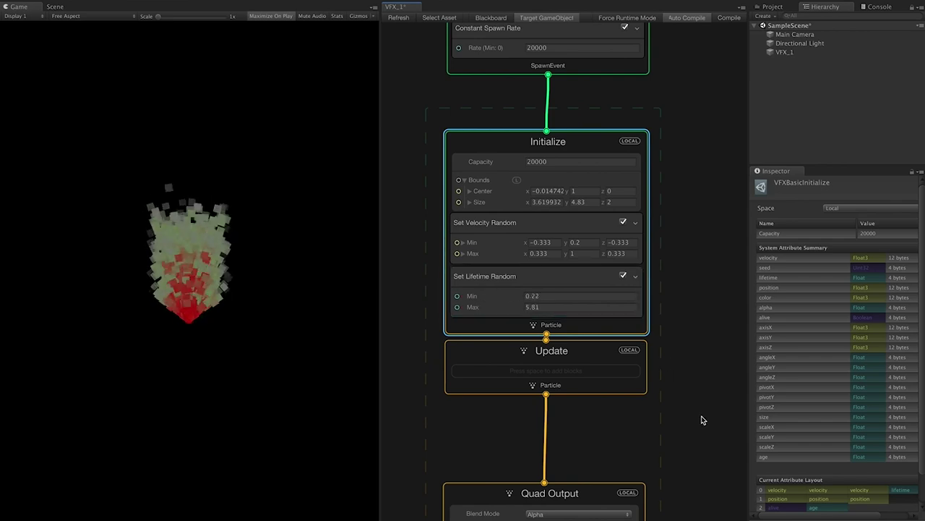
Lower the end key of the Set Size by Speed curve to just above 0 for tiny particles
middle_click_drag(702, 424, 708, 70)
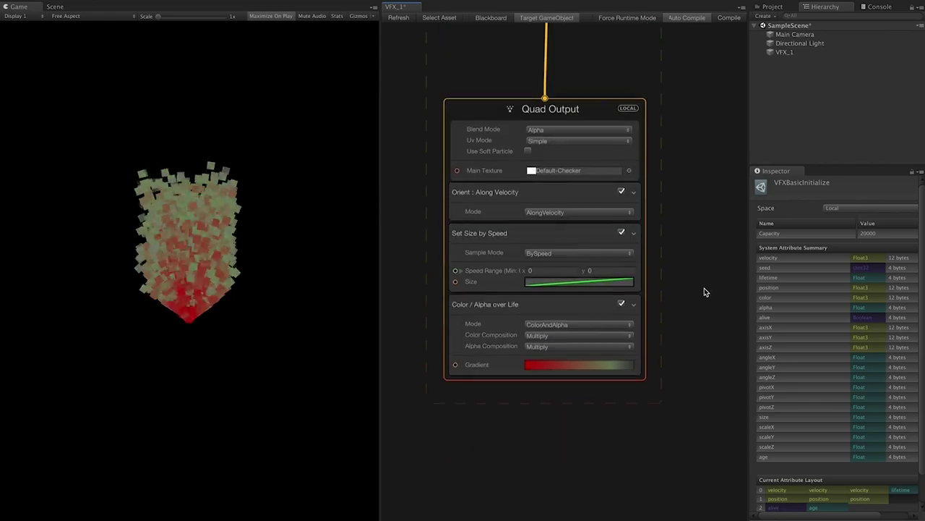
left_click(632, 281)
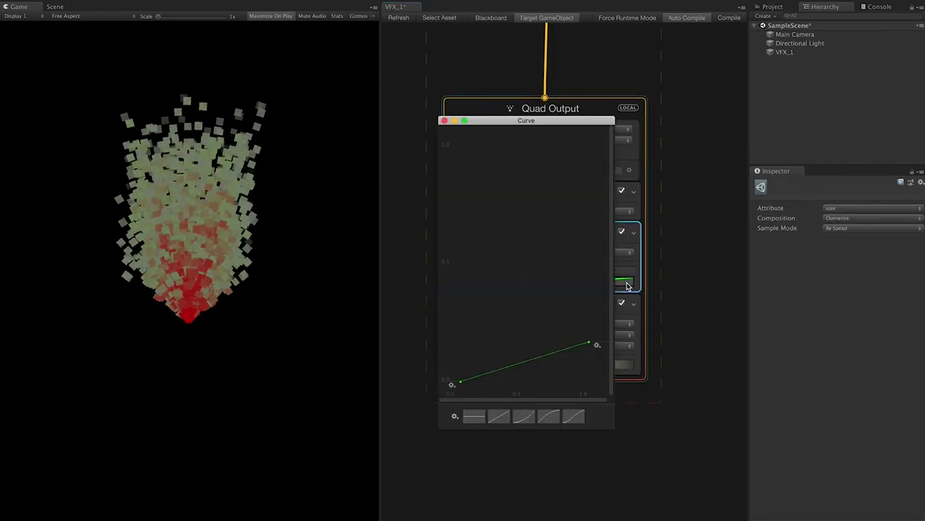
left_click_drag(598, 340, 583, 377)
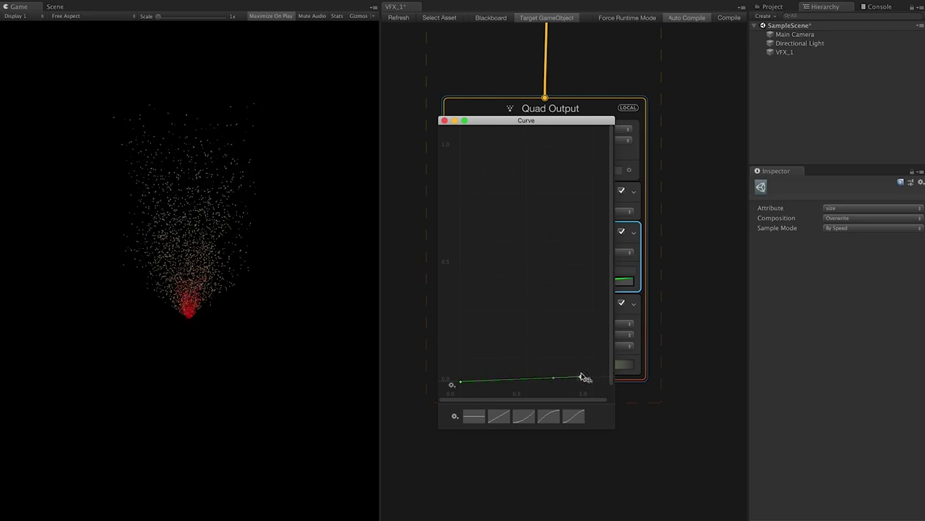
left_click(444, 121)
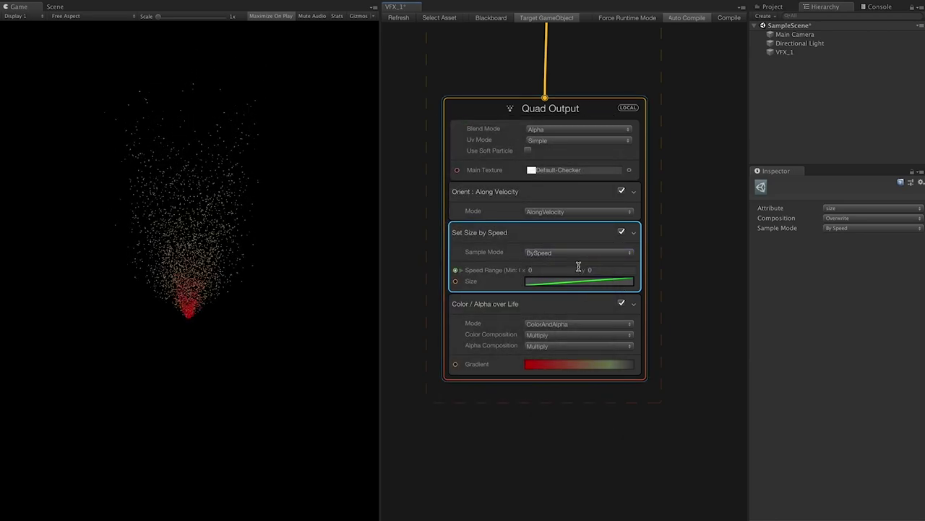
Try out and undo a change to the Speed Range's y value, and set its x value to 3.46
left_click_drag(587, 271, 477, 288)
key("super+z")
left_click_drag(525, 270, 558, 270)
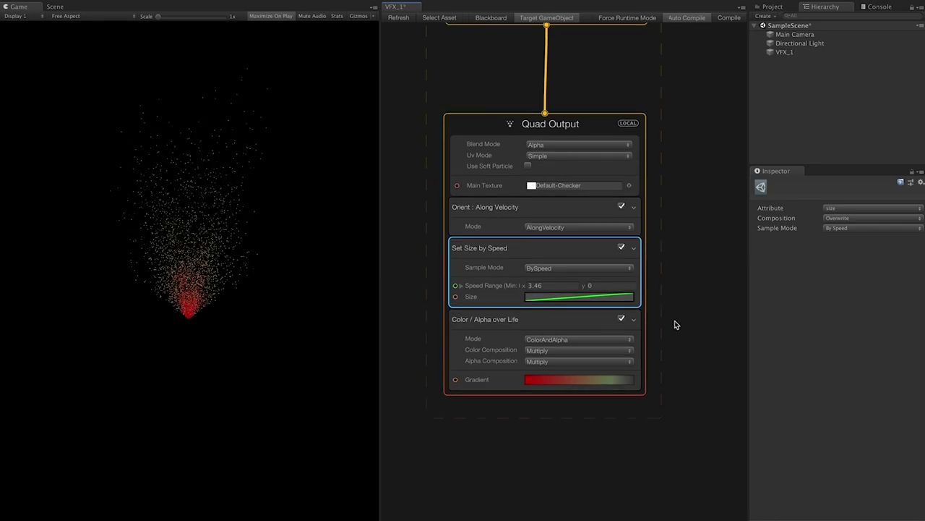
Add a Position (Sphere) block to the Update context
scroll(672, 296, "up", 10)
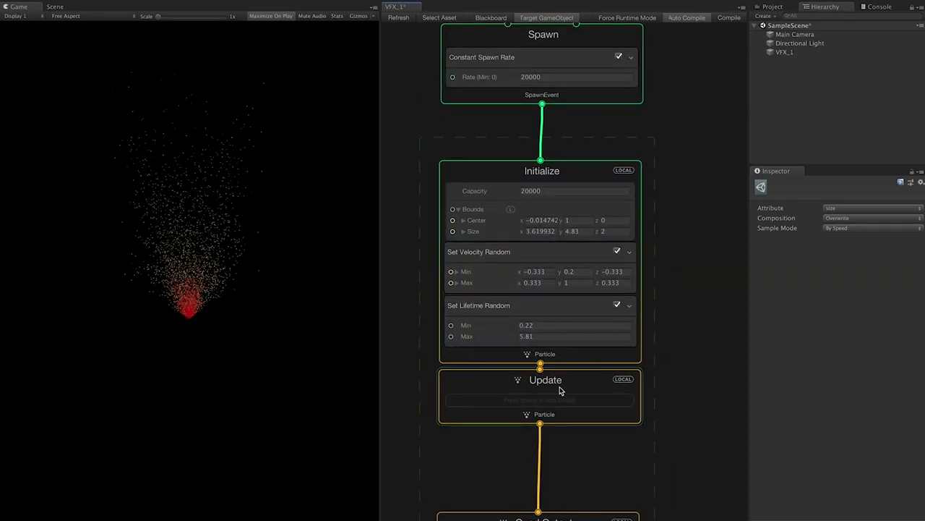
scroll(578, 297, "down", 3)
right_click(557, 302)
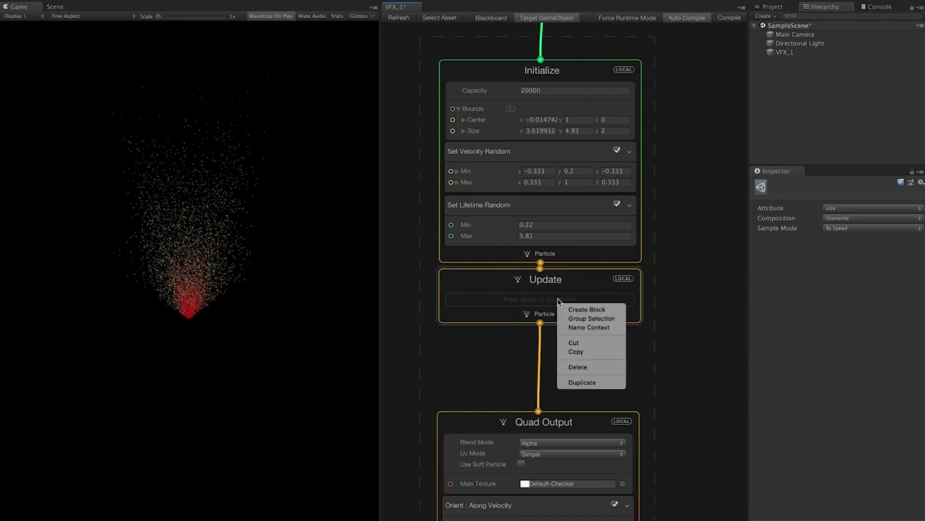
left_click(569, 310)
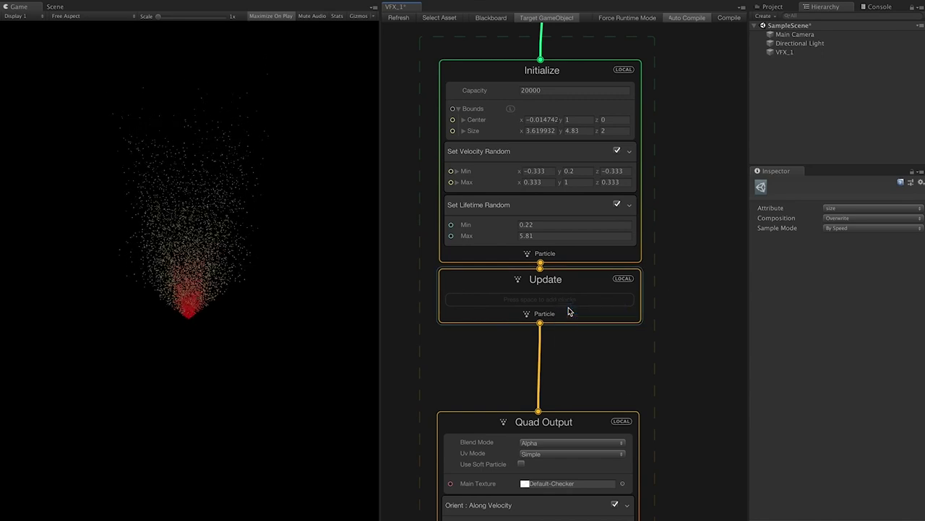
left_click(566, 305)
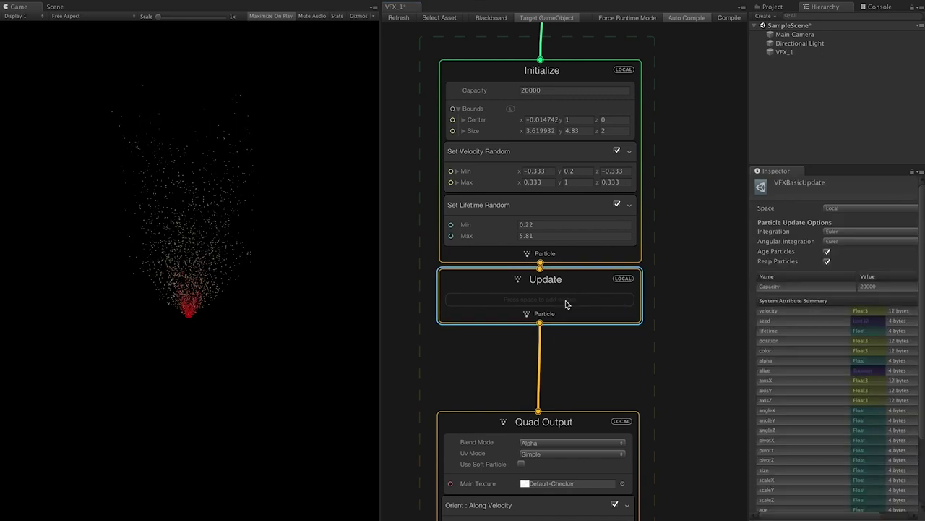
right_click(566, 304)
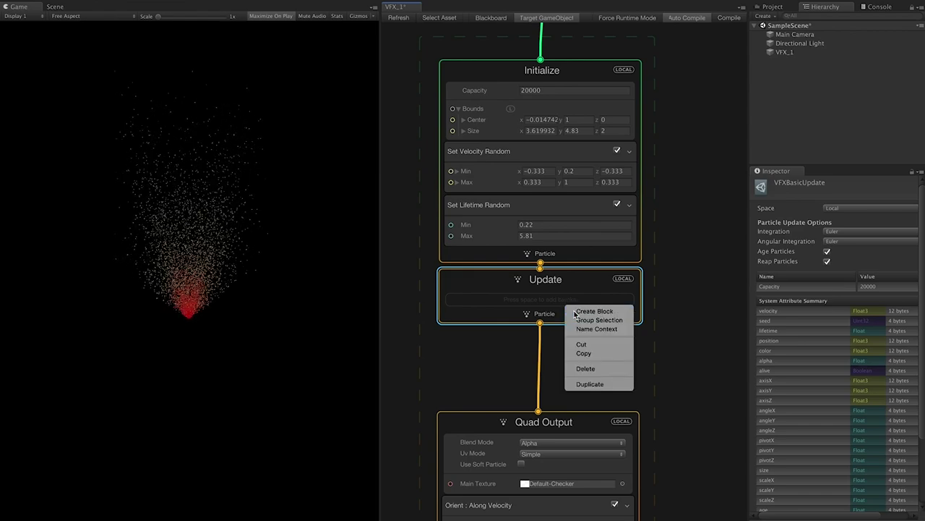
left_click(574, 310)
left_click(543, 394)
left_click(552, 372)
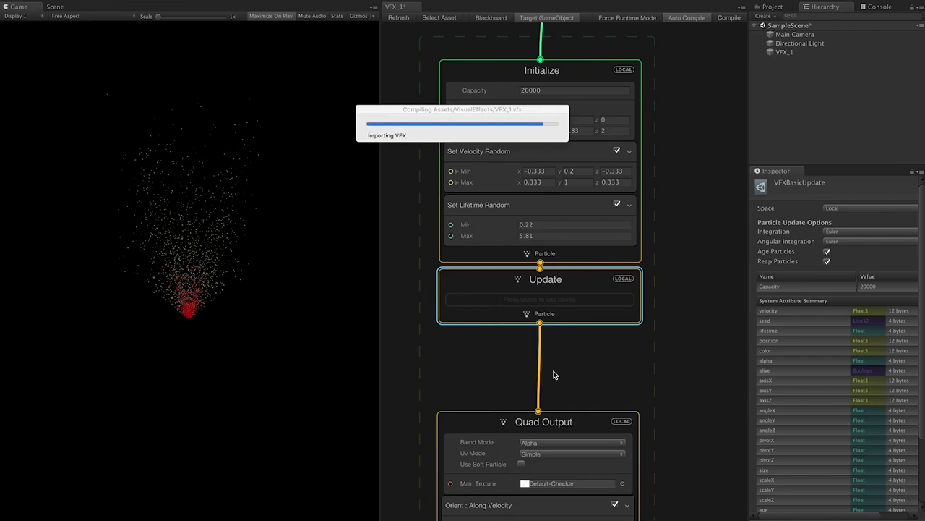
left_click(628, 347)
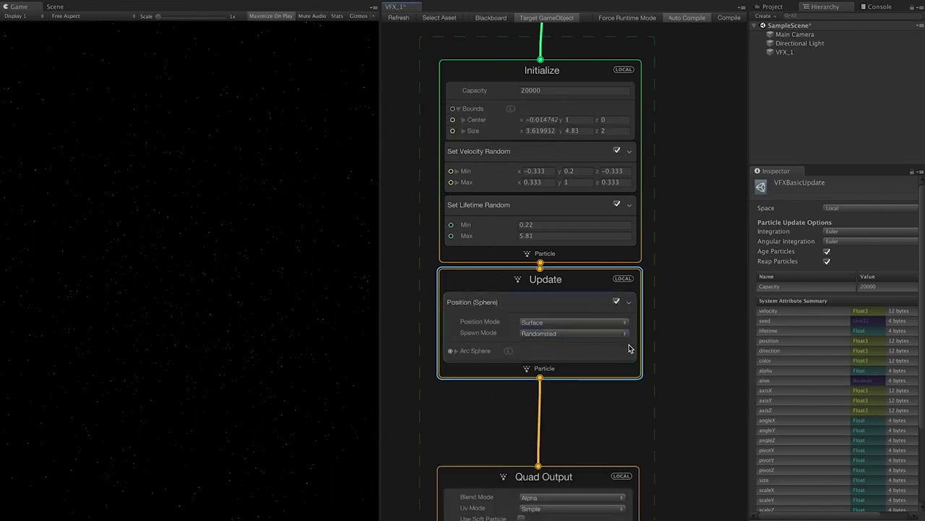
Expand the Position (Sphere) block's Arc Sphere and set its Arc (Angle) to 4.3233
left_click(456, 351)
left_click_drag(587, 379, 533, 380)
left_click_drag(603, 381, 579, 376)
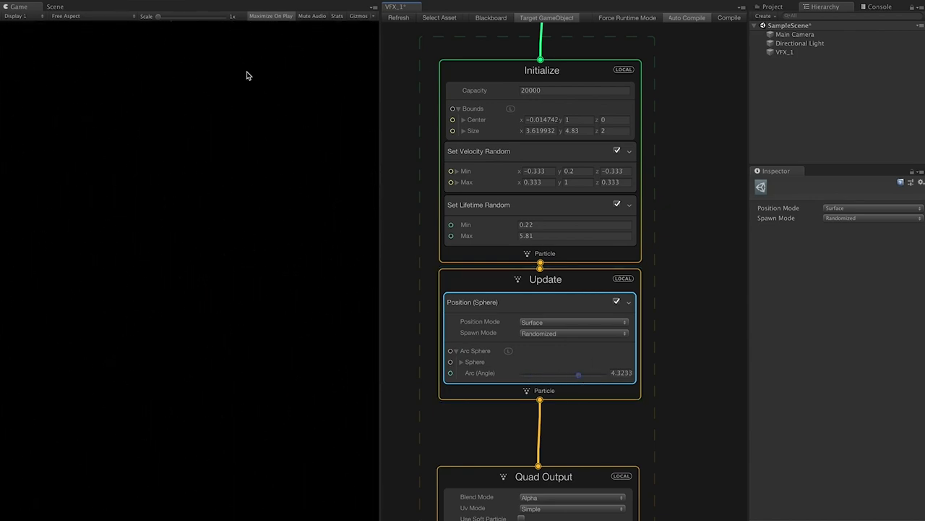
Switch to the Scene view and examine the arc sphere gizmo around the effect from the side and up close
left_click(56, 7)
scroll(257, 293, "down", 3)
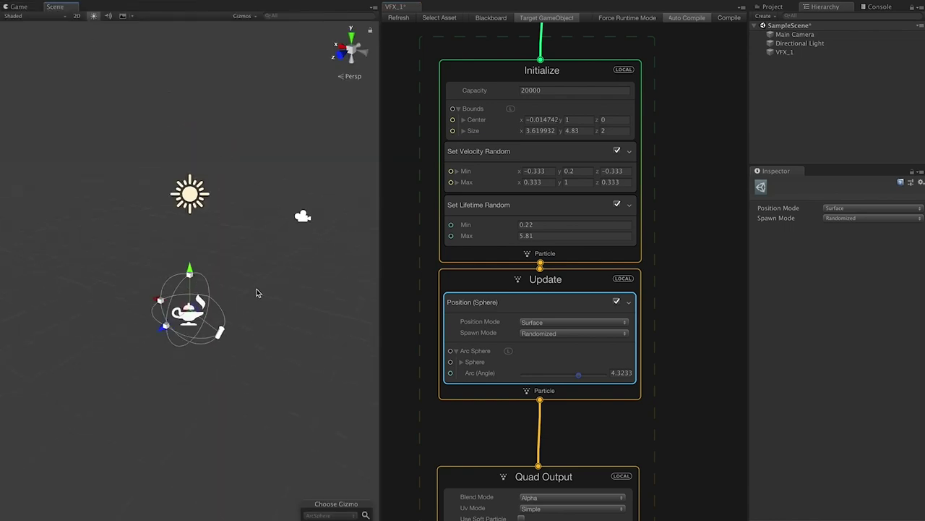
left_click_drag(241, 294, 88, 278, "alt")
scroll(229, 318, "up", 6)
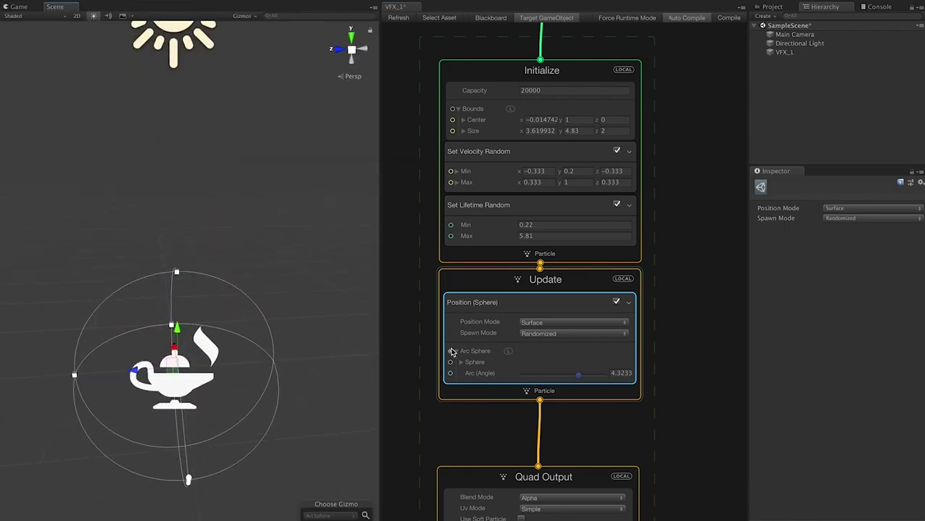
Set the Position (Sphere) block's Arc (Angle) to 6.2831, check the full sphere gizmo, and return to the Game view
left_click_drag(578, 376, 621, 374)
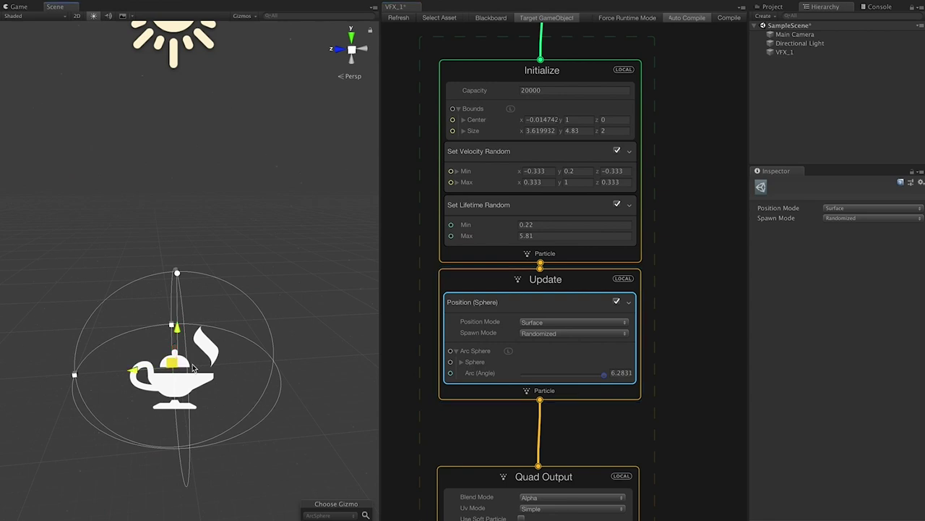
left_click_drag(314, 370, 331, 318, "alt")
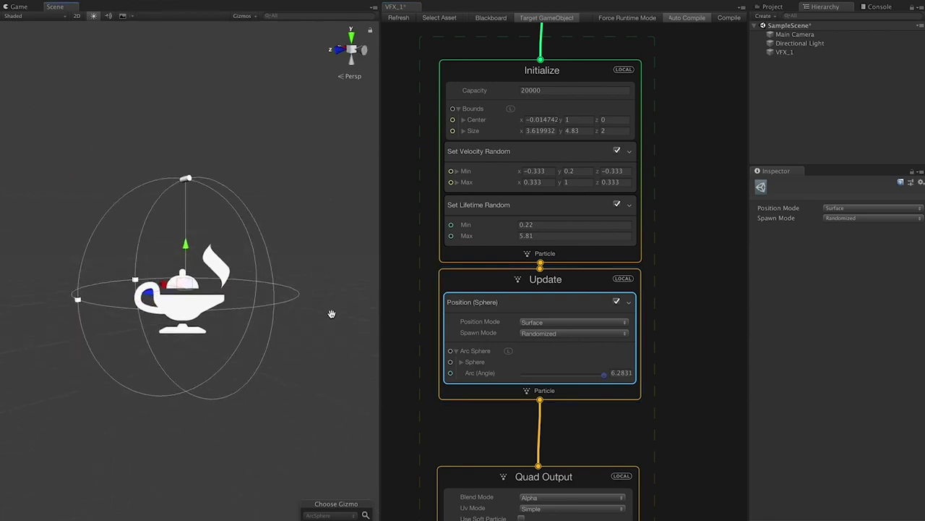
left_click(19, 7)
Adjust the end of the Size curve in the Quad Output's Set Size by Speed block to enlarge the particles
middle_click_drag(698, 478, 690, 116)
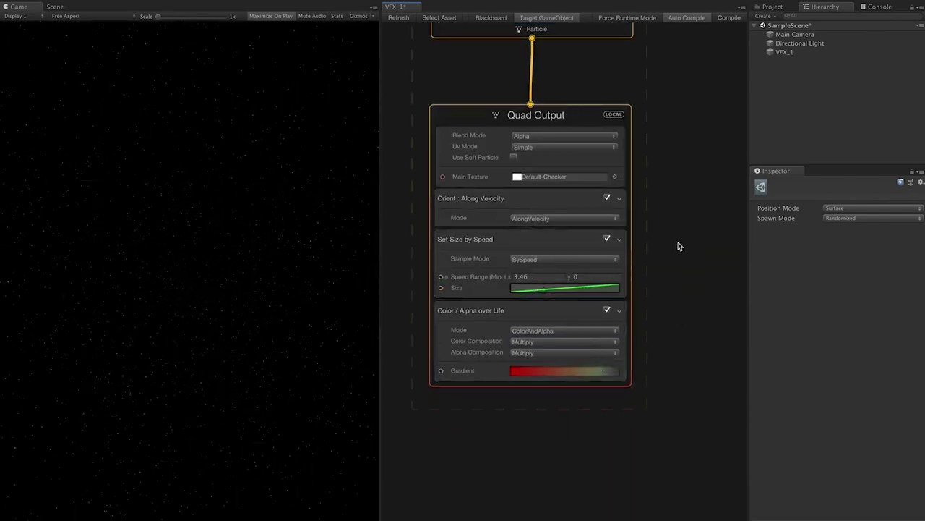
left_click(597, 296)
mouse_move(585, 376)
left_mouse_down()
mouse_move(586, 310)
mouse_move(576, 366)
left_mouse_up()
left_click(445, 121)
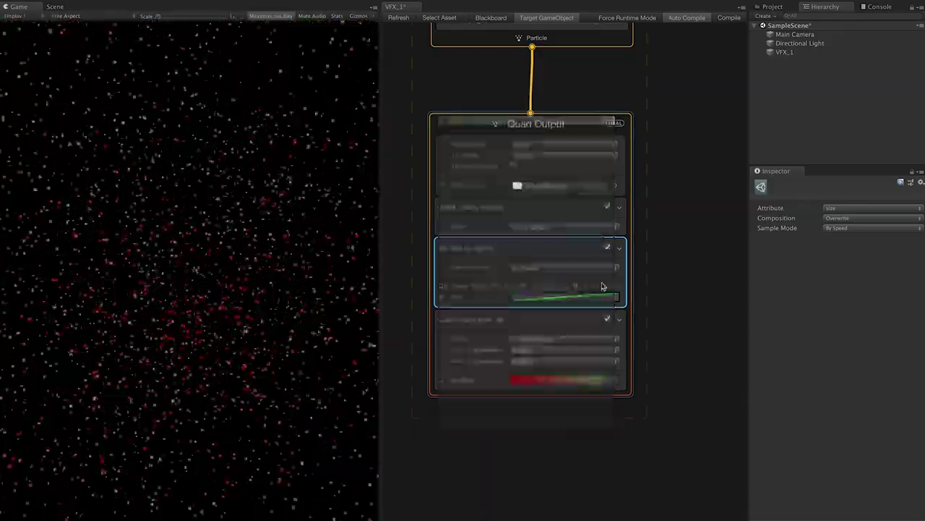
Change the first color key of the Color / Alpha over Life gradient to white
left_click(573, 382)
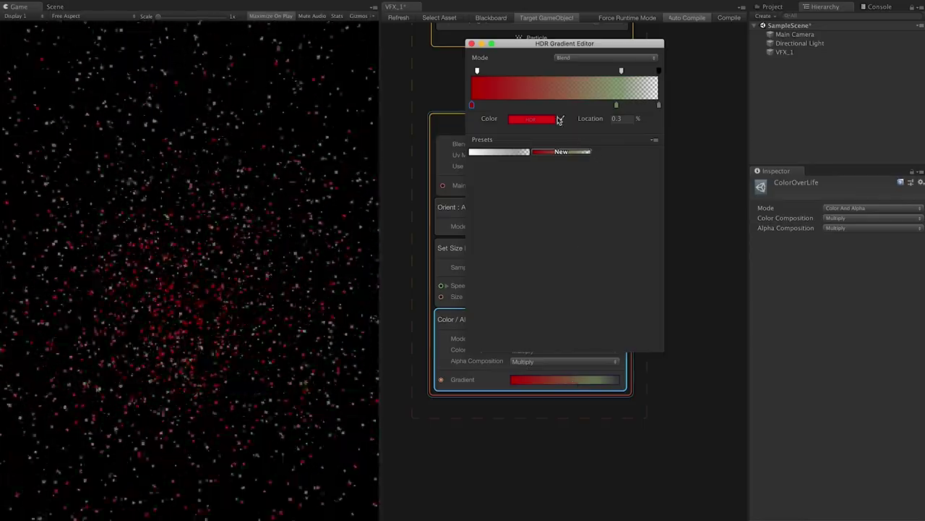
left_click(526, 123)
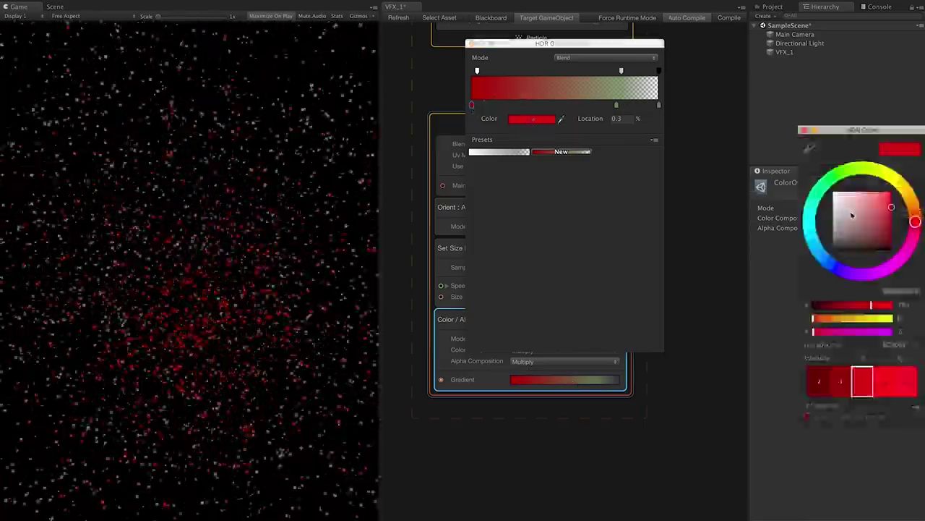
left_click(828, 191)
left_click(805, 130)
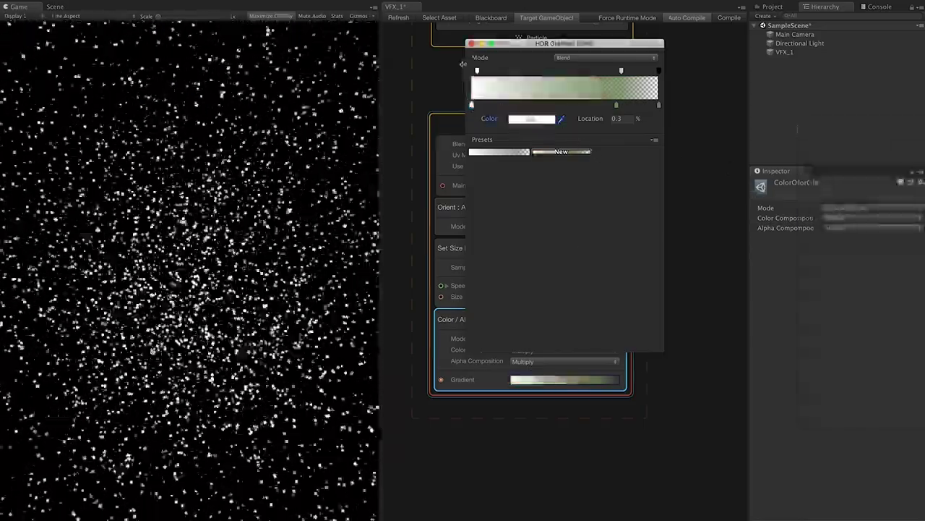
Change the green color key of the Color / Alpha over Life gradient to a golden yellow and close the gradient editor
left_click(616, 105)
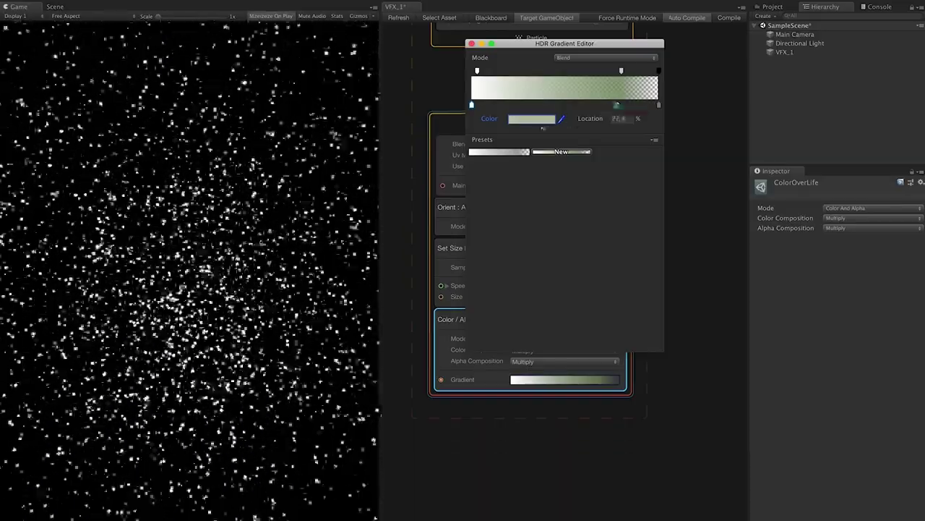
left_click(513, 120)
mouse_move(884, 181)
left_mouse_down()
mouse_move(903, 184)
mouse_move(876, 209)
left_mouse_up()
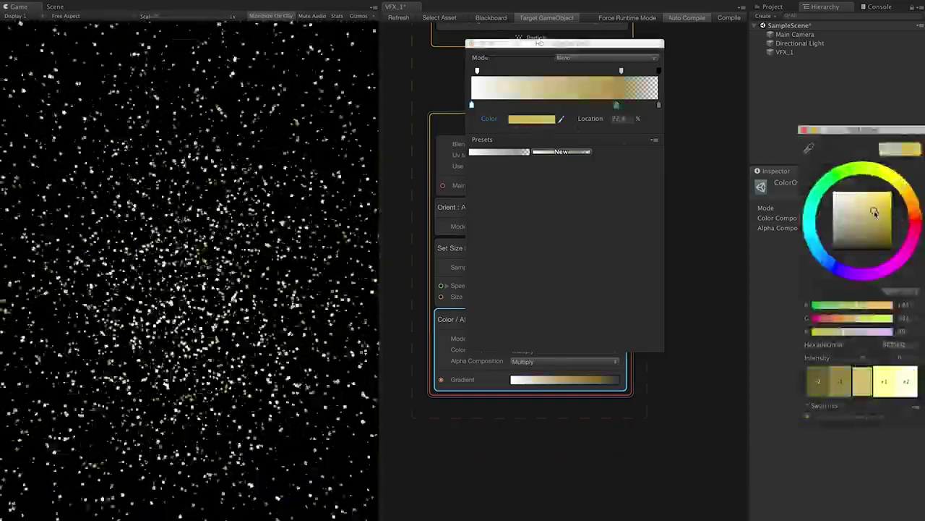
left_click(462, 89)
left_click(472, 44)
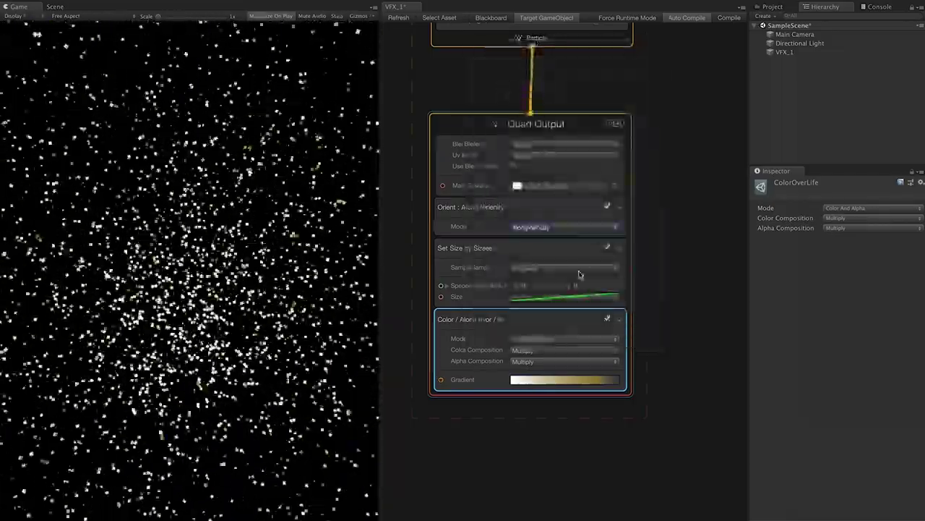
Lower the end key of the Set Size by Speed block's Size curve to make the particles smaller
left_click(580, 297)
left_click_drag(576, 367, 569, 381)
left_click(445, 121)
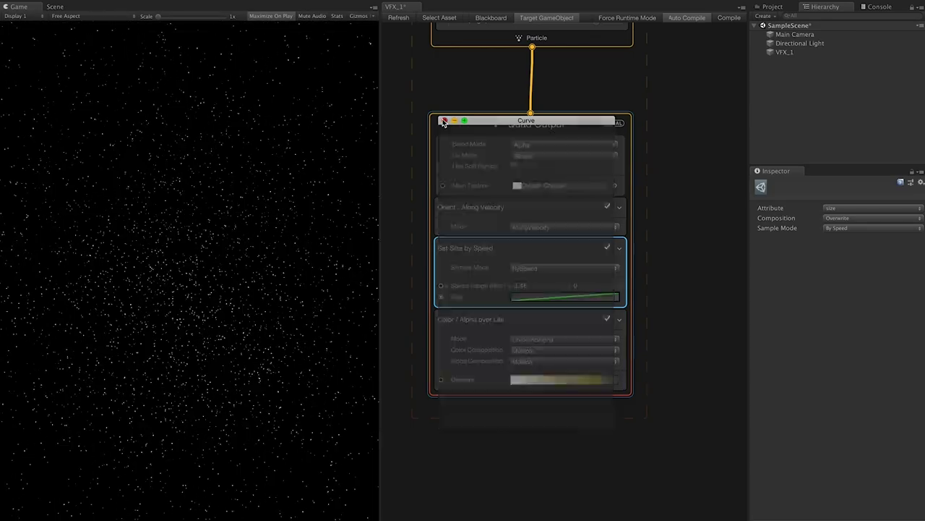
Set the Spawn context's Constant Spawn Rate to 200000 and the Initialize context's Capacity to 200000
scroll(698, 182, "up", 15)
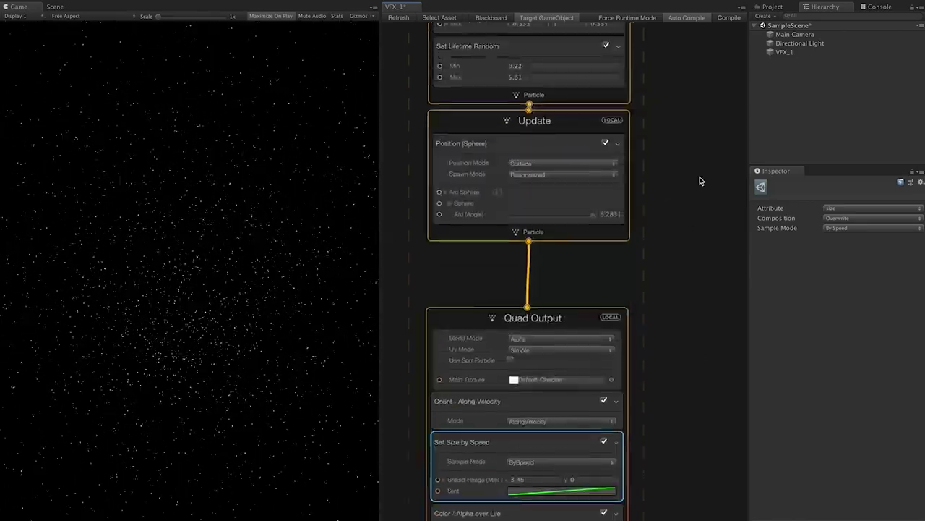
left_click(522, 267)
left_click(527, 267)
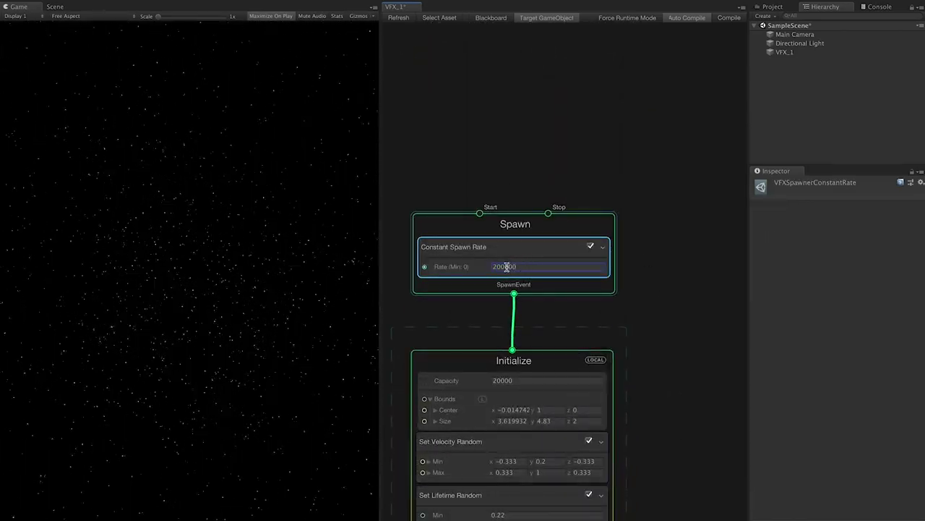
left_click(553, 315)
left_click(521, 380)
left_click(522, 380)
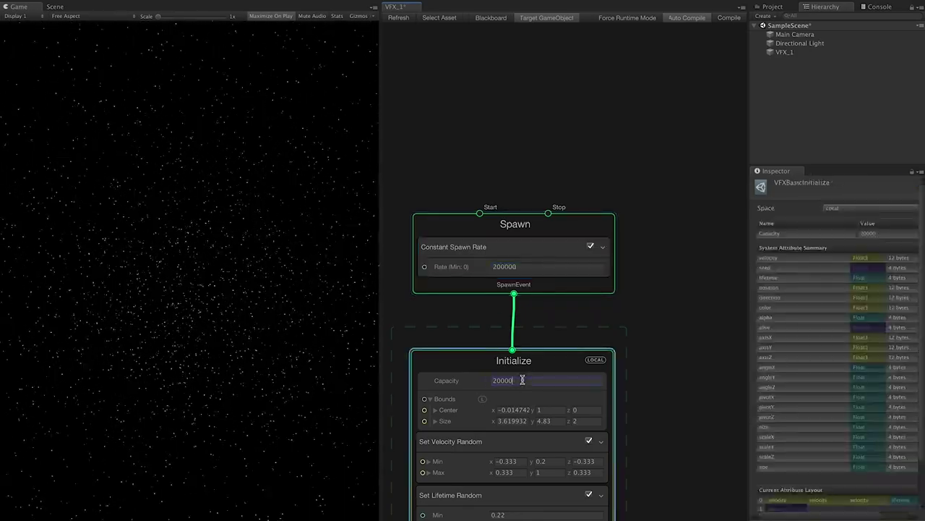
type("0")
key("Return")
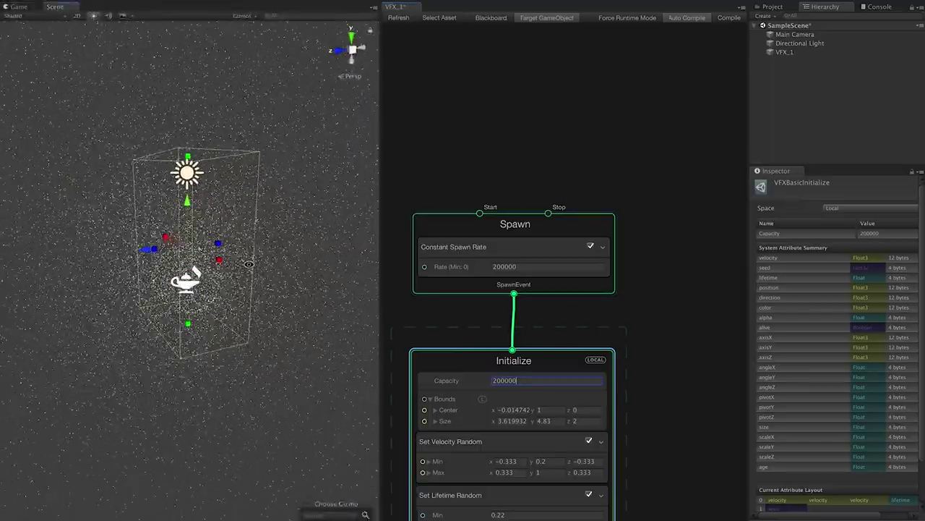
In the Scene view, enlarge the effect's bounds along x to about 11.05, with its center x at about 1.1
left_click_drag(321, 265, 305, 271, "alt")
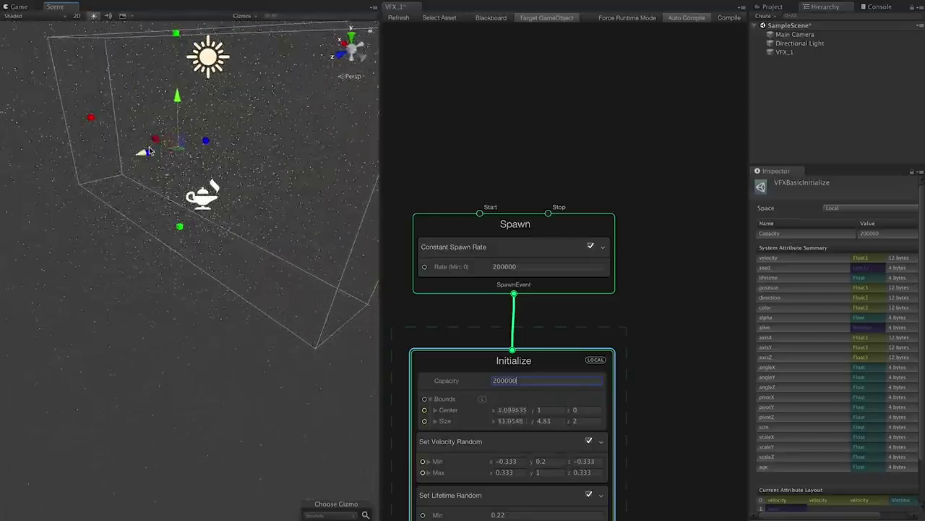
left_click(200, 141)
left_click(501, 165)
Select every context and block in the VFX_1 graph and delete them all
middle_click_drag(599, 174, 690, 123)
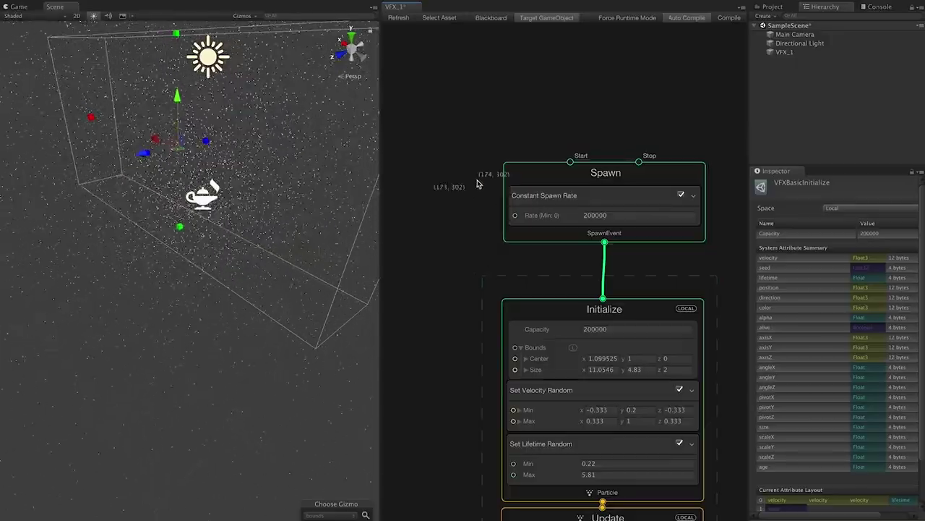
key("ctrl+a")
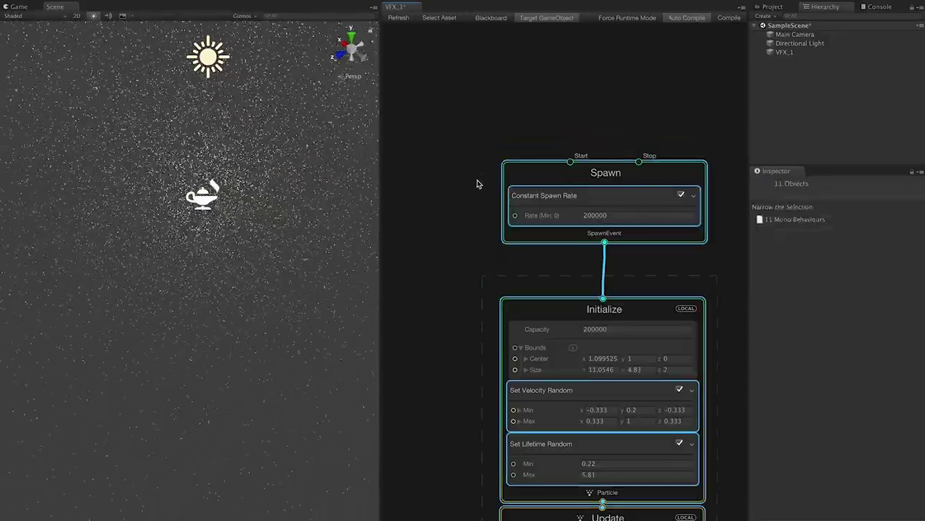
key("Delete")
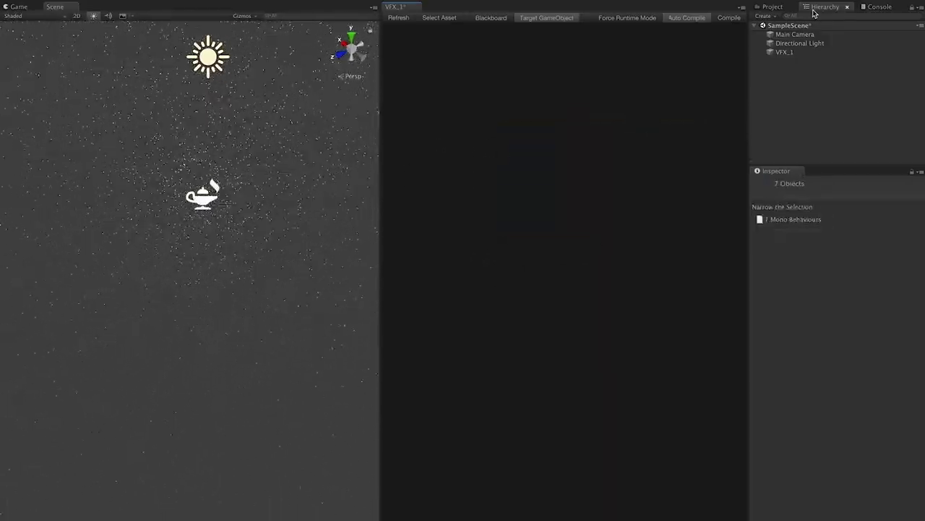
Check the Console and select the VFX_1 object in the scene hierarchy
left_click(874, 8)
left_click(760, 17)
left_click(826, 8)
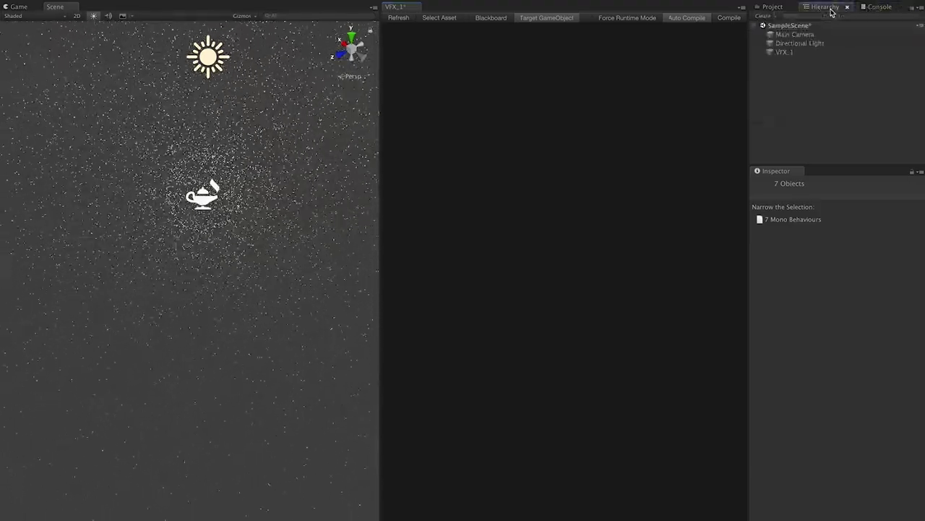
left_click(779, 52)
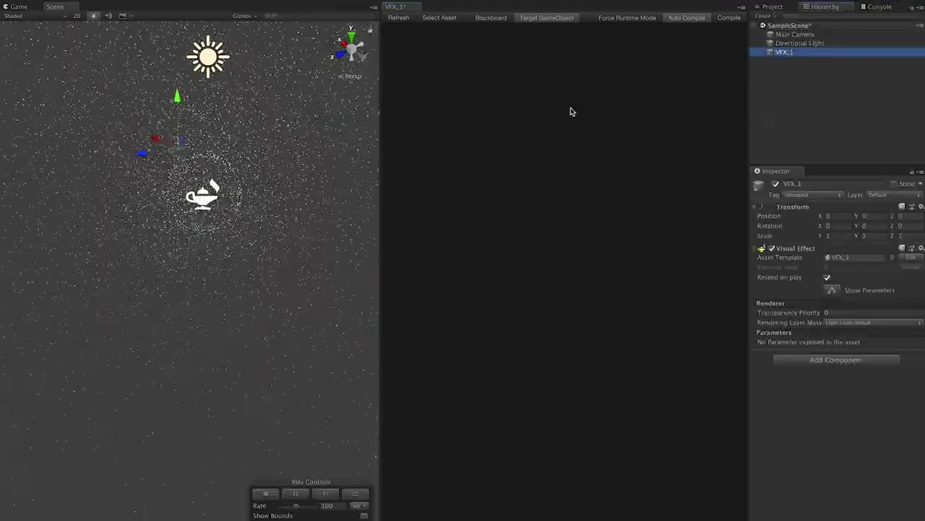
right_click(446, 164)
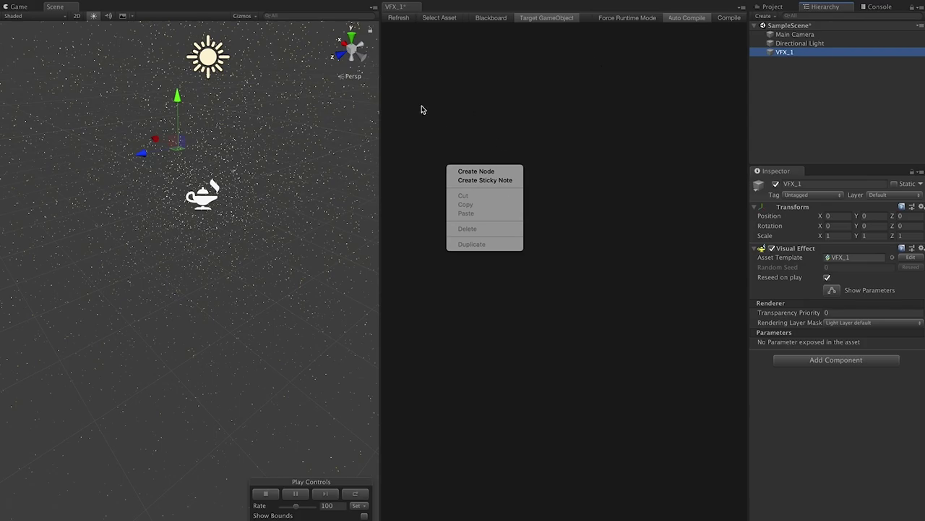
left_click(488, 171)
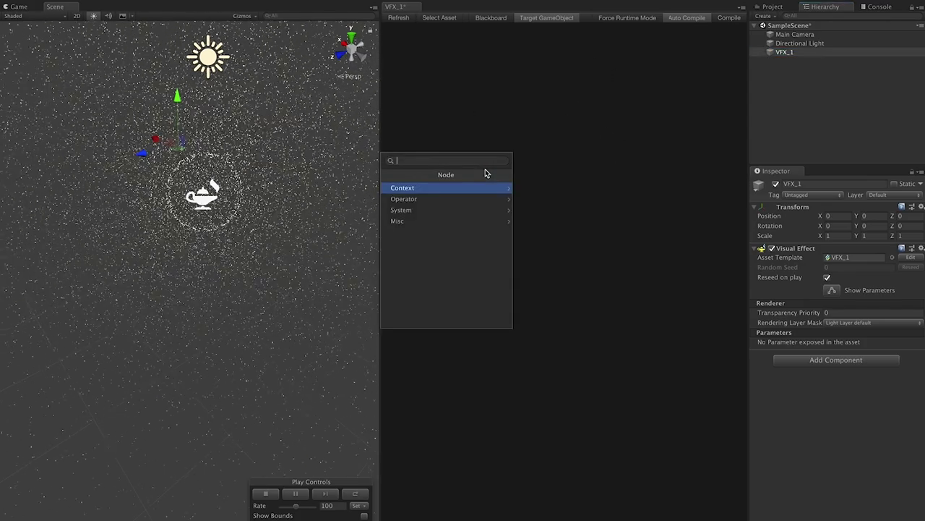
left_click(424, 211)
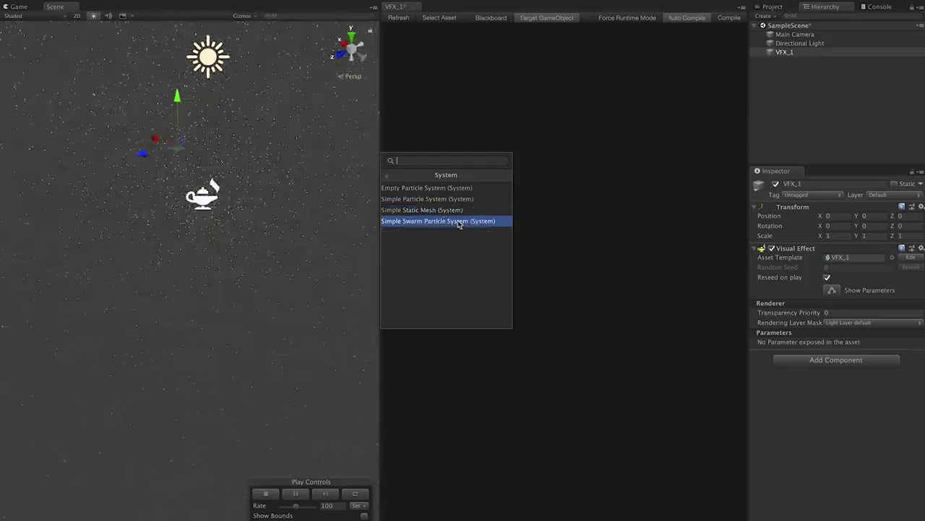
left_click(387, 175)
left_click(625, 124)
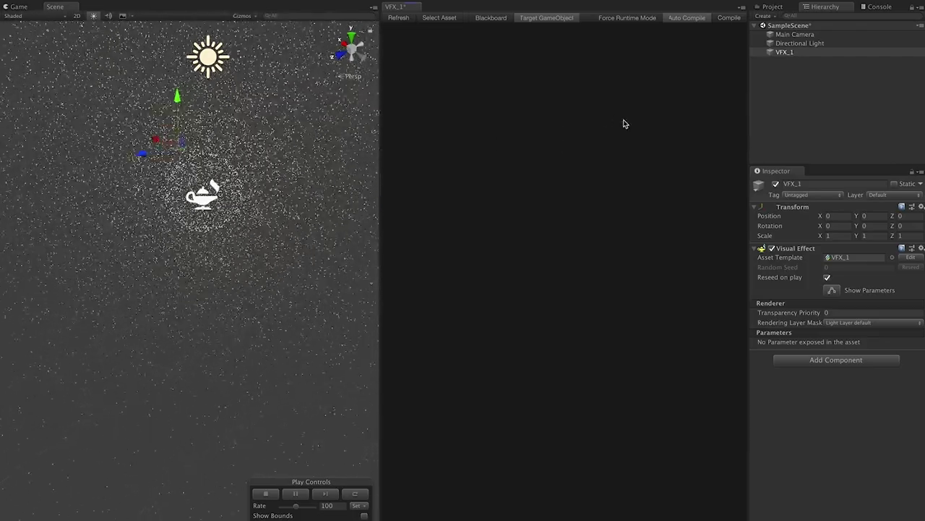
Compile the emptied graph and add a Simple Swarm Particle System to it
left_click(730, 18)
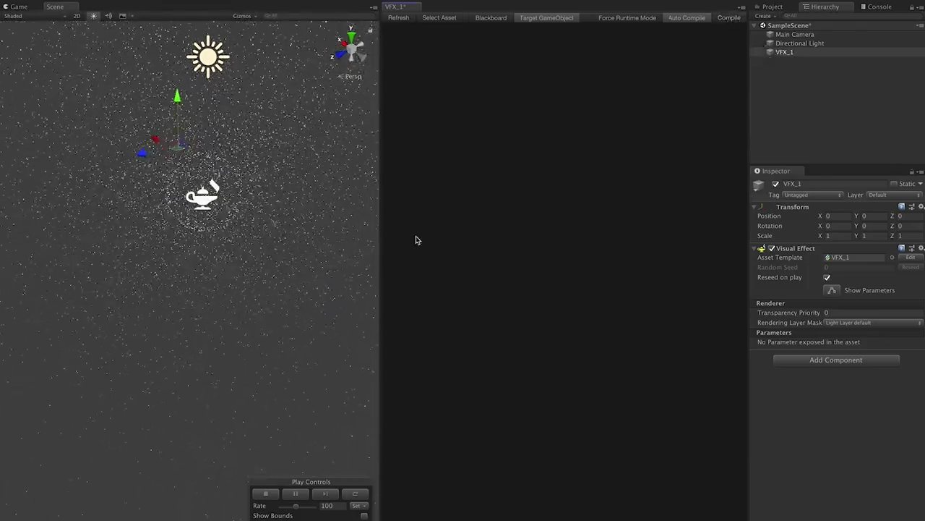
right_click(455, 99)
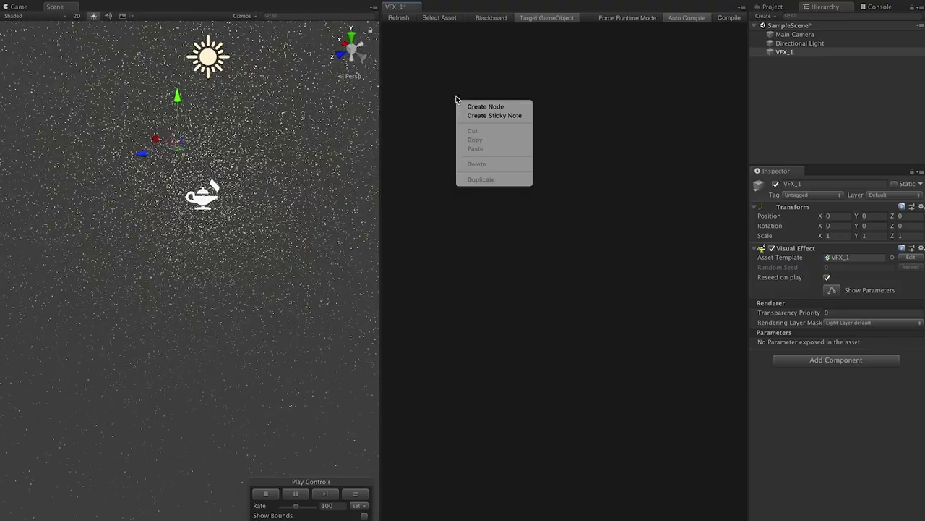
left_click(470, 107)
left_click(439, 156)
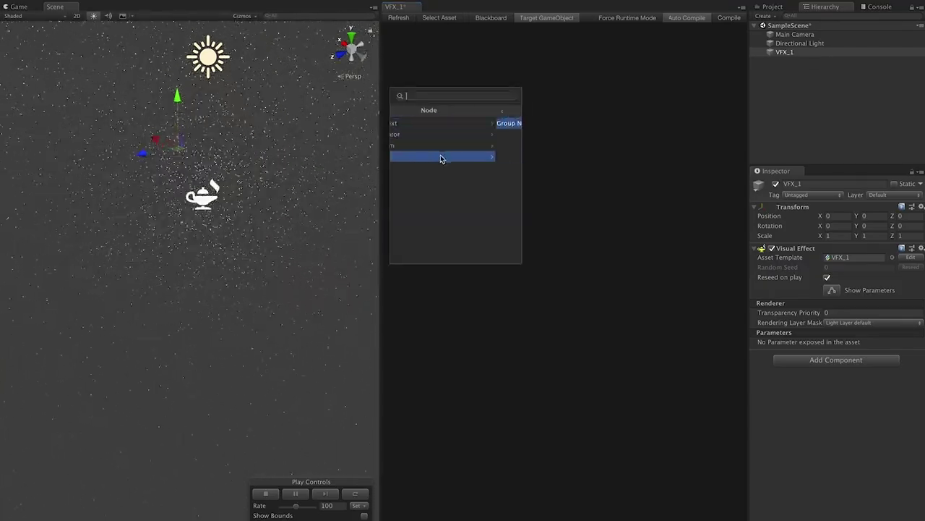
left_click(398, 112)
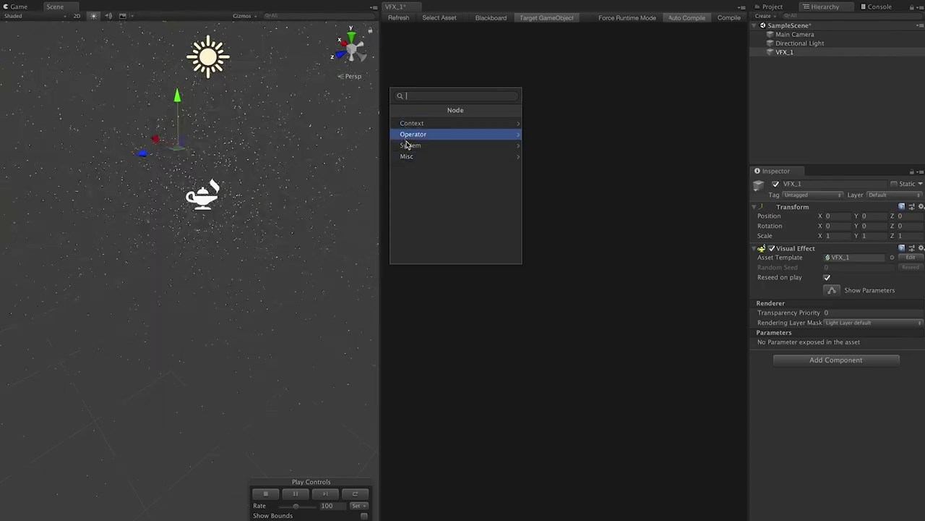
left_click(414, 147)
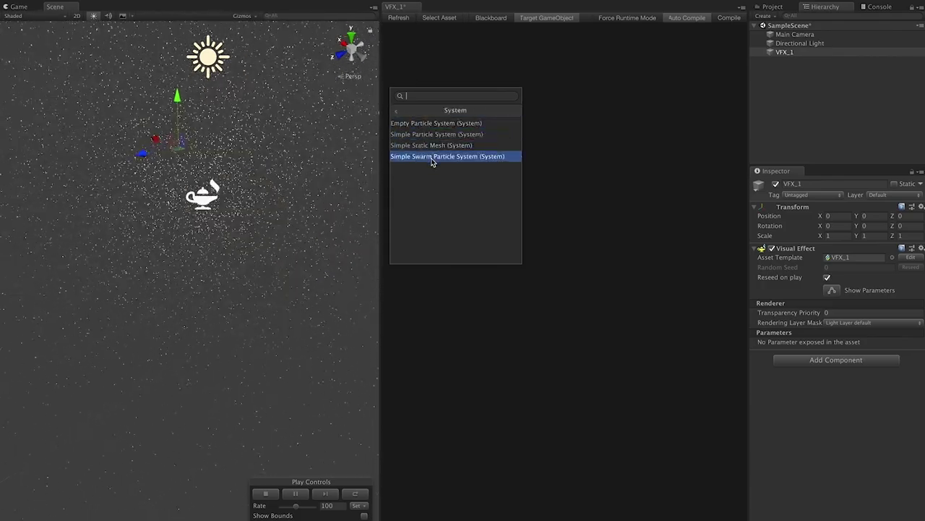
left_click(432, 159)
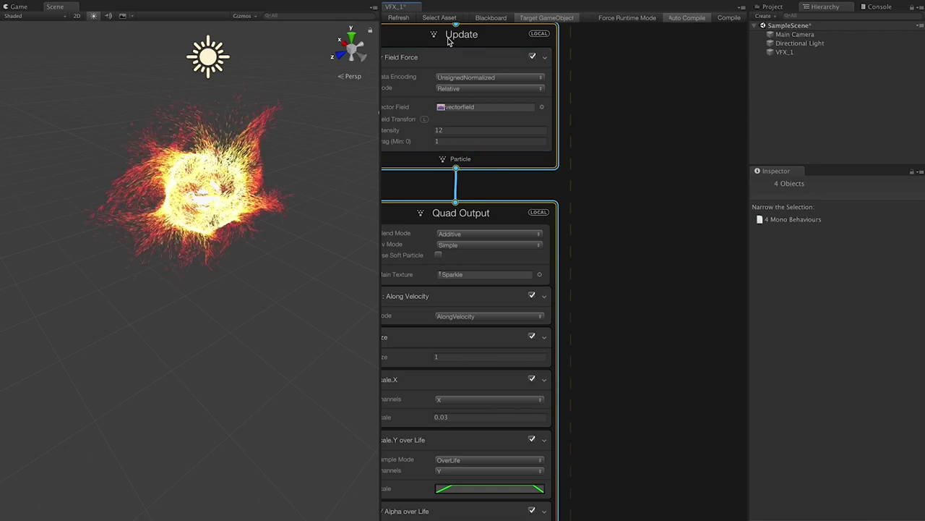
Examine the swarm system's contexts in the graph and its effect in the Game view, including the Initialize settings up close
middle_click_drag(425, 41, 539, 75)
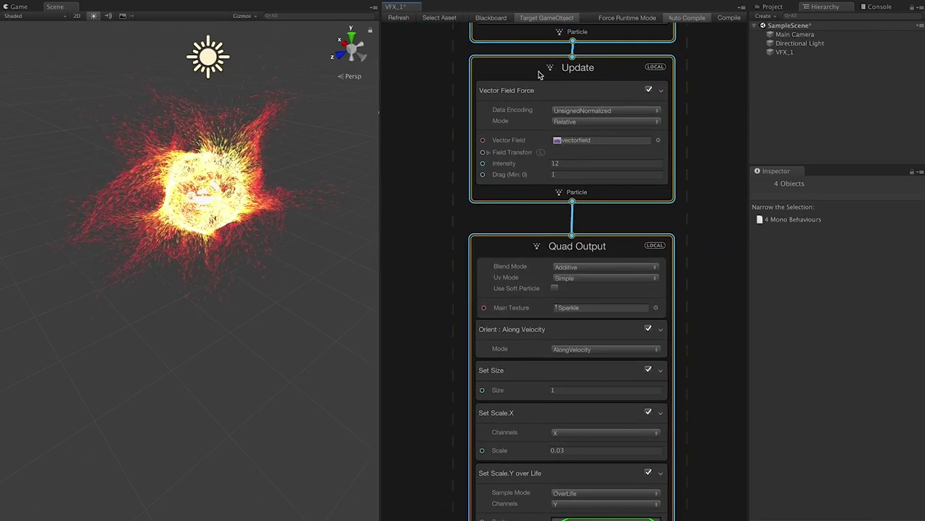
scroll(526, 207, "down", 5)
mouse_move(482, 169)
middle_mouse_down()
mouse_move(484, 291)
mouse_move(486, 153)
middle_mouse_up()
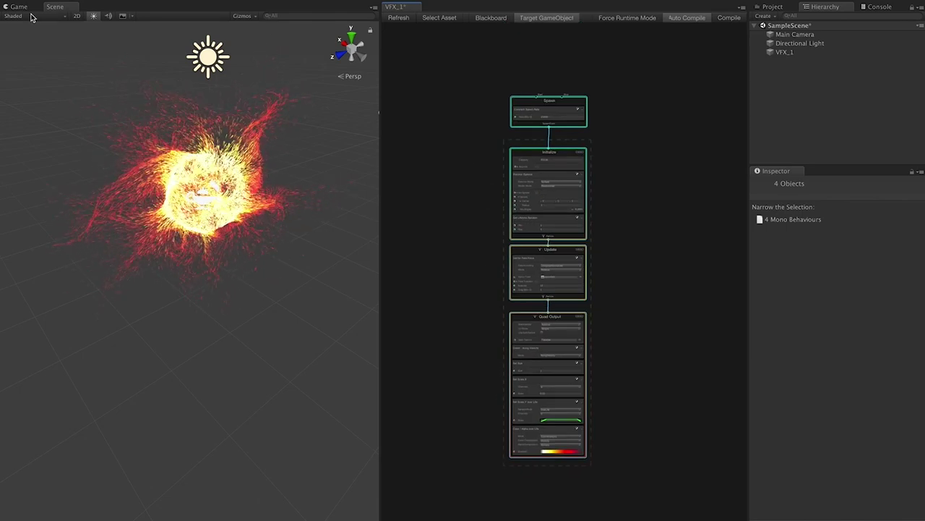
left_click(19, 6)
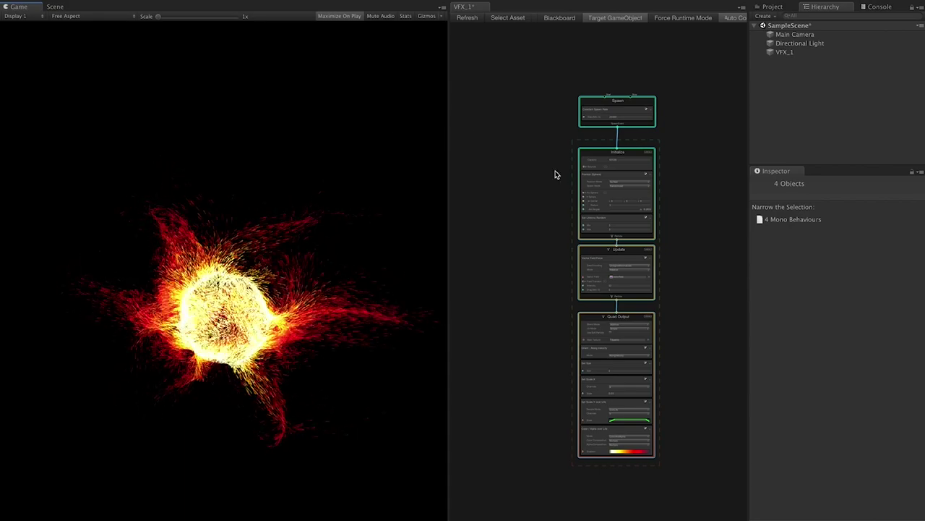
scroll(634, 190, "up", 8)
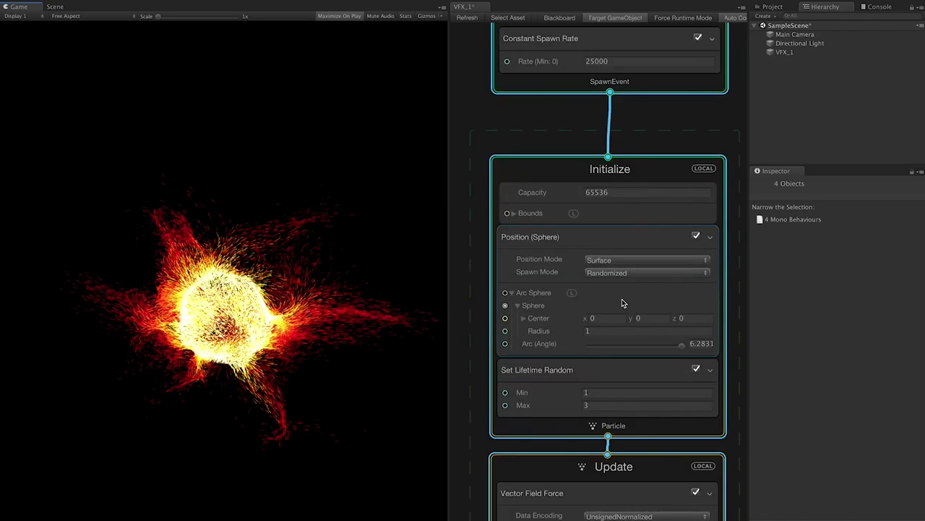
Try an Arc angle of 0 in the Position (Sphere) block, and return it to the full 6.2831
left_click_drag(641, 349, 580, 355)
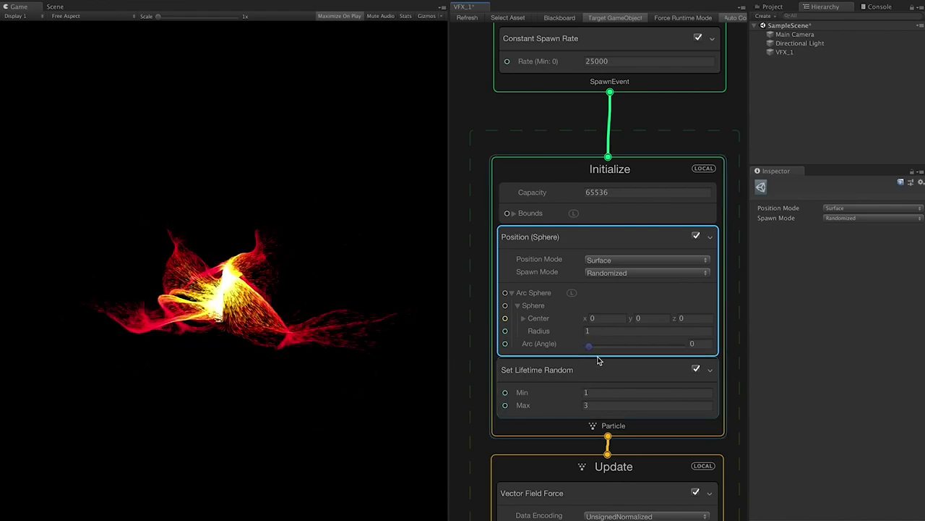
left_click_drag(590, 347, 709, 353)
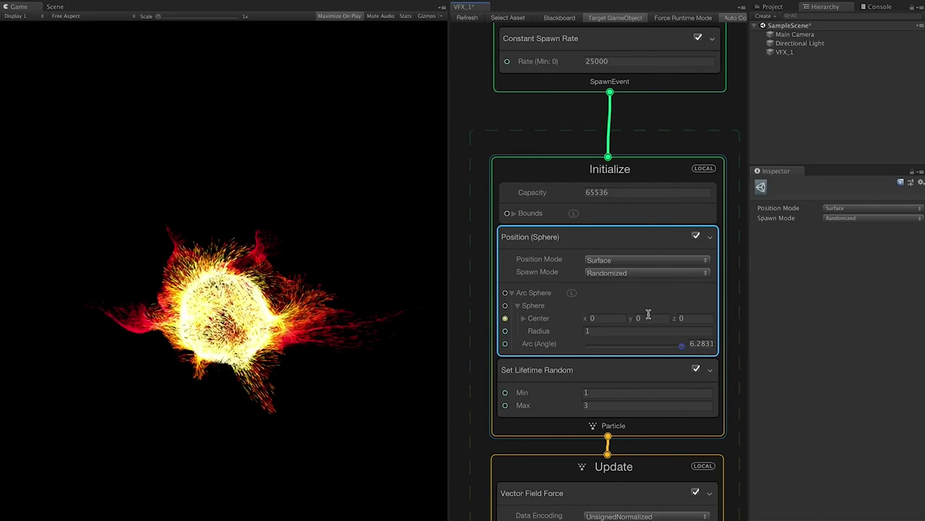
Shrink the Position (Sphere) radius to about -0.27 and raise the sphere's Center Y to about 2.04
left_click_drag(632, 318, 585, 345)
left_click_drag(636, 331, 630, 325)
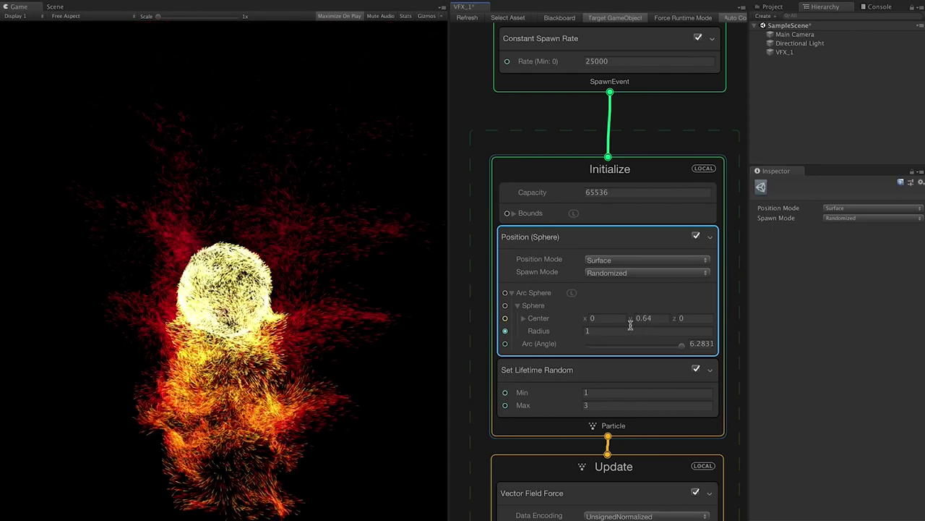
mouse_move(542, 331)
left_mouse_down()
mouse_move(519, 339)
mouse_move(527, 338)
left_mouse_up()
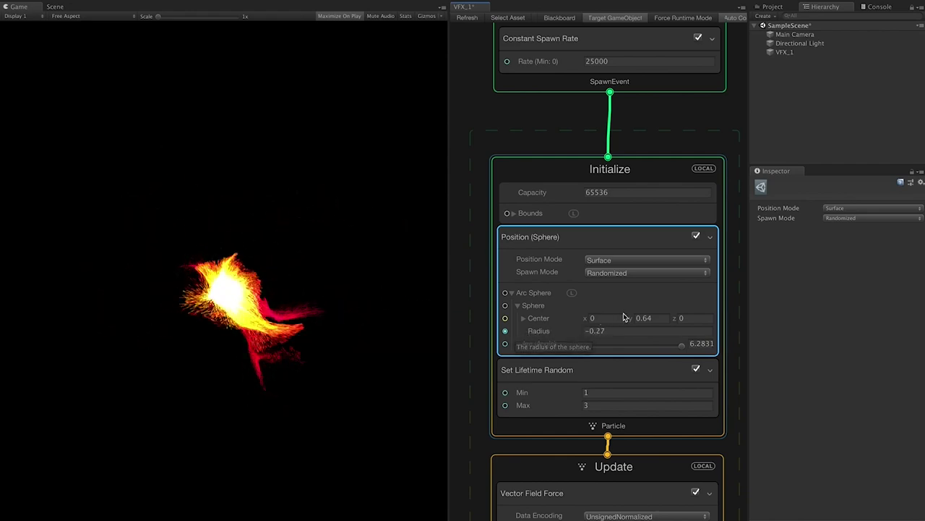
left_click_drag(629, 318, 649, 314)
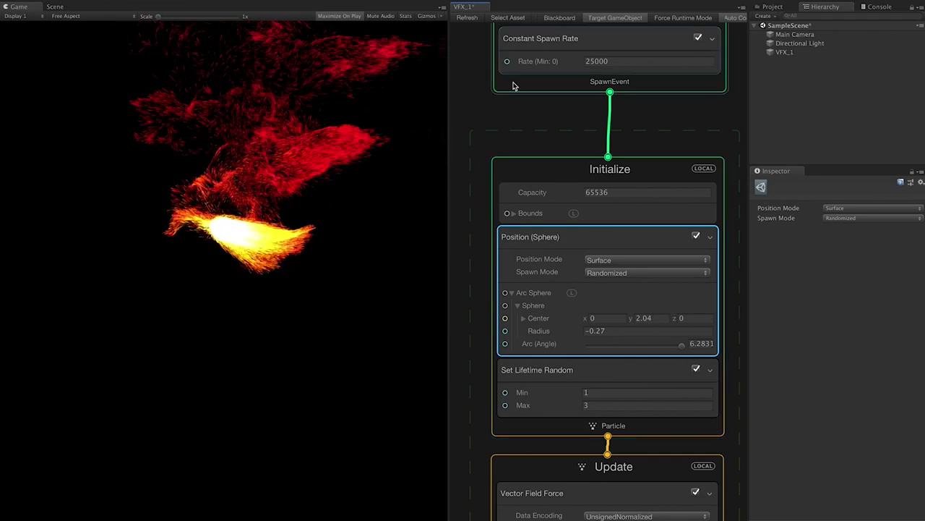
Set the radius of the Position (Sphere) block in the Initialize context to 1
scroll(509, 123, "down", 3)
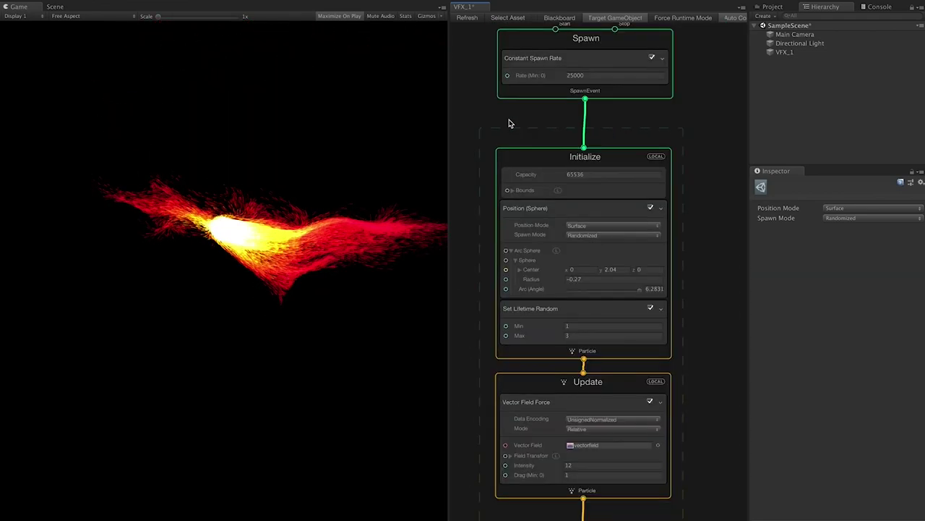
left_click(587, 266)
left_click(584, 280)
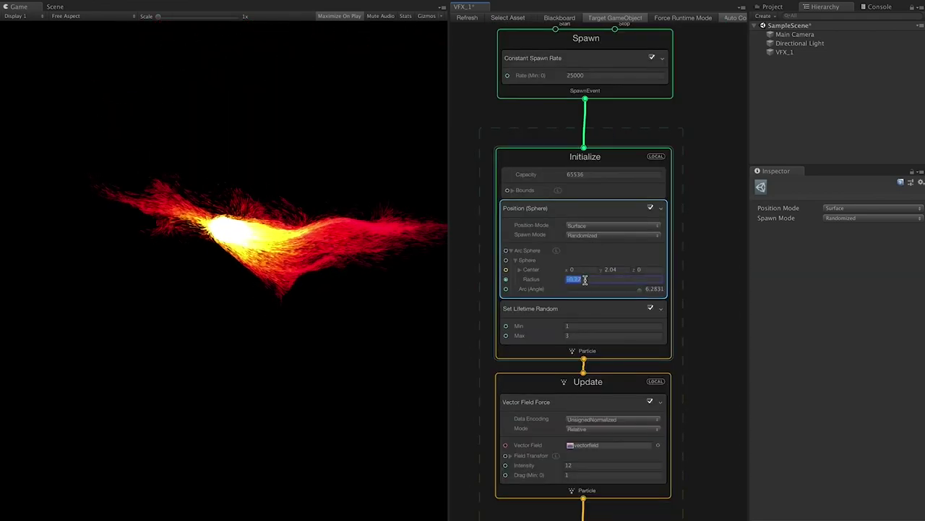
left_click(683, 276)
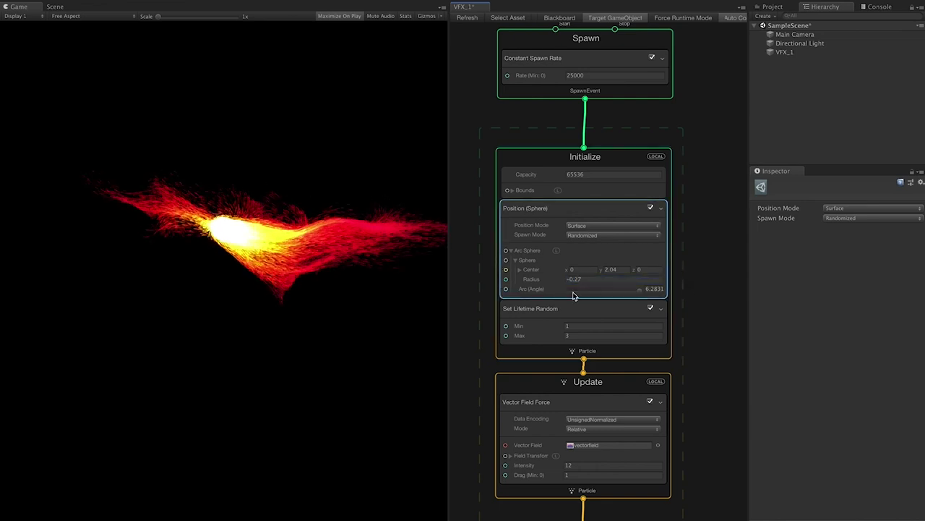
left_click(593, 279)
type("1-")
key("Return")
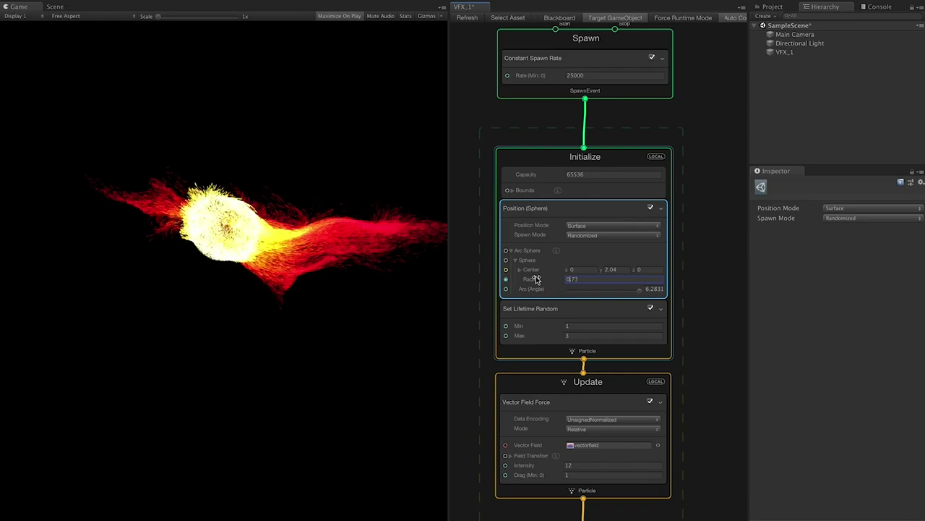
left_click_drag(588, 279, 557, 280)
type("1")
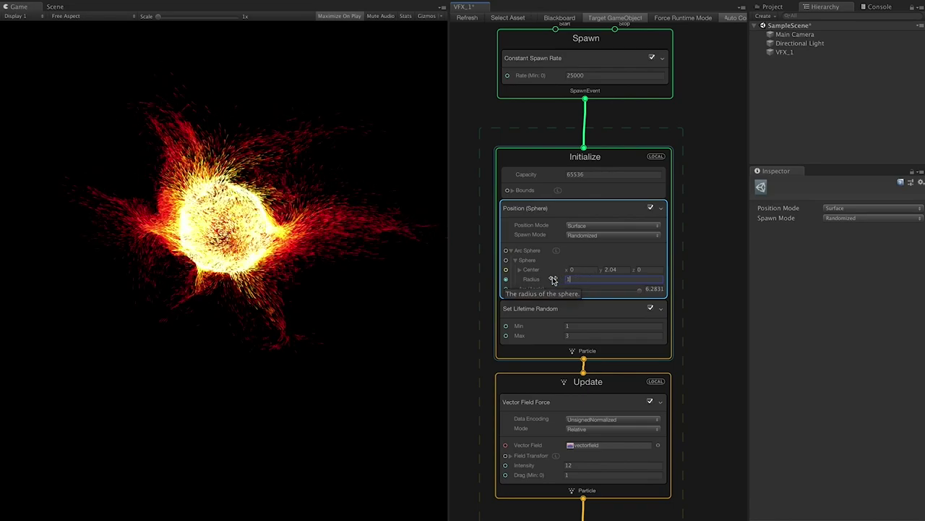
middle_click_drag(479, 79, 499, 26)
middle_click_drag(529, 276, 526, 222)
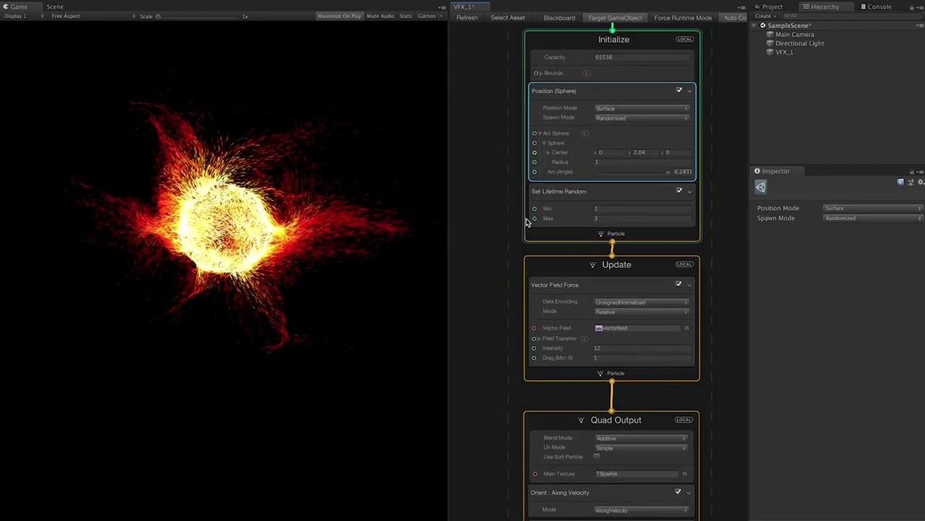